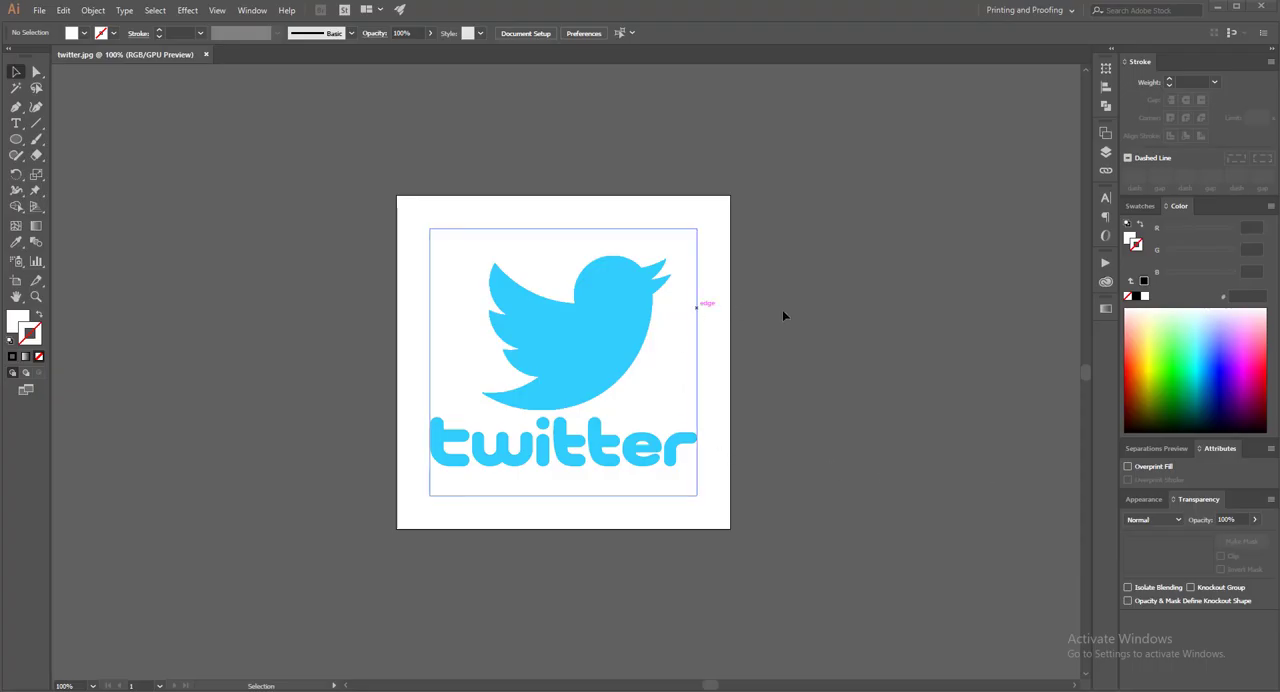
# Create a new document from the recent landscape Letter preset, 792 × 612 px, in RGB Color
pyautogui.click(40, 11)
pyautogui.click(60, 26)
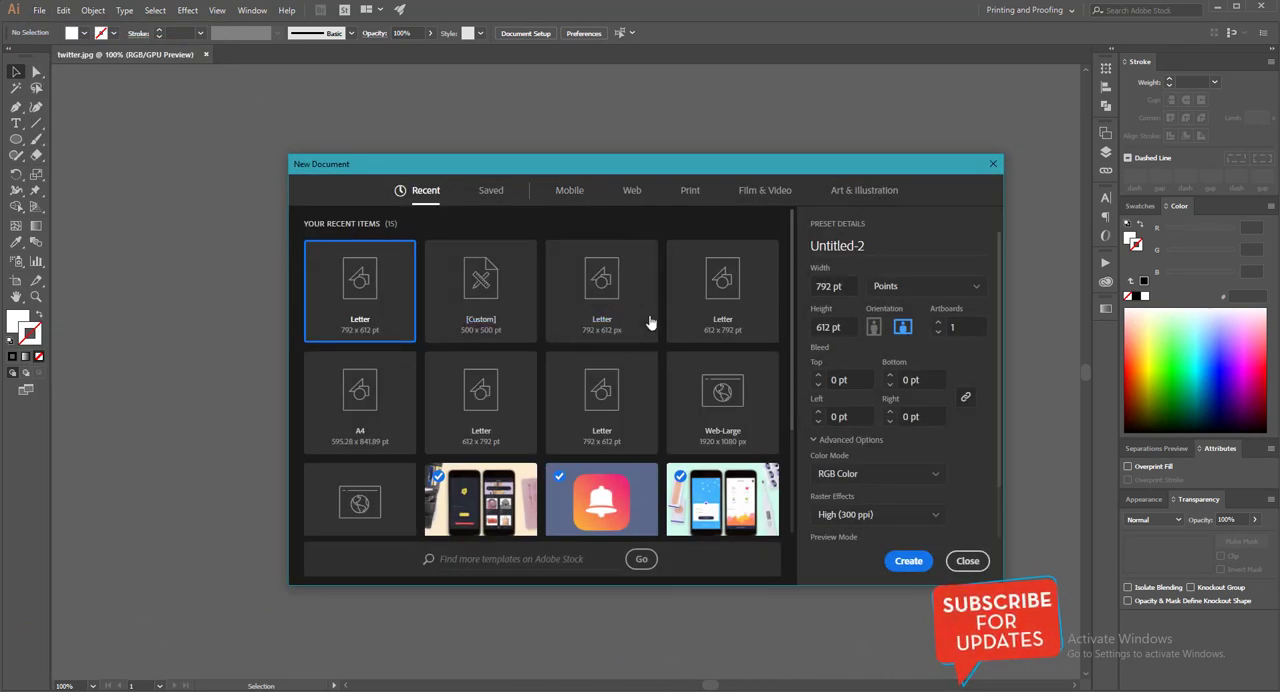
pyautogui.click(590, 292)
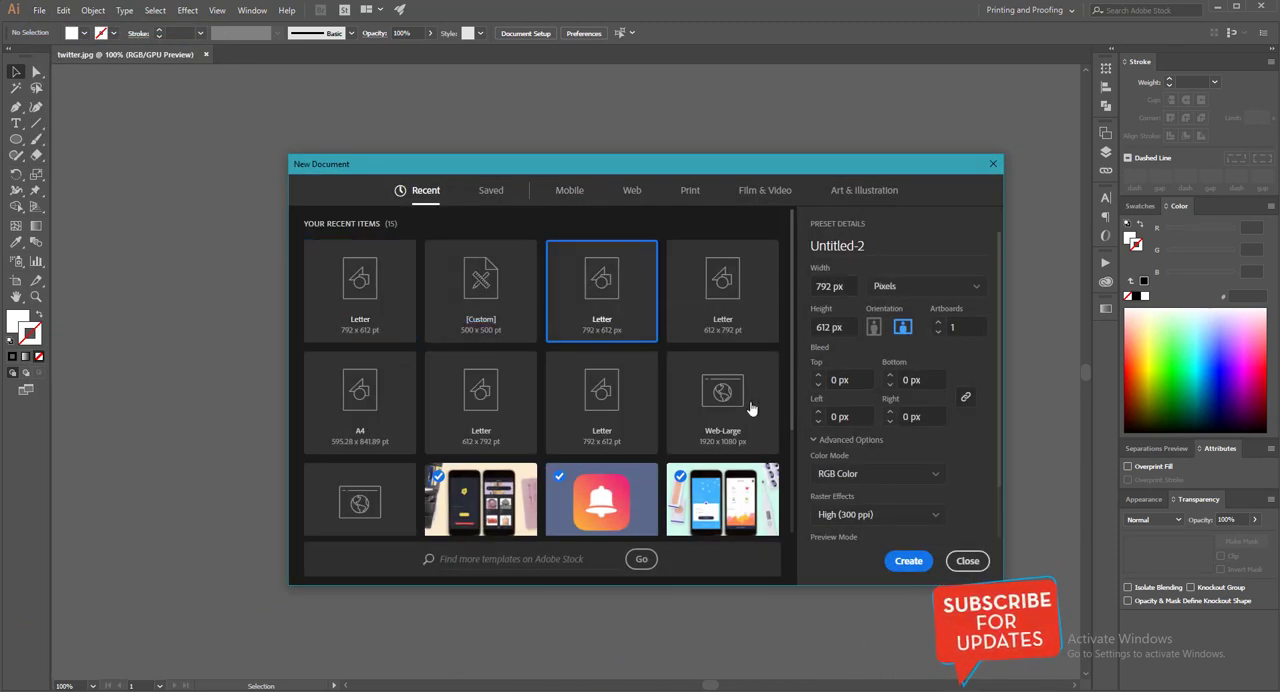
pyautogui.click(908, 561)
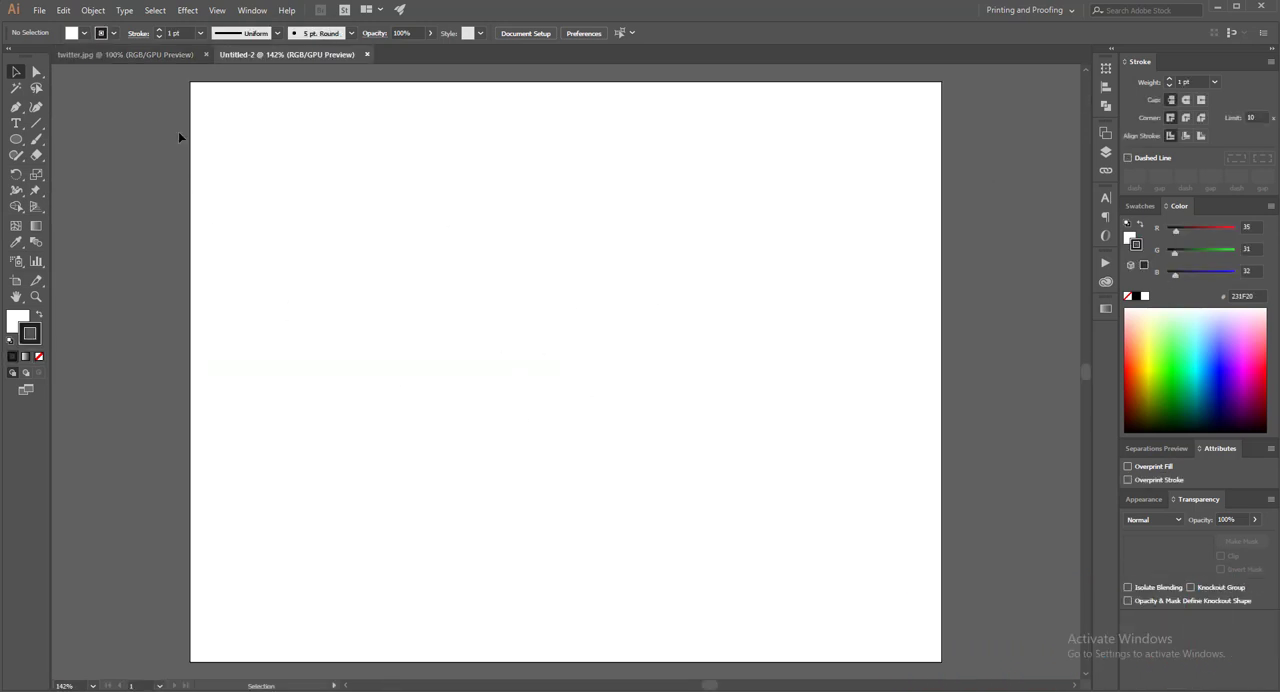
# Bring the Twitter logo image from twitter.jpg into the new document and place it around the artboard's centre
pyautogui.click(150, 54)
pyautogui.moveTo(566, 386); pyautogui.dragTo(296, 58)
pyautogui.moveTo(550, 370); pyautogui.dragTo(603, 386)
pyautogui.click(808, 389)
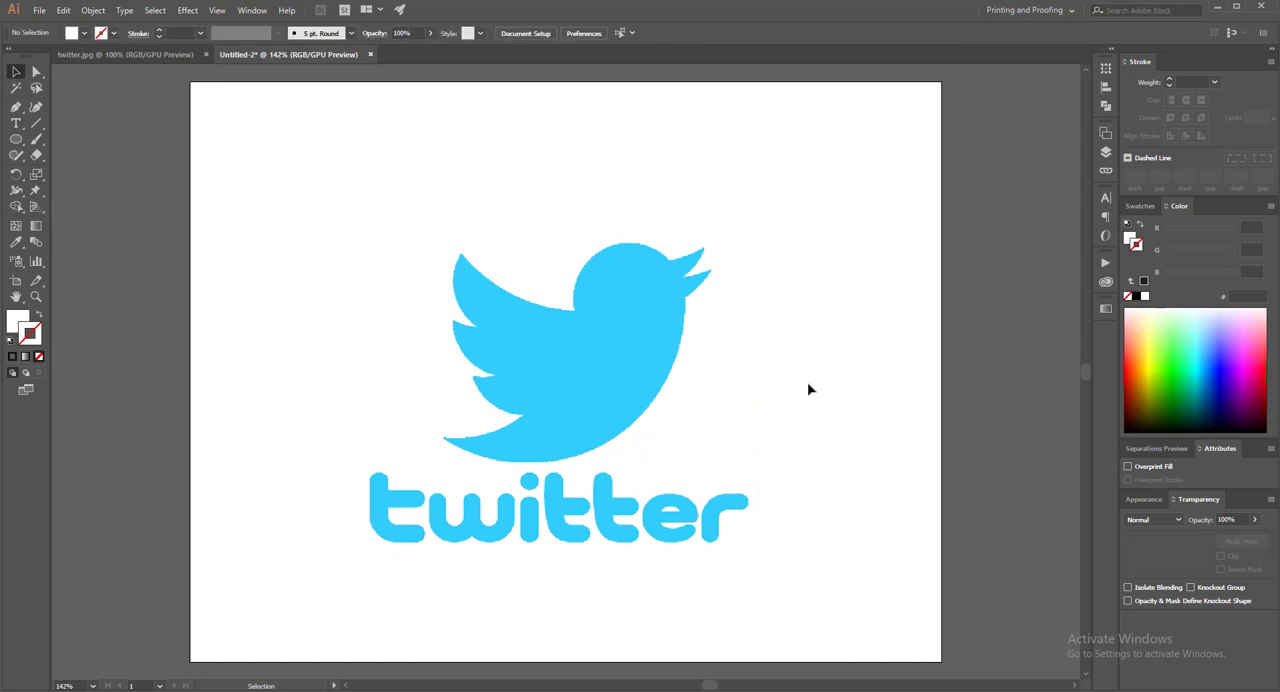
pyautogui.hotkey('ctrl', '-')
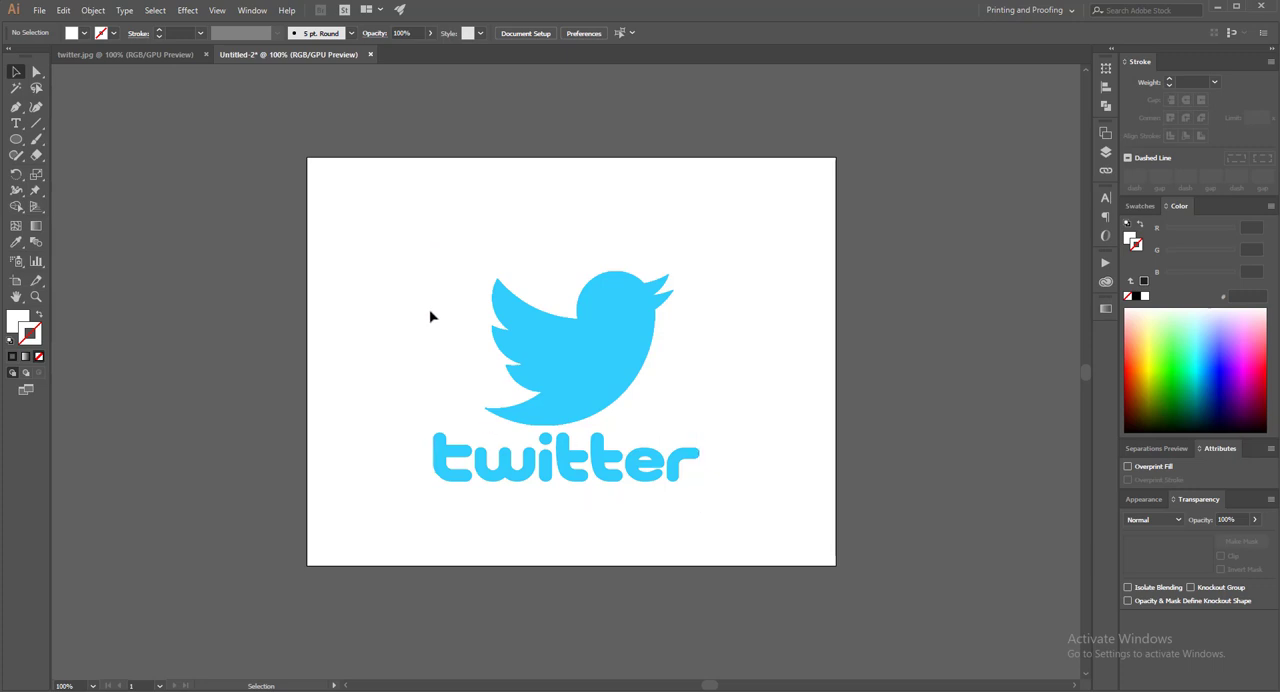
# Lock Layer 1, which holds the Twitter logo image
pyautogui.click(610, 389)
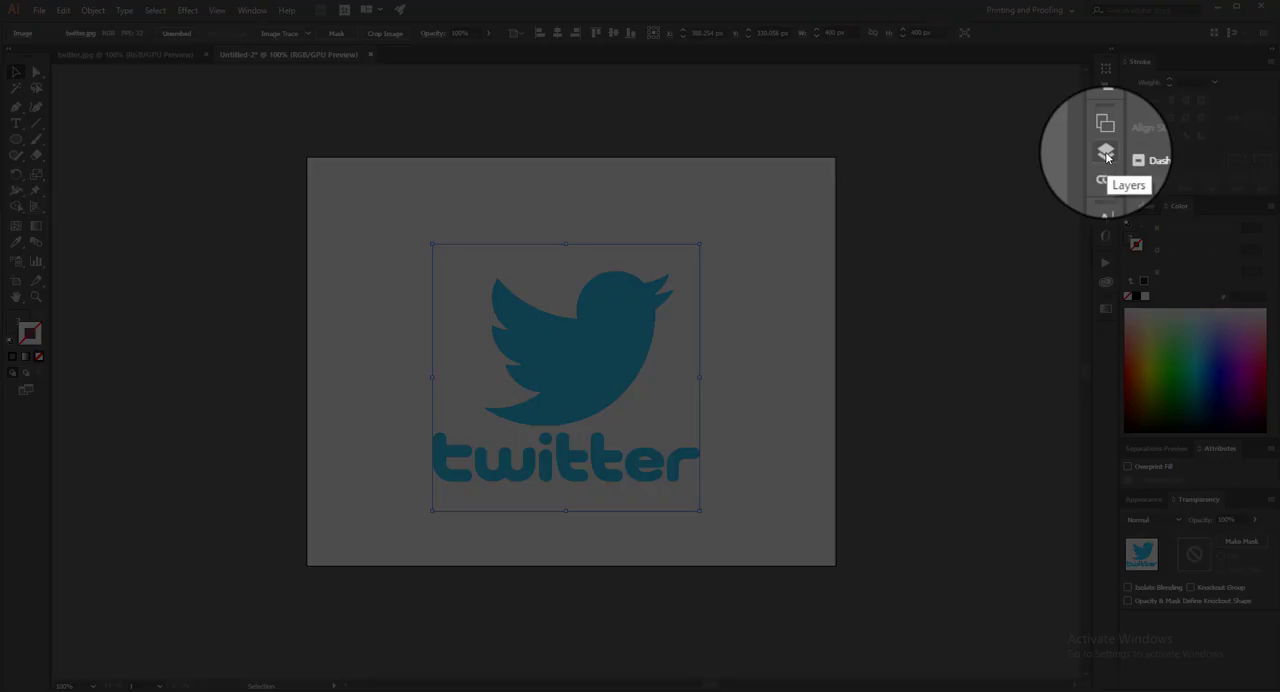
pyautogui.click(1106, 153)
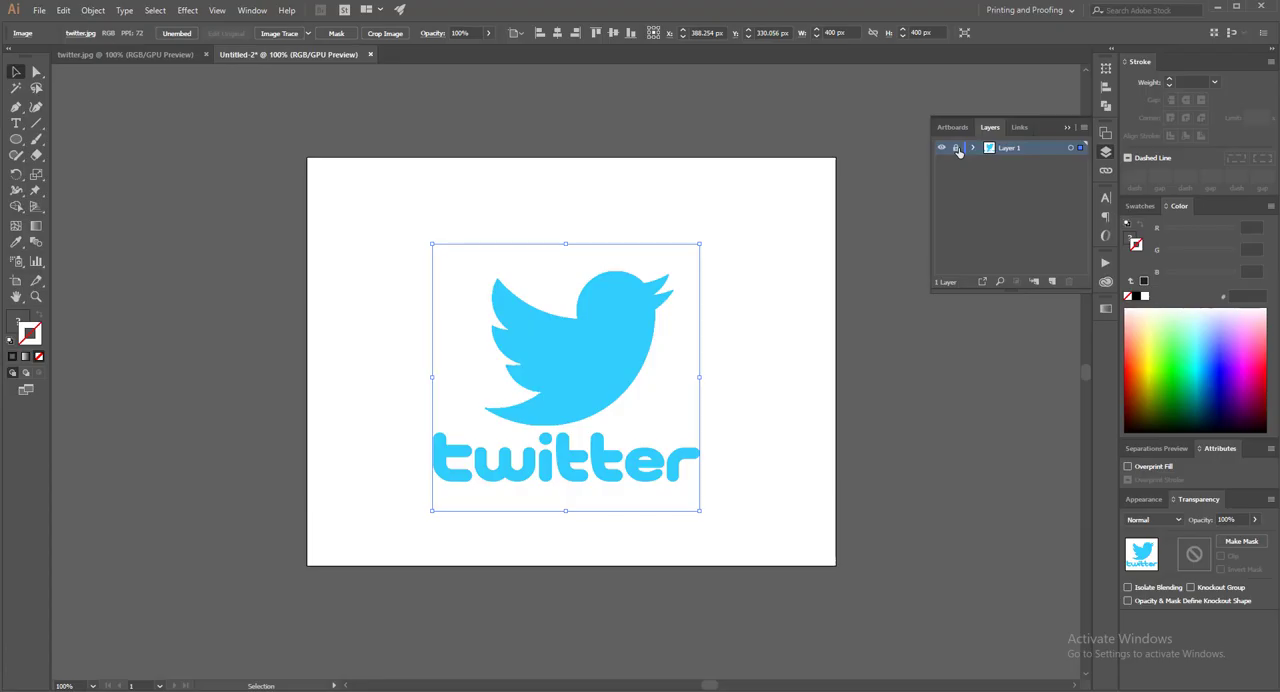
pyautogui.click(956, 148)
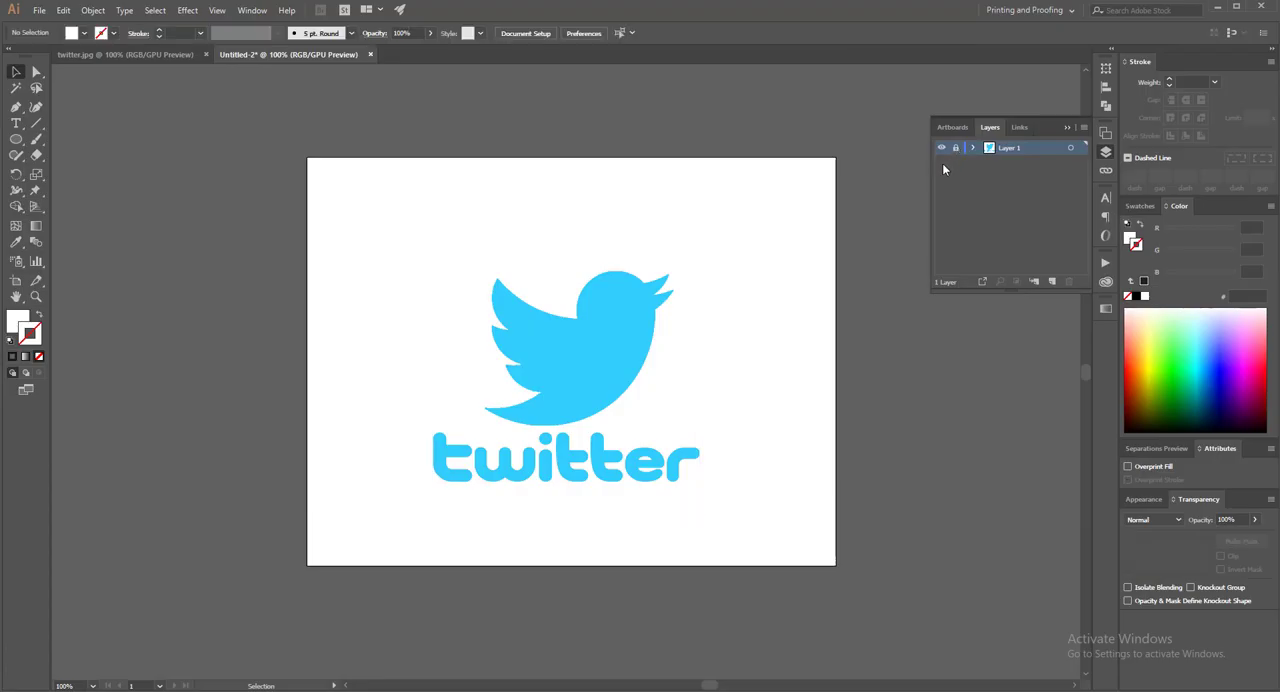
# Create a new empty layer above the locked logo layer and keep it active
pyautogui.click(1106, 152)
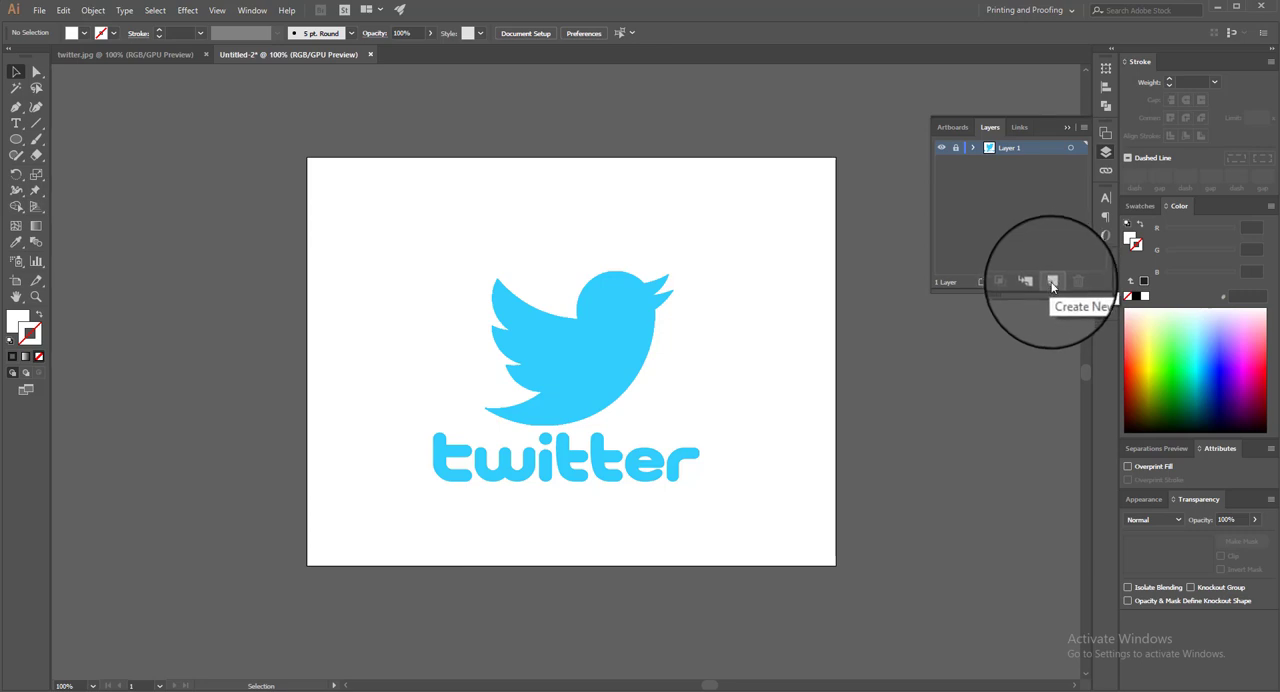
pyautogui.click(1052, 283)
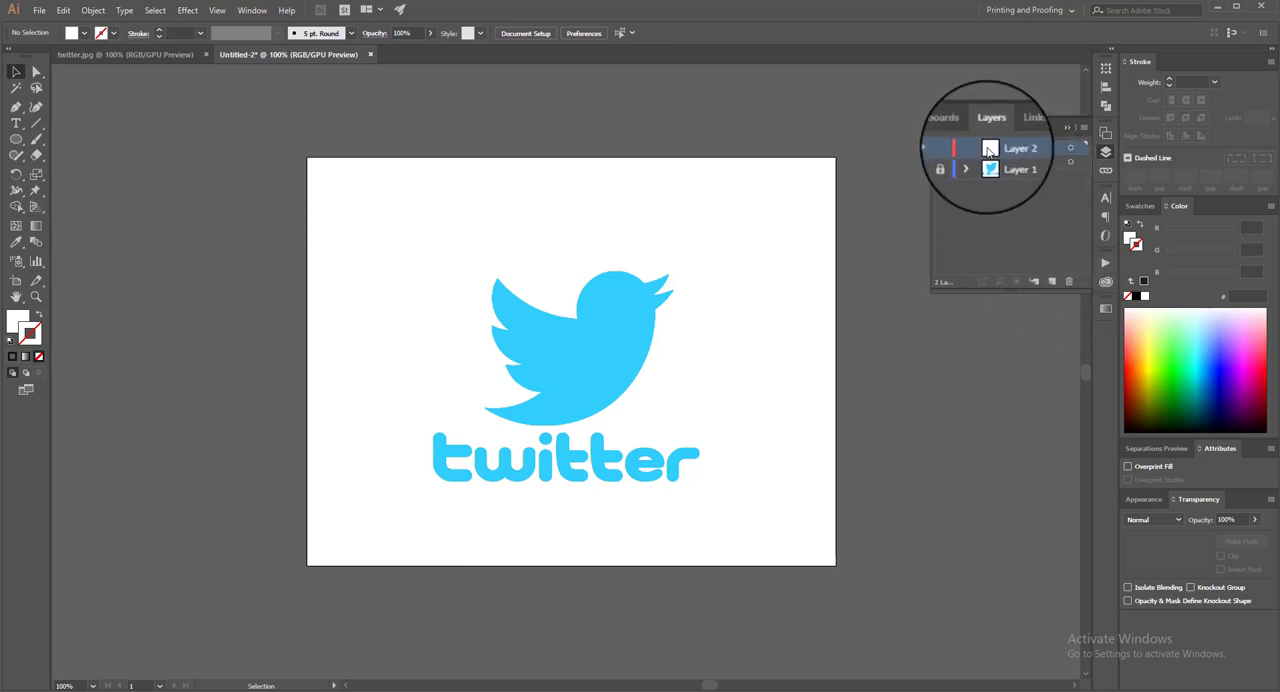
pyautogui.doubleClick(1011, 152)
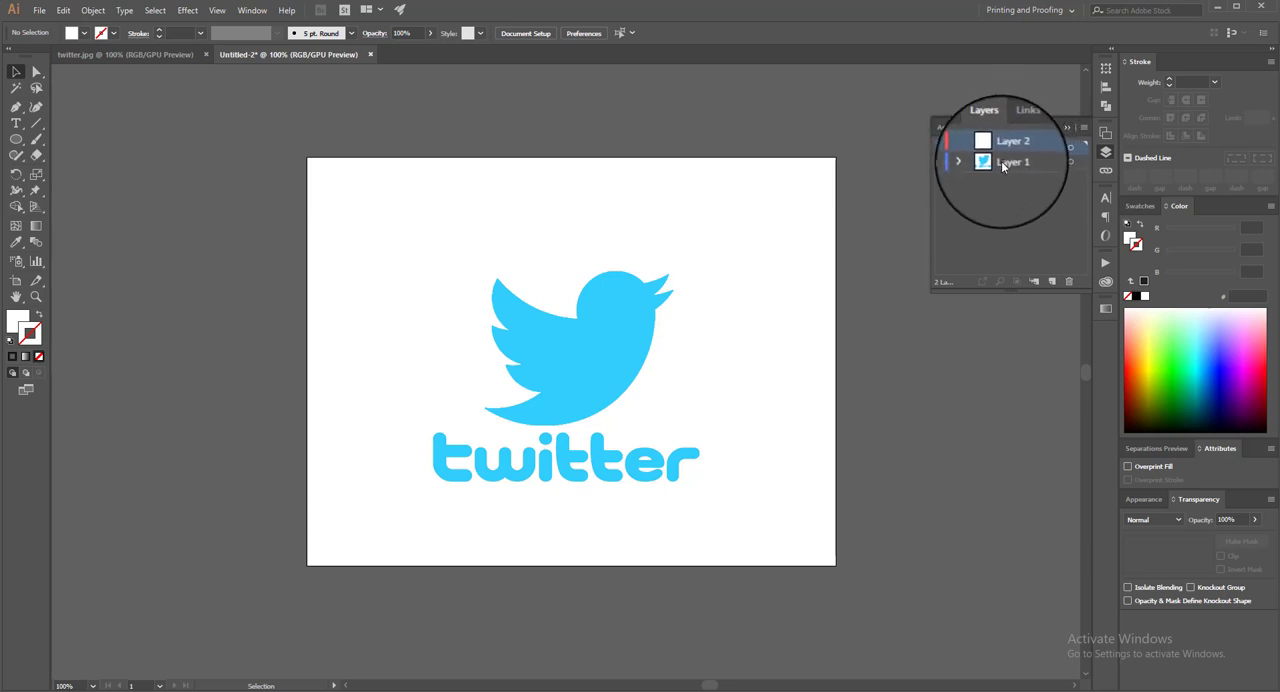
pyautogui.click(1000, 162)
pyautogui.click(941, 162)
pyautogui.click(941, 162)
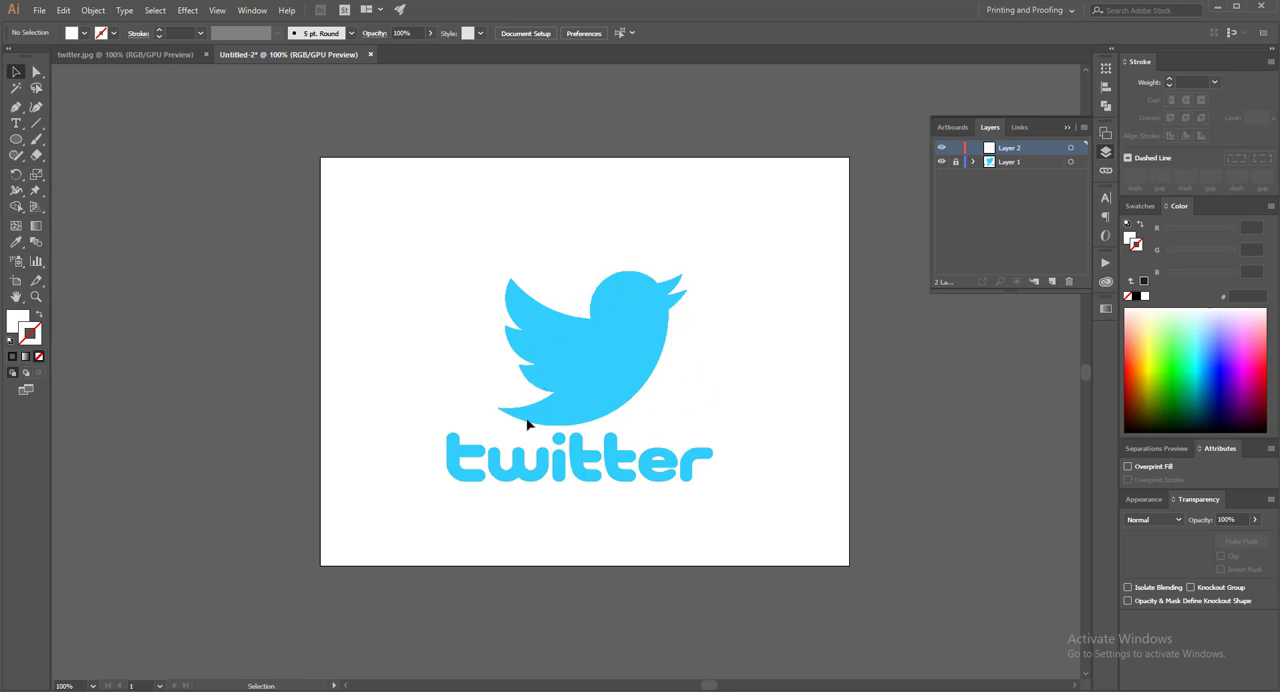
# Draw a circle about 261 px in diameter over the bird with the Ellipse tool
pyautogui.moveTo(625, 338); pyautogui.dragTo(608, 341)
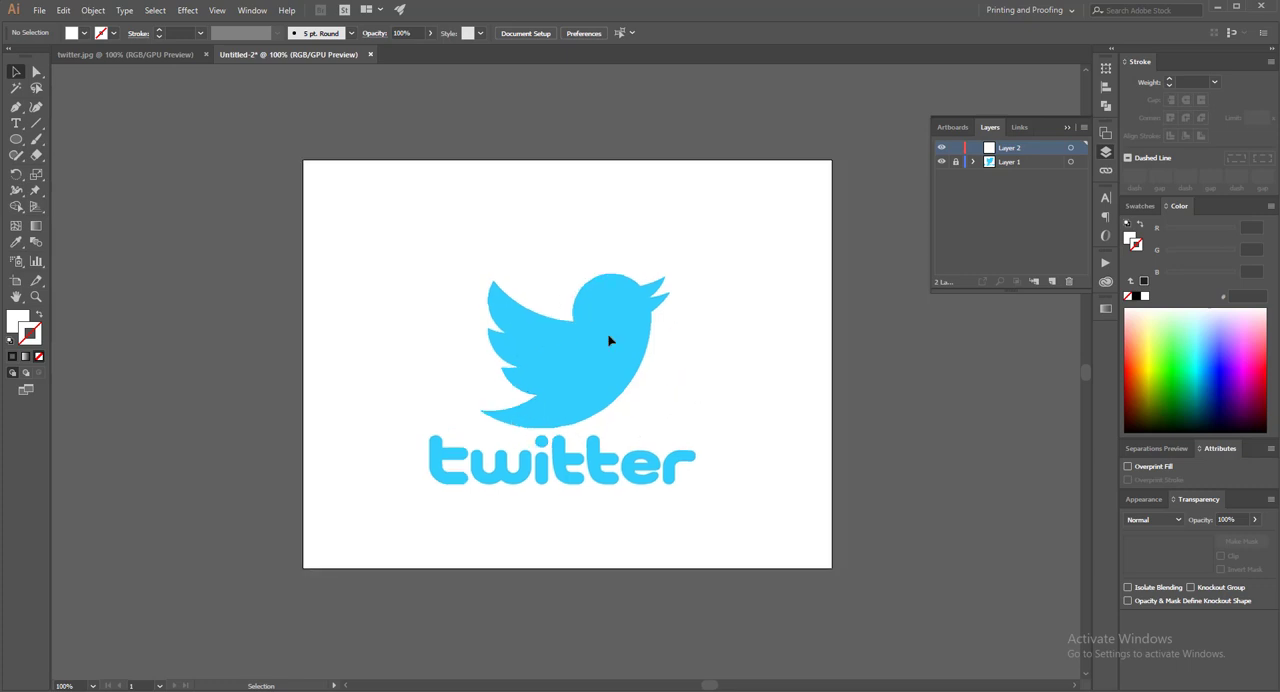
pyautogui.click(16, 140)
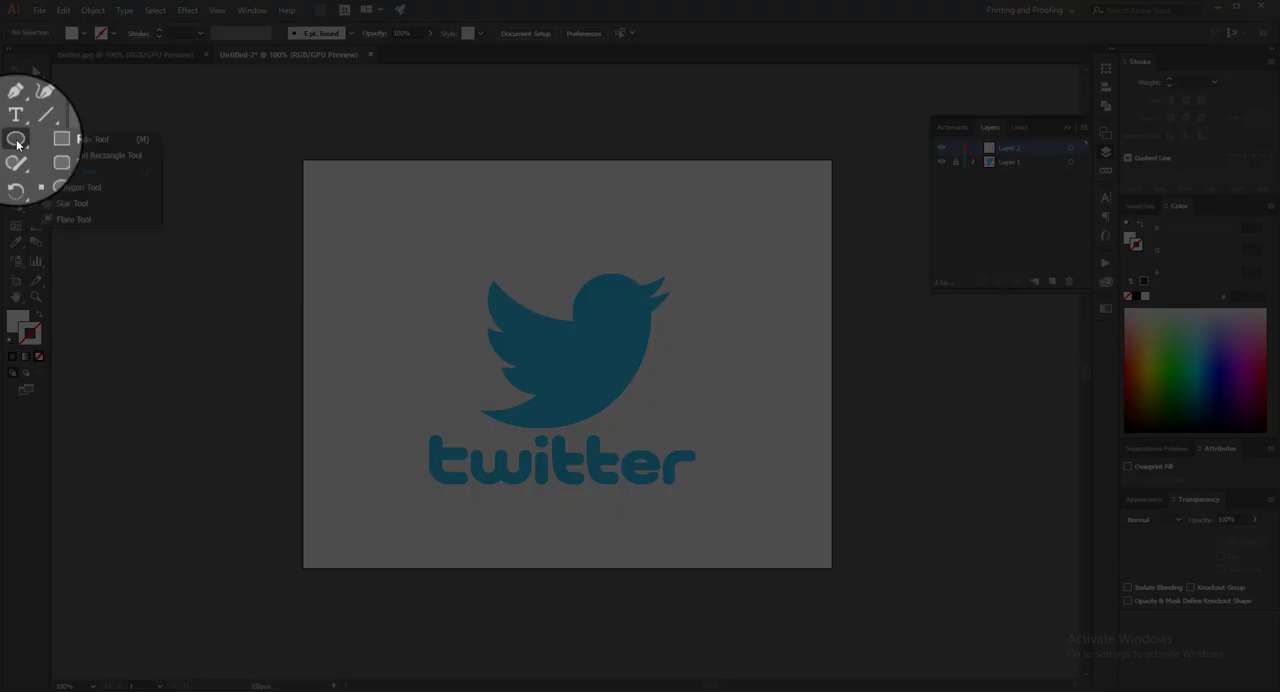
pyautogui.click(82, 174)
pyautogui.hotkey('ctrl', '=')
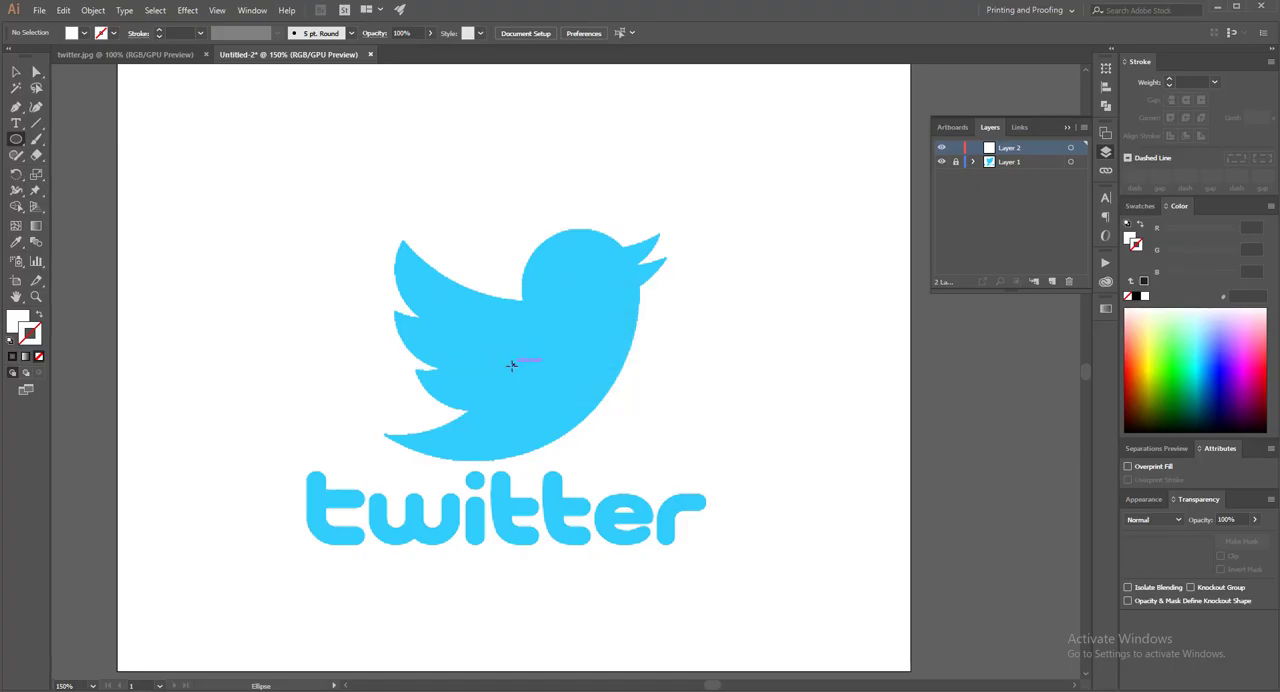
pyautogui.moveTo(530, 380); pyautogui.dragTo(604, 427)
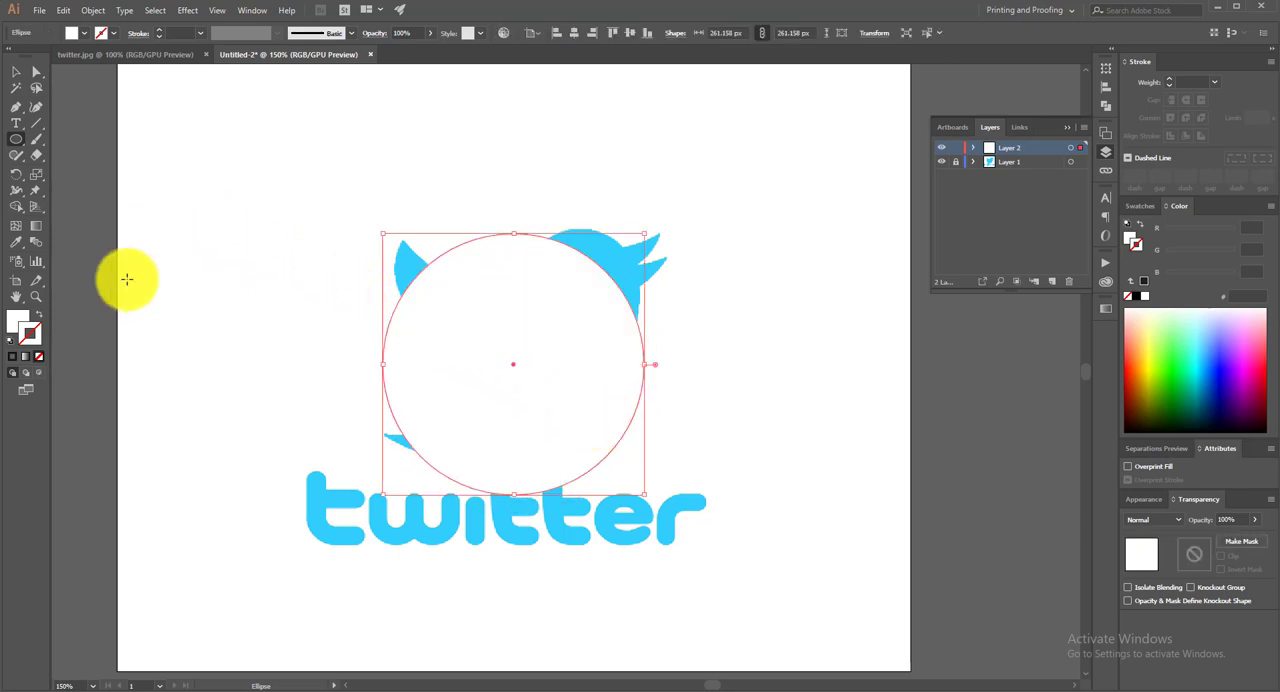
# Remove the circle's fill and give it a black stroke of 0.5 pt
pyautogui.click(38, 356)
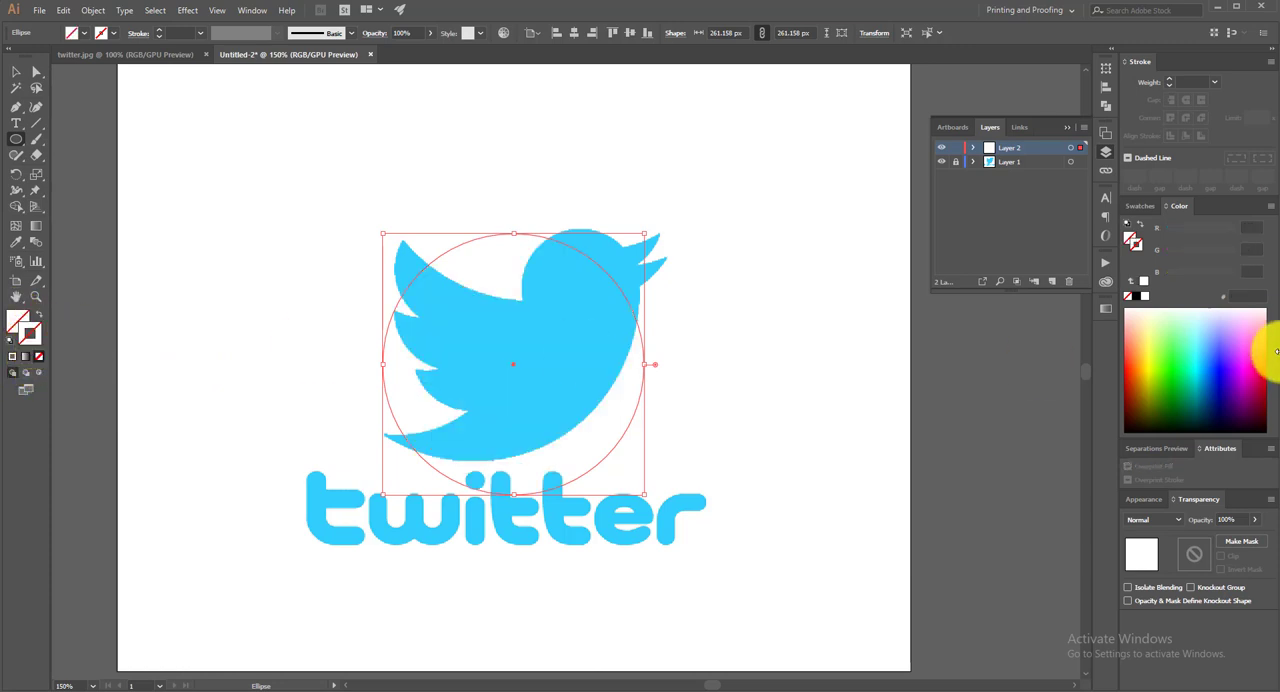
pyautogui.click(1135, 299)
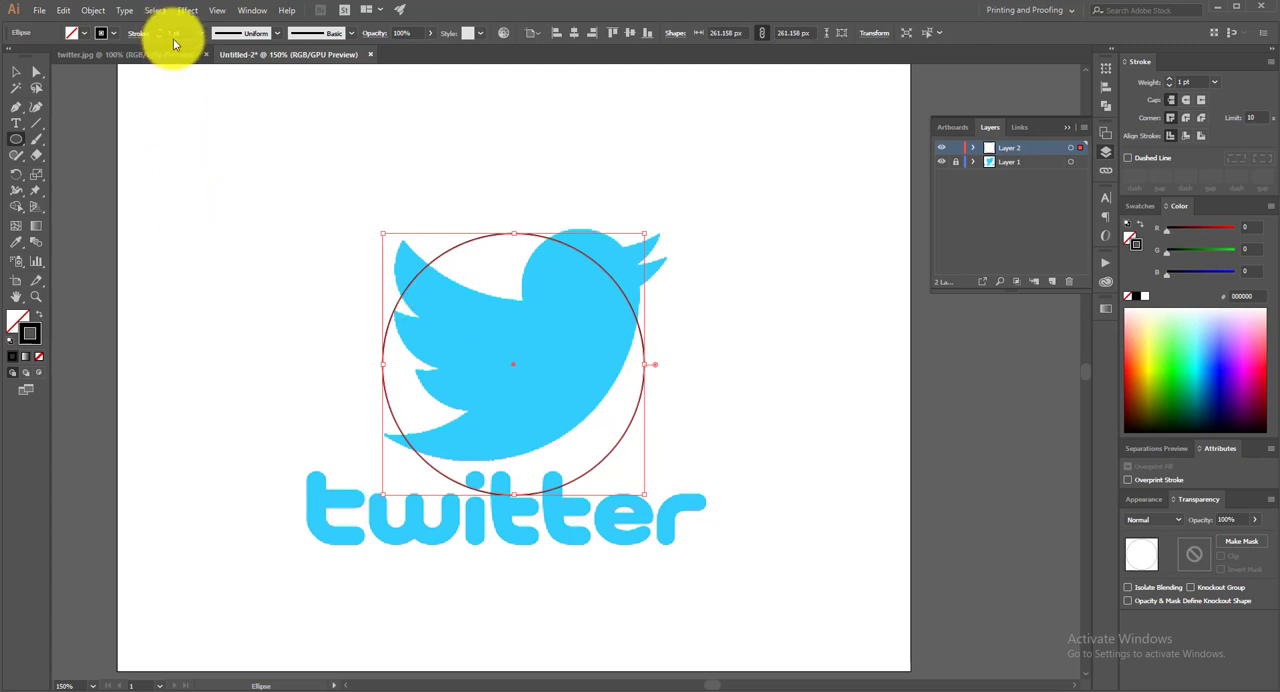
pyautogui.moveTo(176, 33); pyautogui.dragTo(156, 40)
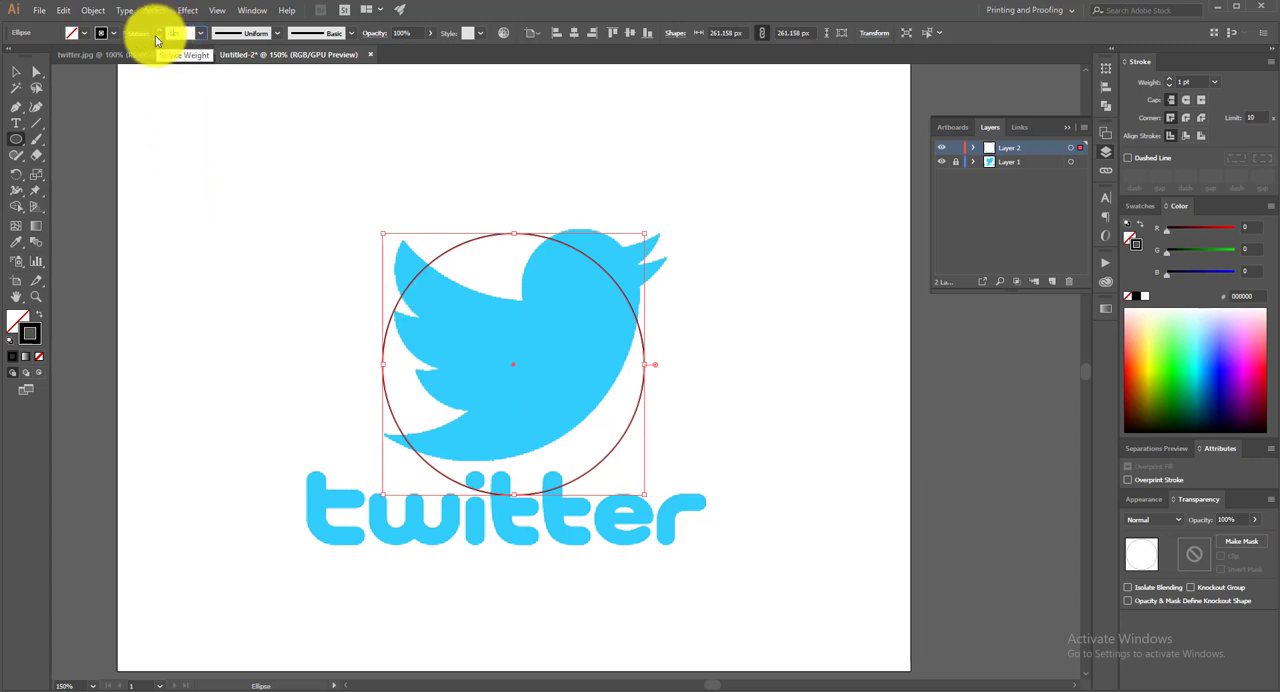
pyautogui.click(156, 40)
# Move the circle up and left over the bird and enlarge it to about 311 × 332 px, following the belly curve
pyautogui.click(16, 72)
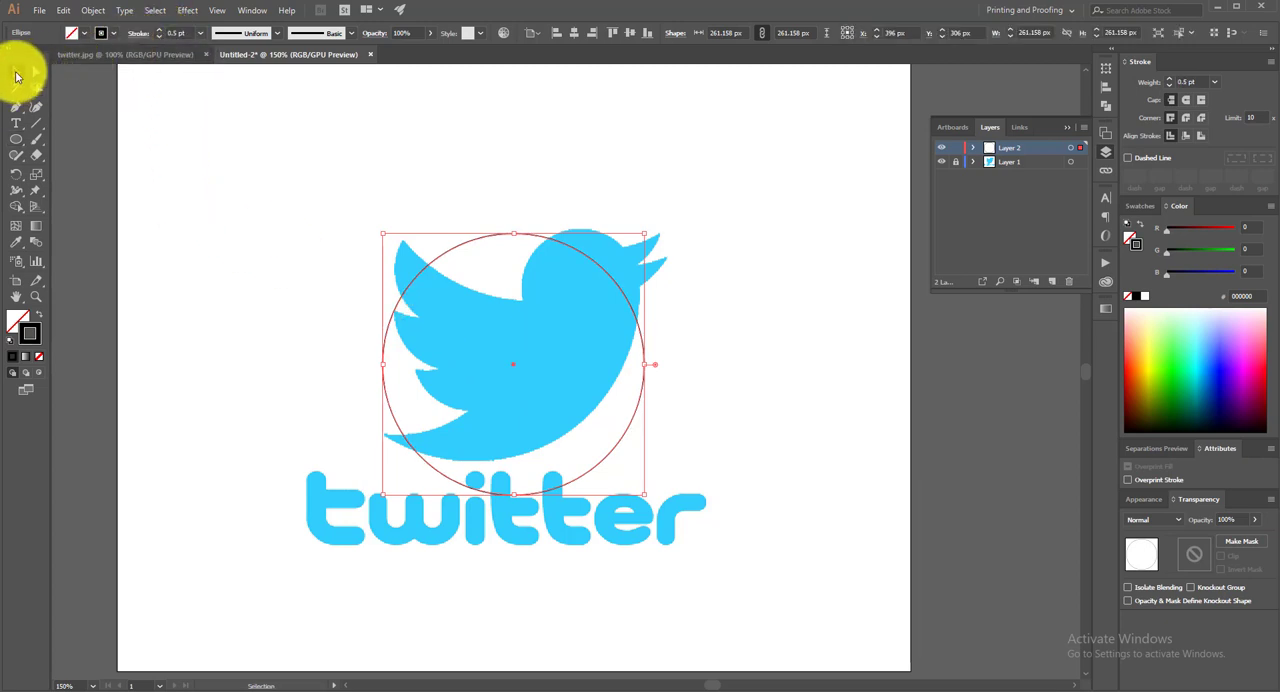
pyautogui.moveTo(514, 371); pyautogui.dragTo(492, 332)
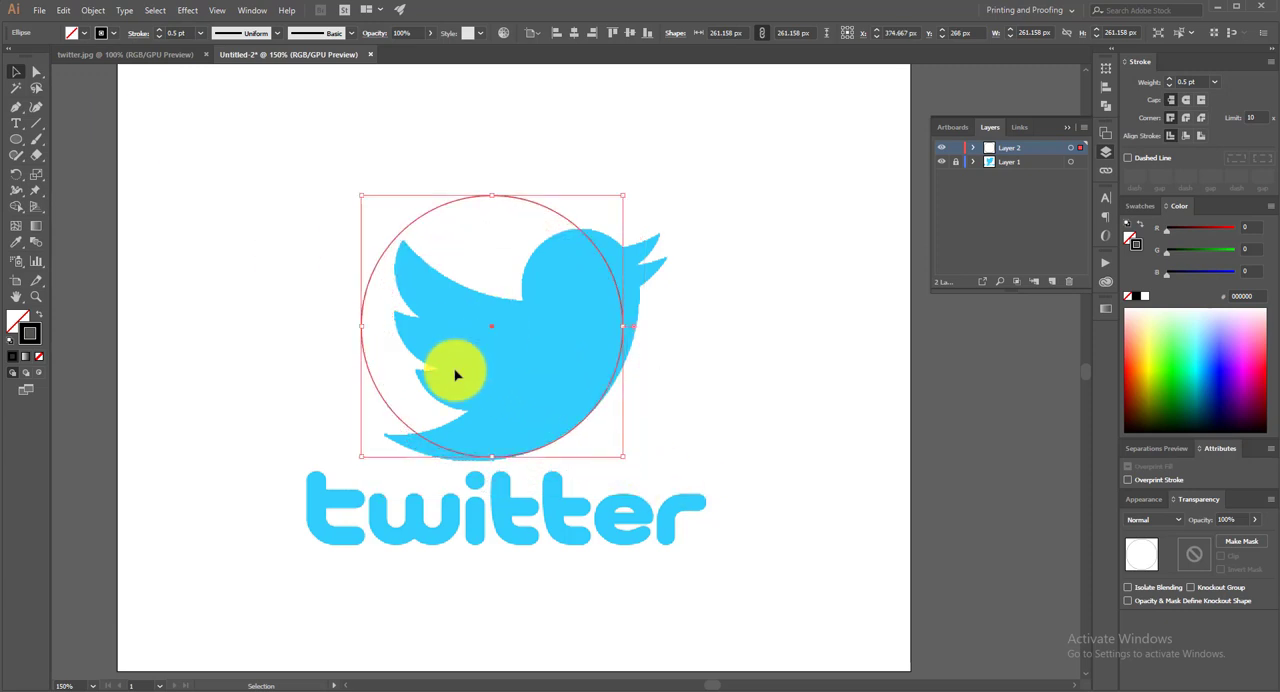
pyautogui.moveTo(361, 456); pyautogui.dragTo(327, 462)
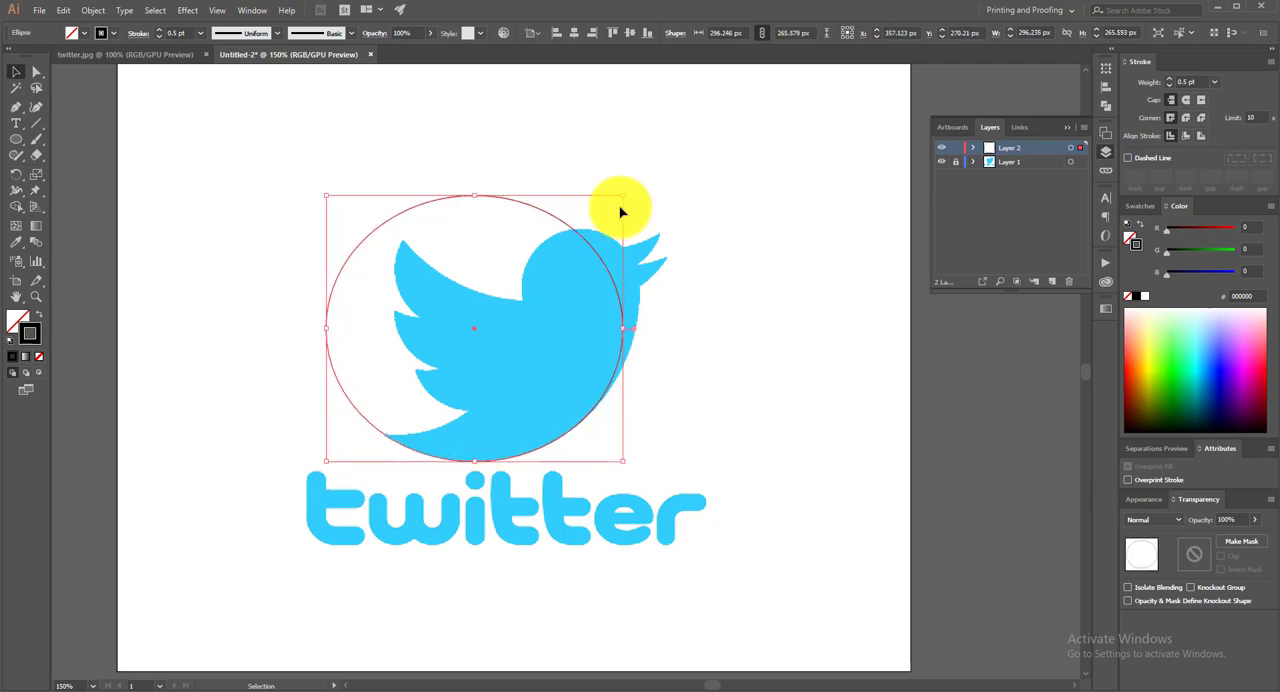
pyautogui.moveTo(621, 197); pyautogui.dragTo(638, 130)
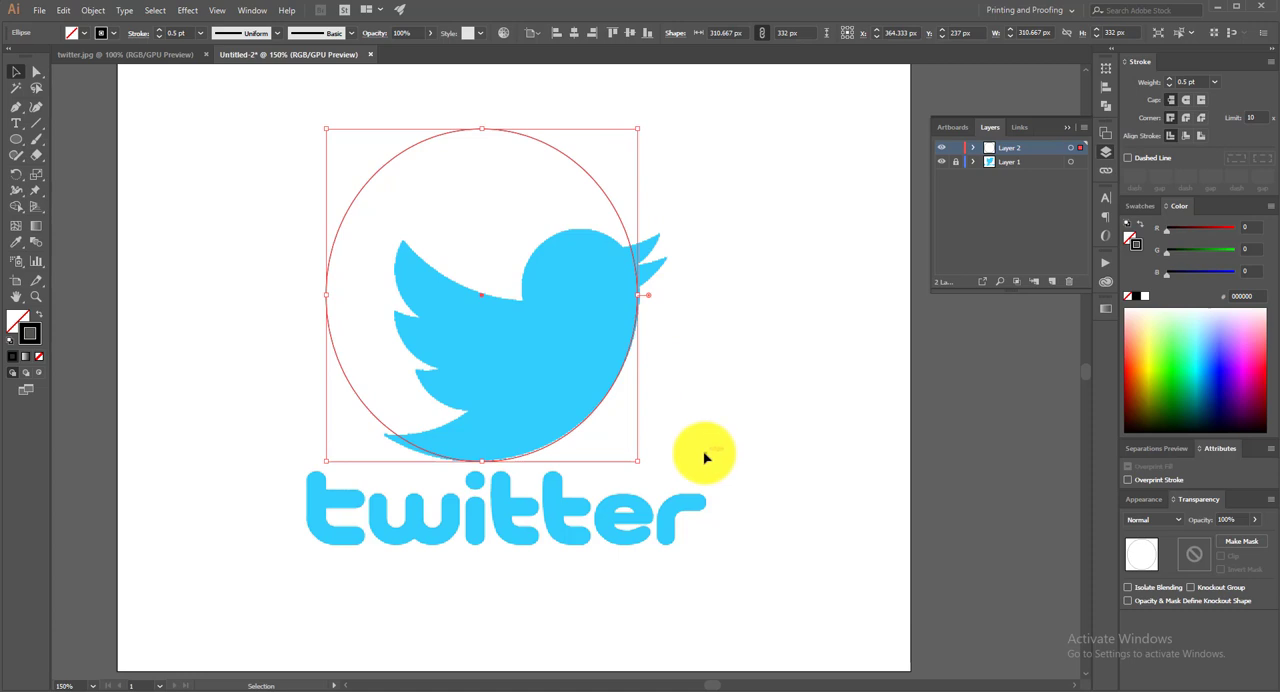
# Extend the circle's left side to make it about 328 px wide along the bird's lower curve
pyautogui.press('a')
pyautogui.hotkey('ctrl', '+')
pyautogui.hotkey('ctrl', '+')
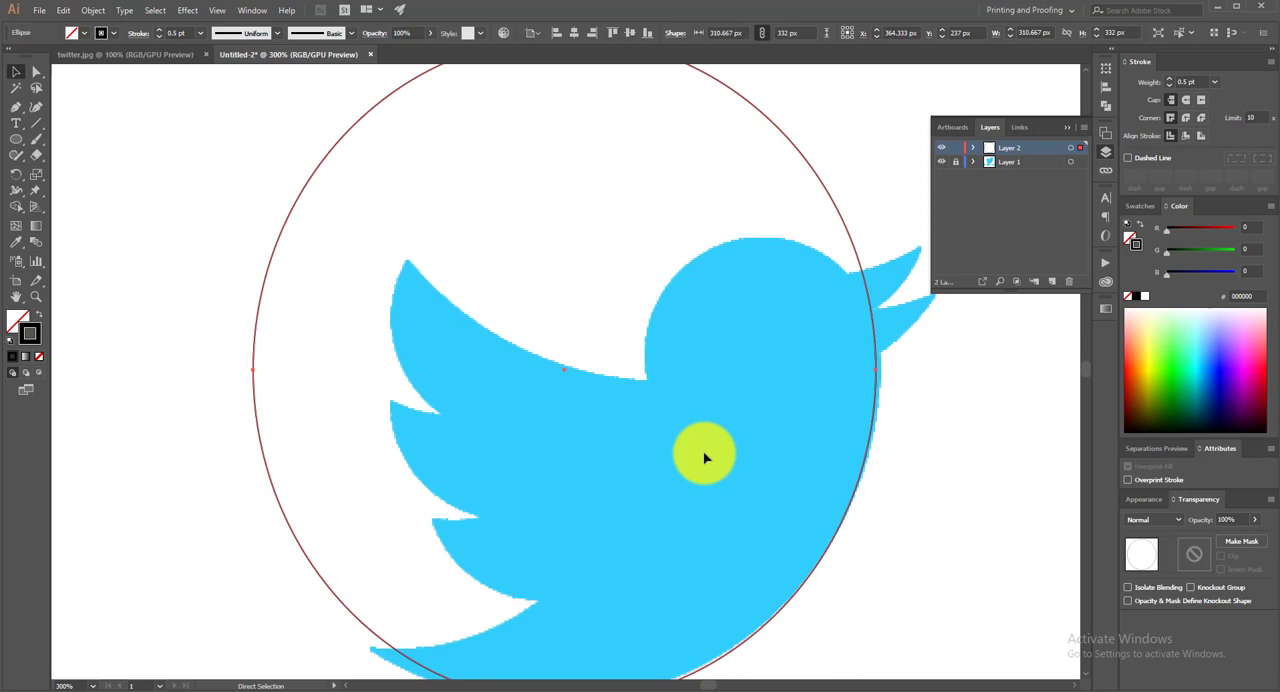
pyautogui.press('v')
pyautogui.press('a')
pyautogui.hotkey('ctrl', '-')
pyautogui.press('space')
pyautogui.moveTo(689, 480); pyautogui.dragTo(662, 358)
pyautogui.moveTo(346, 267); pyautogui.dragTo(323, 273)
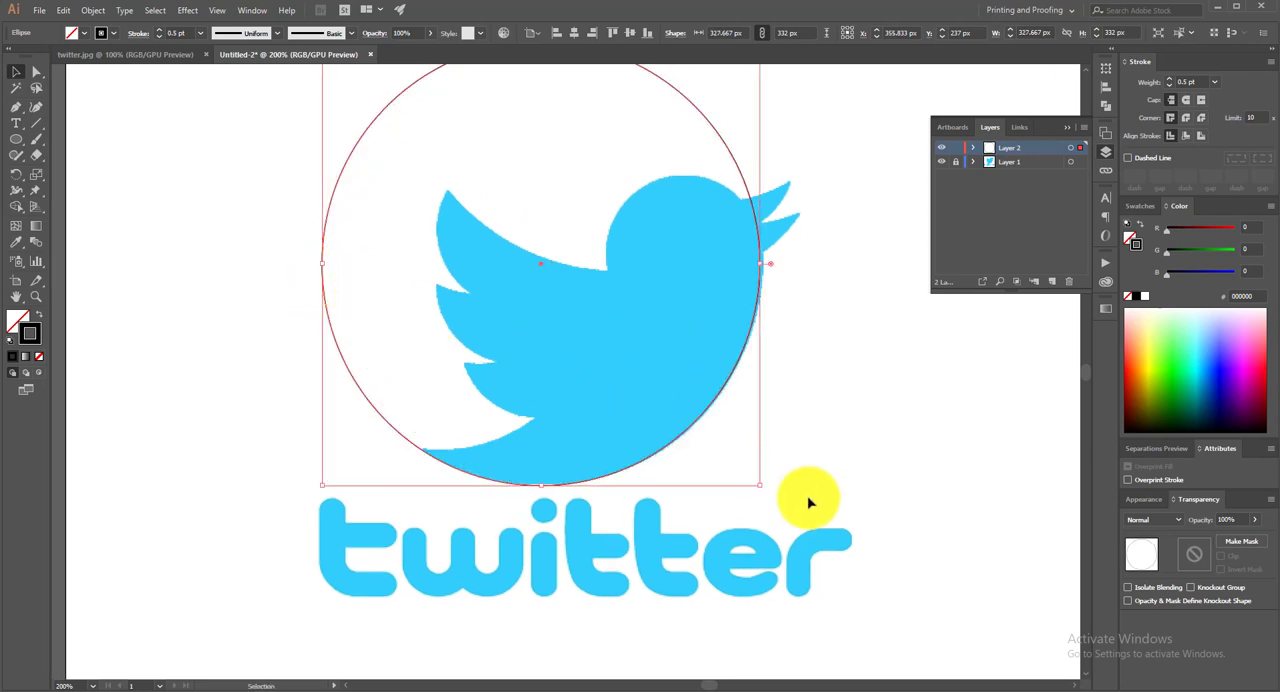
# Stretch the circle's right side to a width of 330 px to match the bird's chest, and deselect it
pyautogui.hotkey('ctrl', '+')
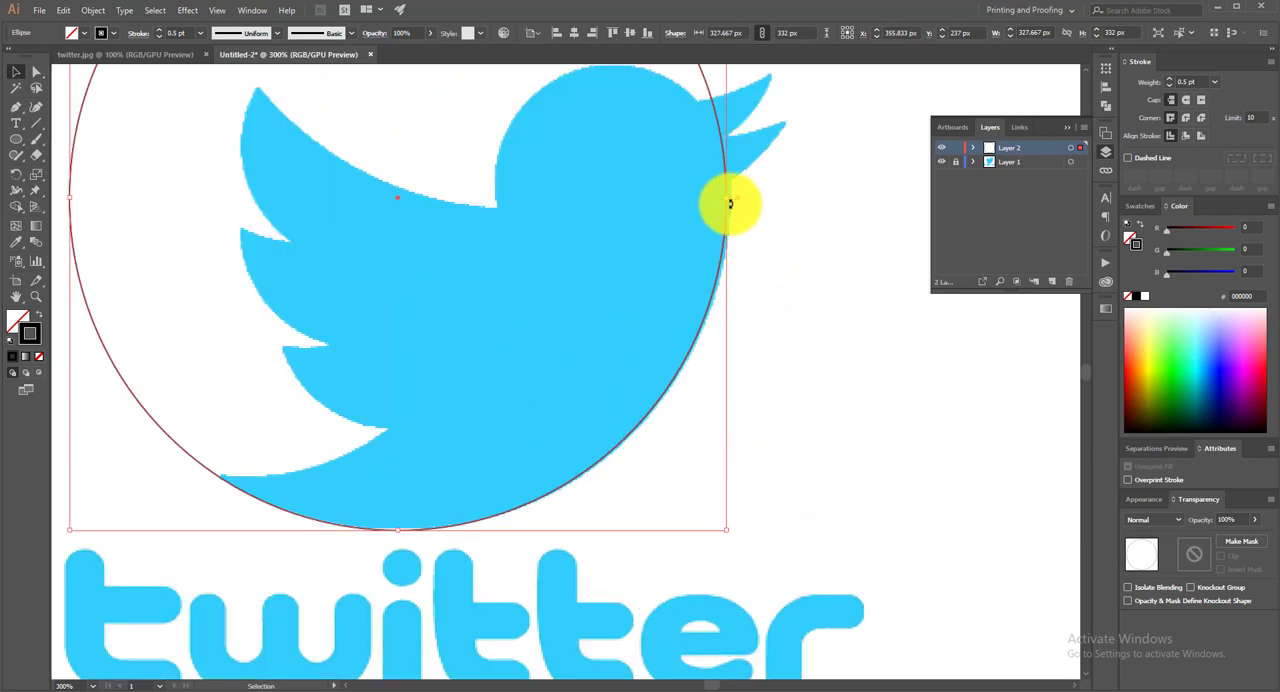
pyautogui.moveTo(728, 197); pyautogui.dragTo(732, 199)
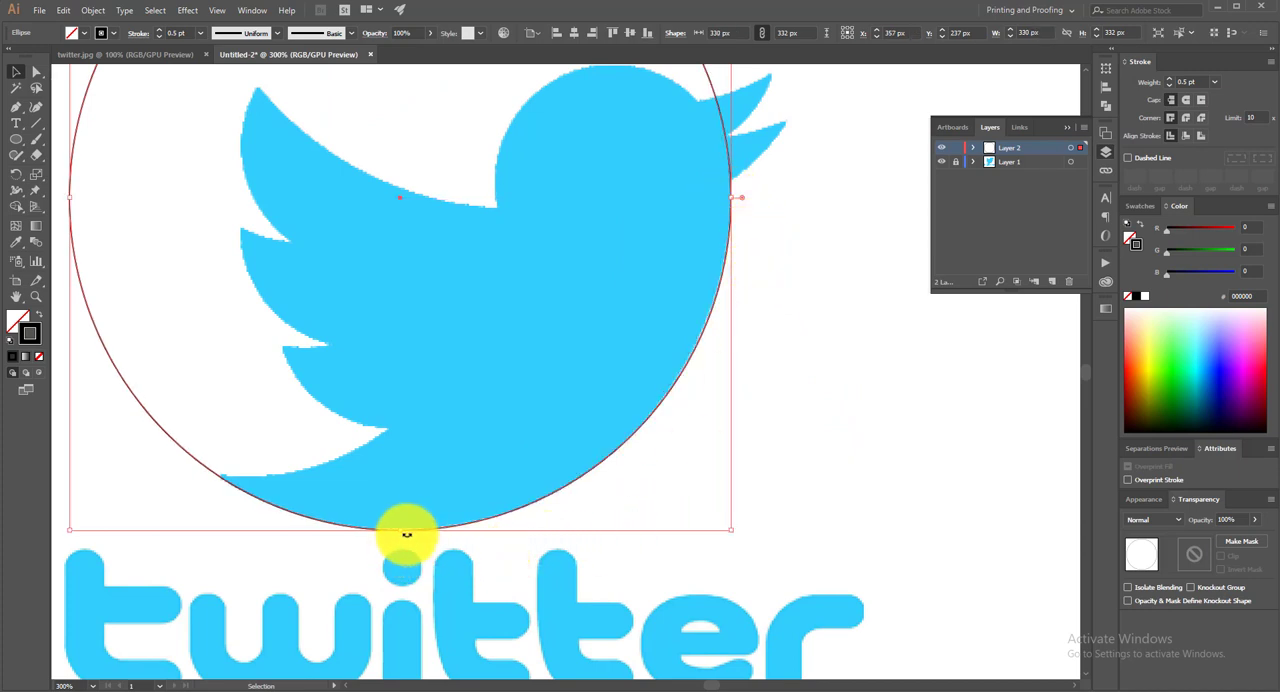
pyautogui.moveTo(400, 530); pyautogui.dragTo(402, 531)
pyautogui.scroll(1, 842, 483)
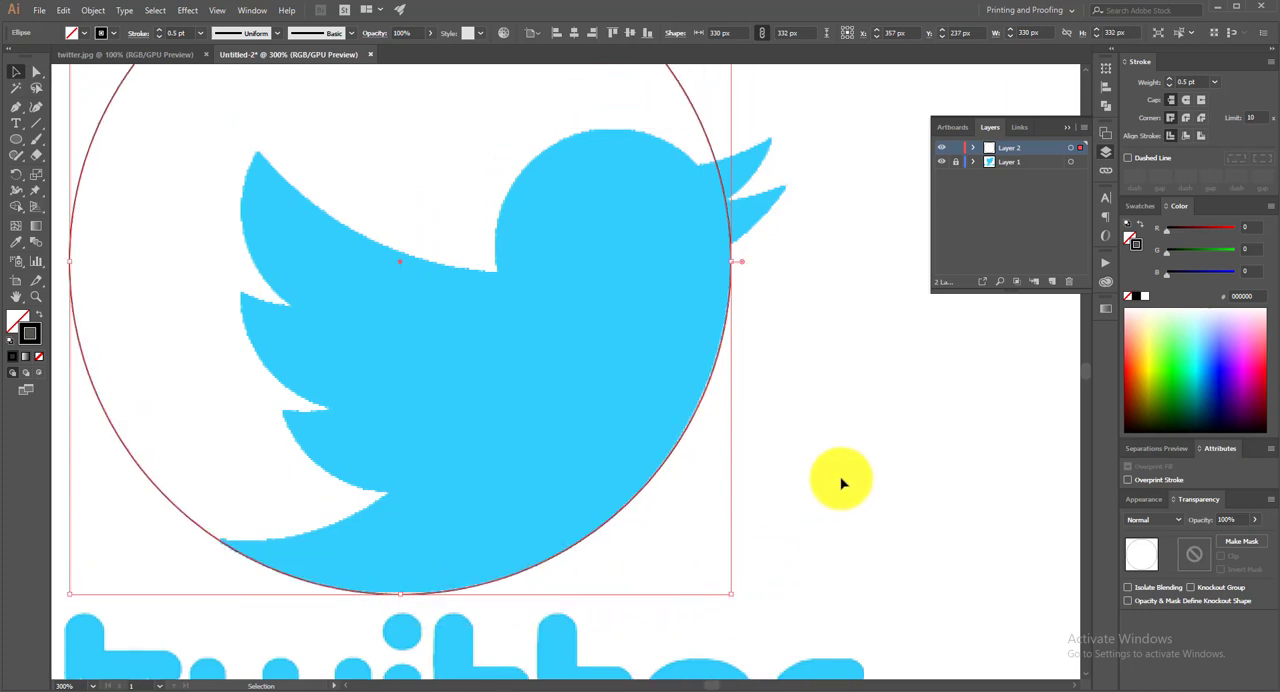
pyautogui.scroll(-4, 838, 450)
pyautogui.scroll(3, 838, 450)
pyautogui.scroll(-1, 838, 450)
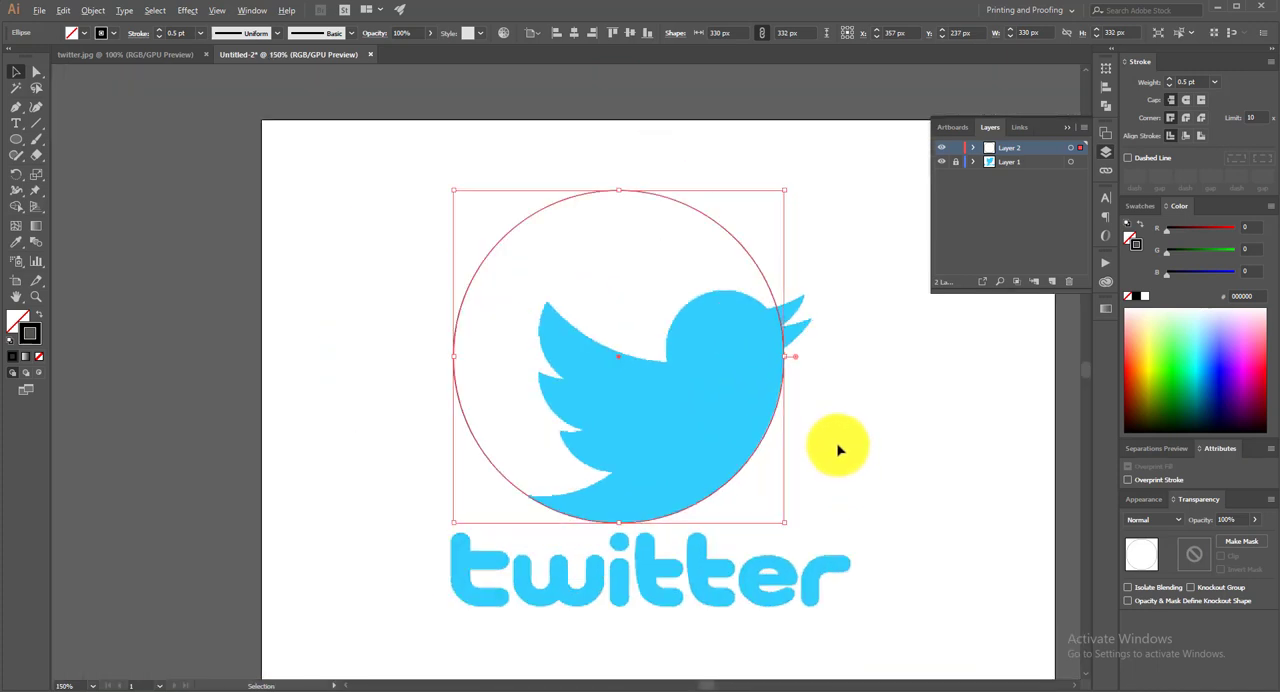
pyautogui.click(864, 437)
pyautogui.moveTo(871, 420); pyautogui.dragTo(820, 397)
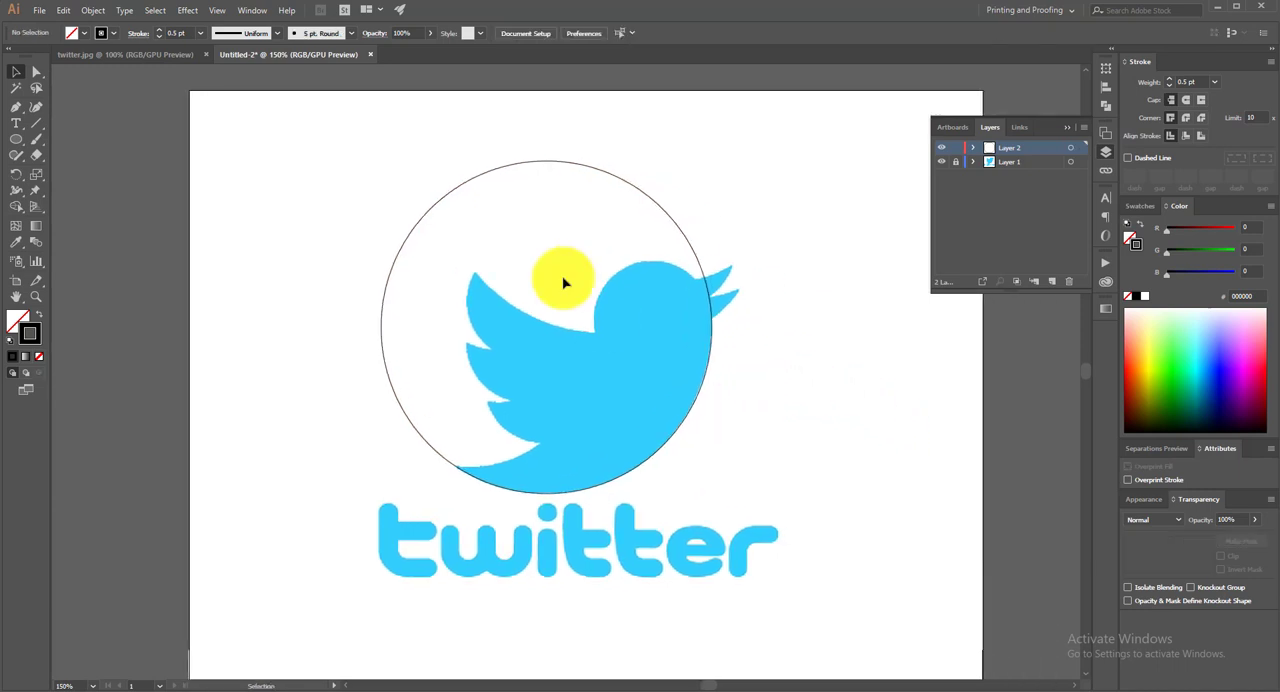
# Duplicate the circle up and left so its lower arc follows the tail's upper edge, and size the copy to 332 × 332 px
pyautogui.click(489, 178)
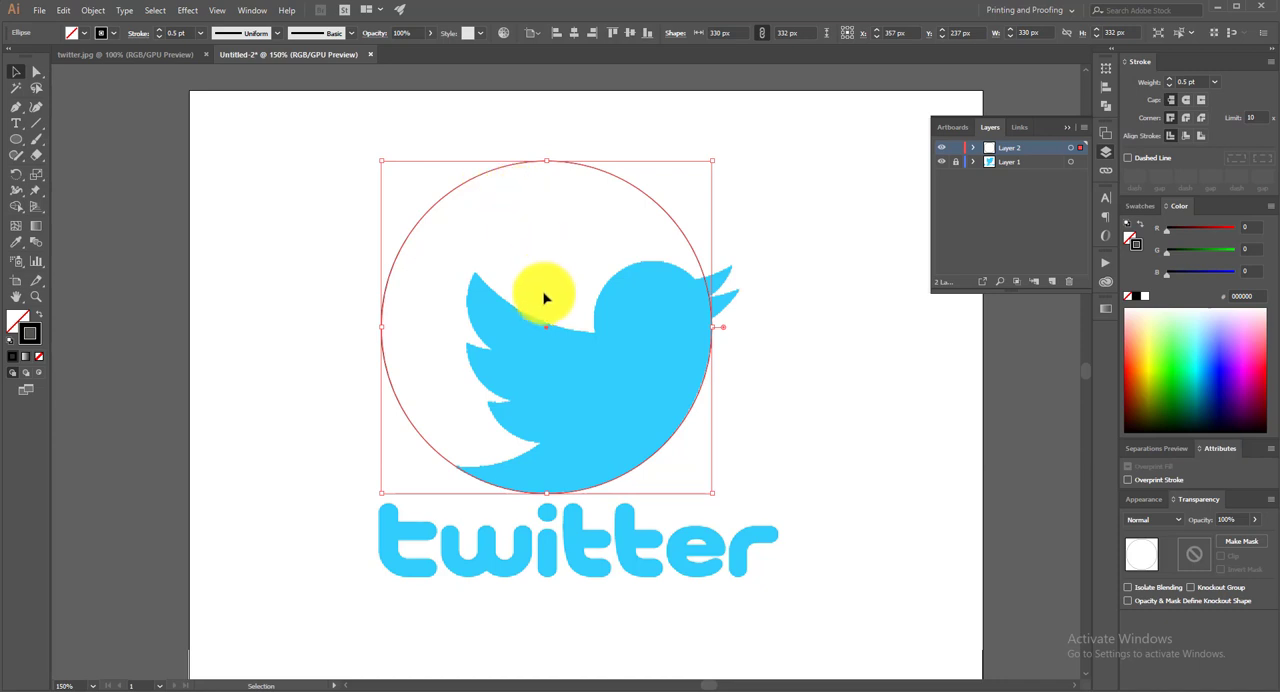
pyautogui.press('a')
pyautogui.press('v')
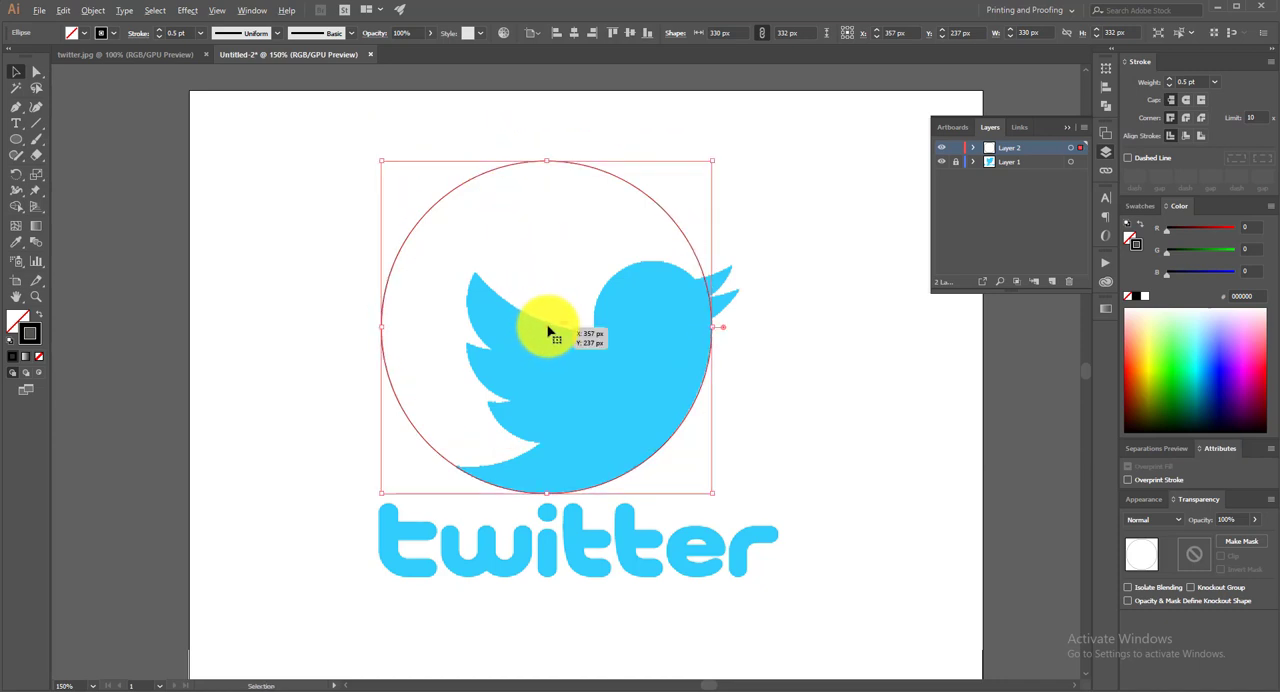
pyautogui.moveTo(547, 331); pyautogui.dragTo(459, 304)
pyautogui.scroll(1, 680, 346)
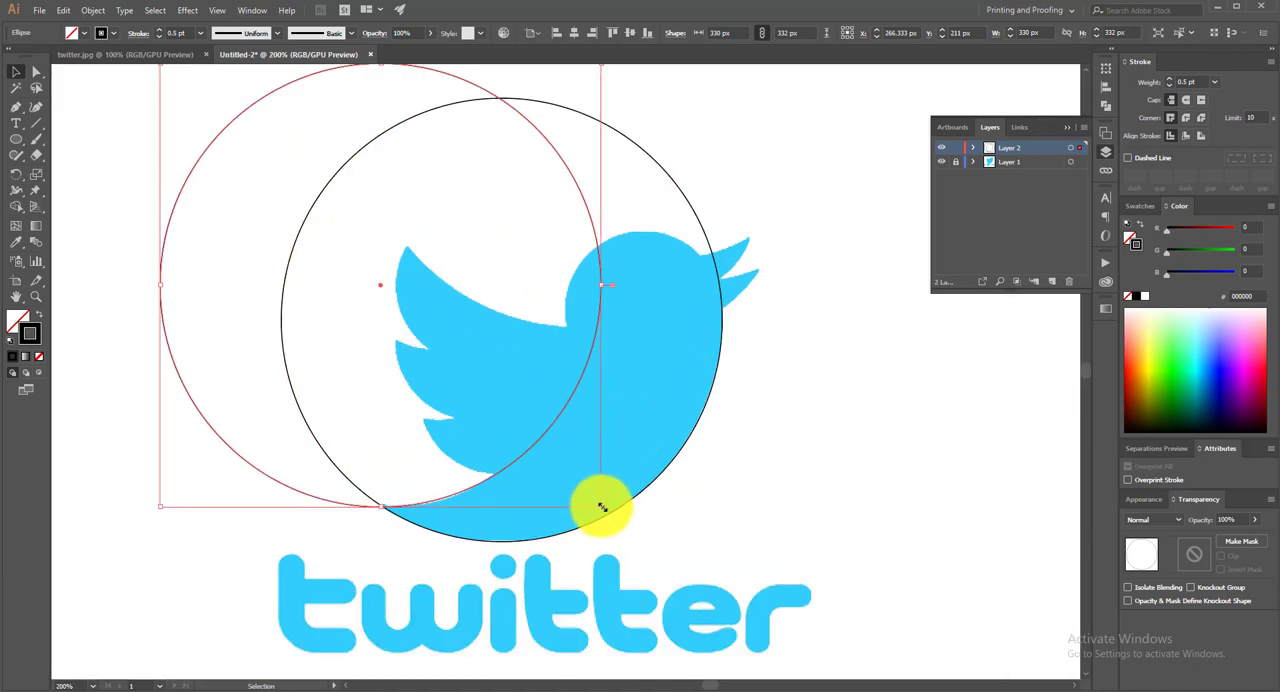
pyautogui.moveTo(601, 507); pyautogui.dragTo(600, 506)
# Duplicate the 332 px circle up and right so its lower arc follows the top edge of the bird's wing
pyautogui.scroll(-1, 847, 443)
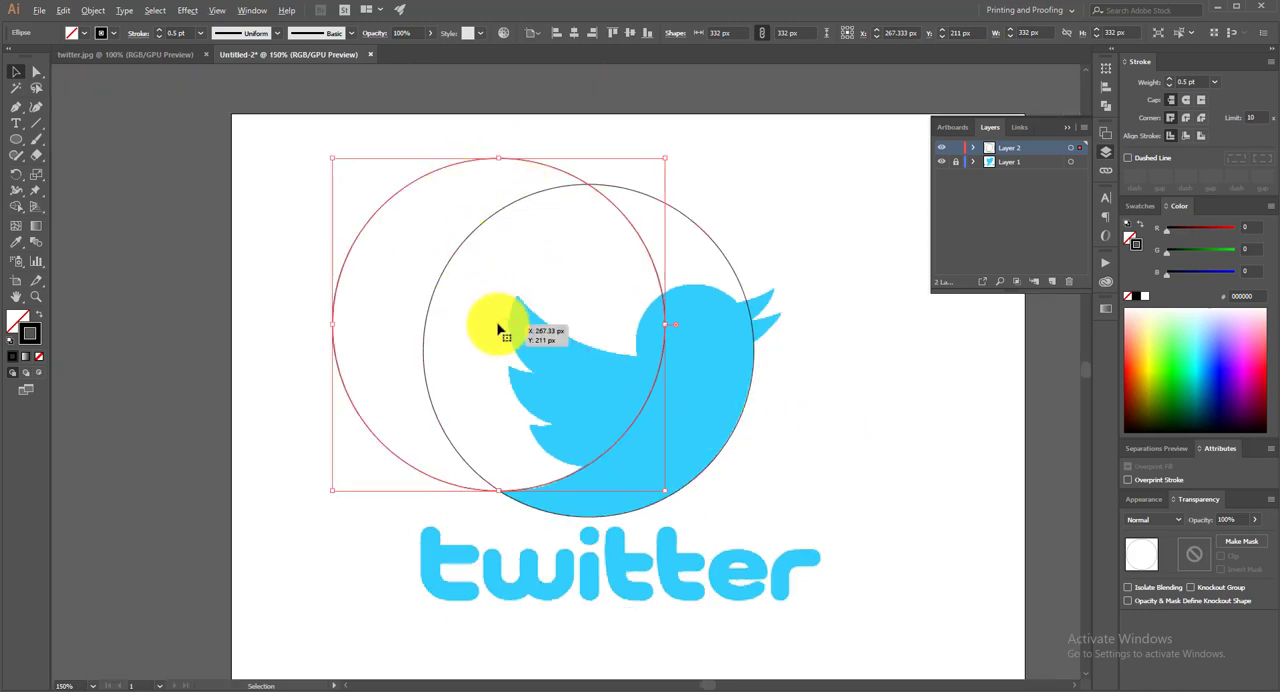
pyautogui.moveTo(500, 328); pyautogui.dragTo(646, 196)
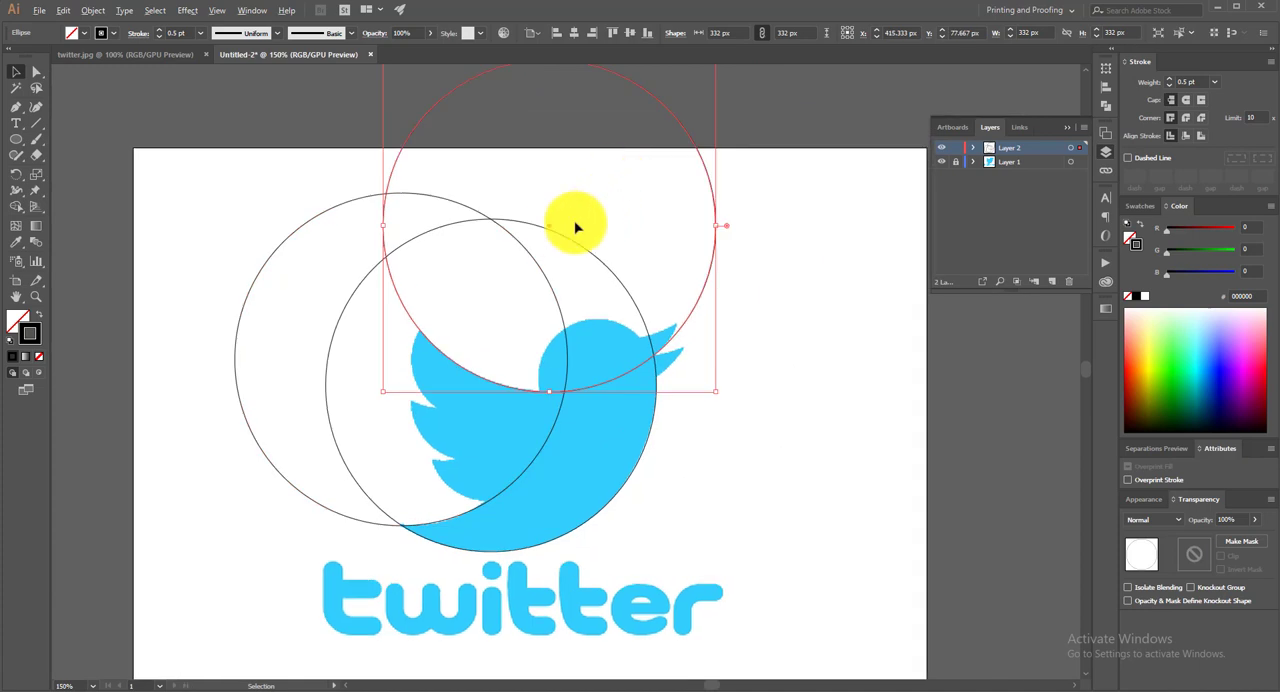
# Duplicate the 332 px circle twice down and left so the copies' lower arcs follow the upper edges of the second and third wing feathers
pyautogui.moveTo(548, 232); pyautogui.dragTo(475, 251)
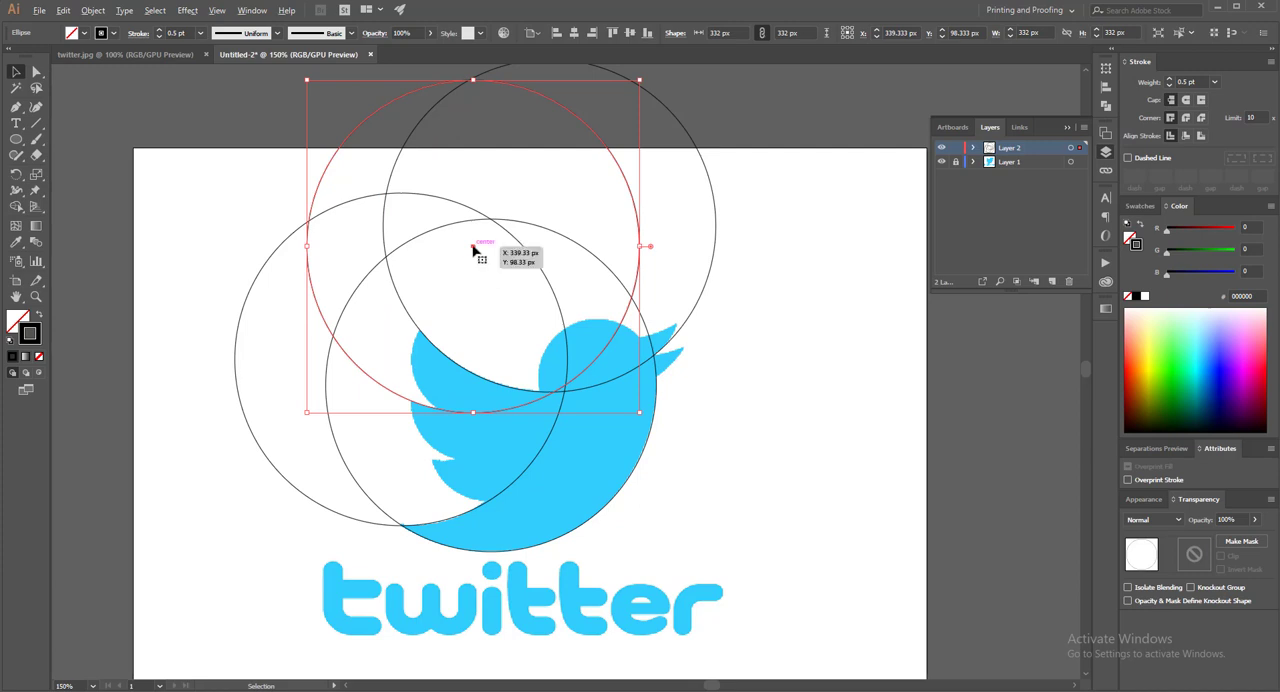
pyautogui.moveTo(474, 250); pyautogui.dragTo(431, 294)
pyautogui.hotkey('ctrl', '-')
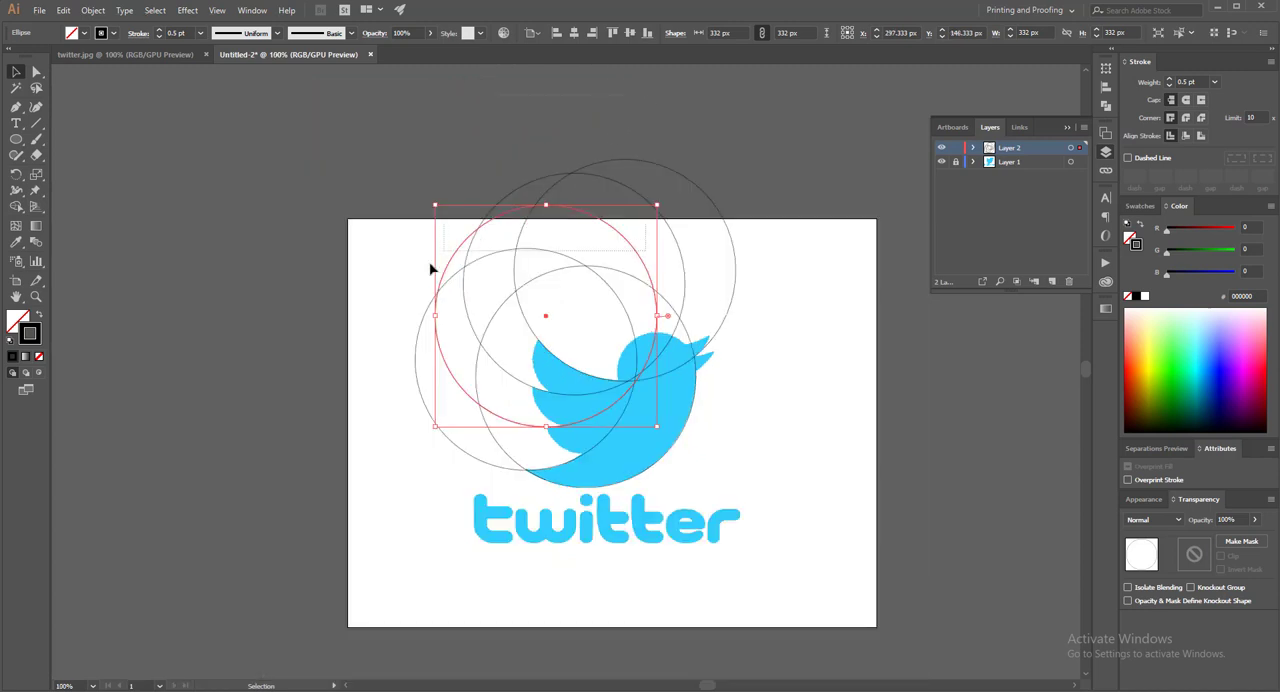
# Select all the large circles to check their outlines against the bird, and clear the selection
pyautogui.hotkey('ctrl', 'a')
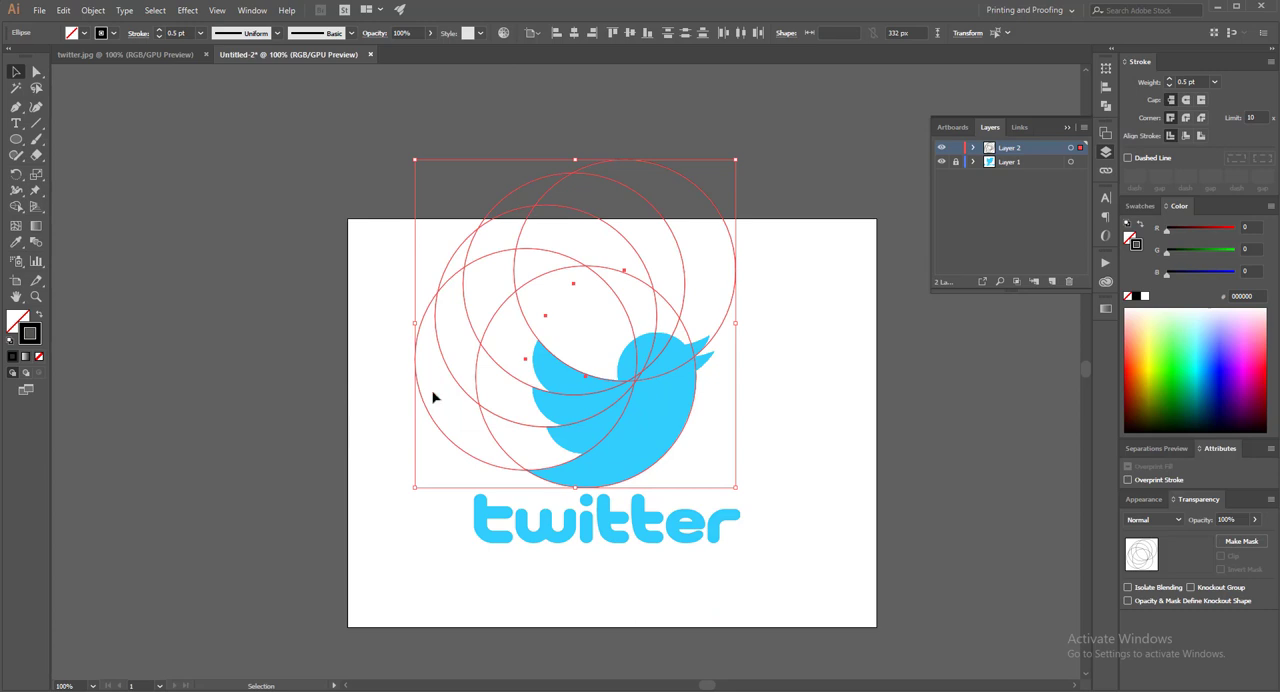
pyautogui.hotkey('ctrl', 'g')
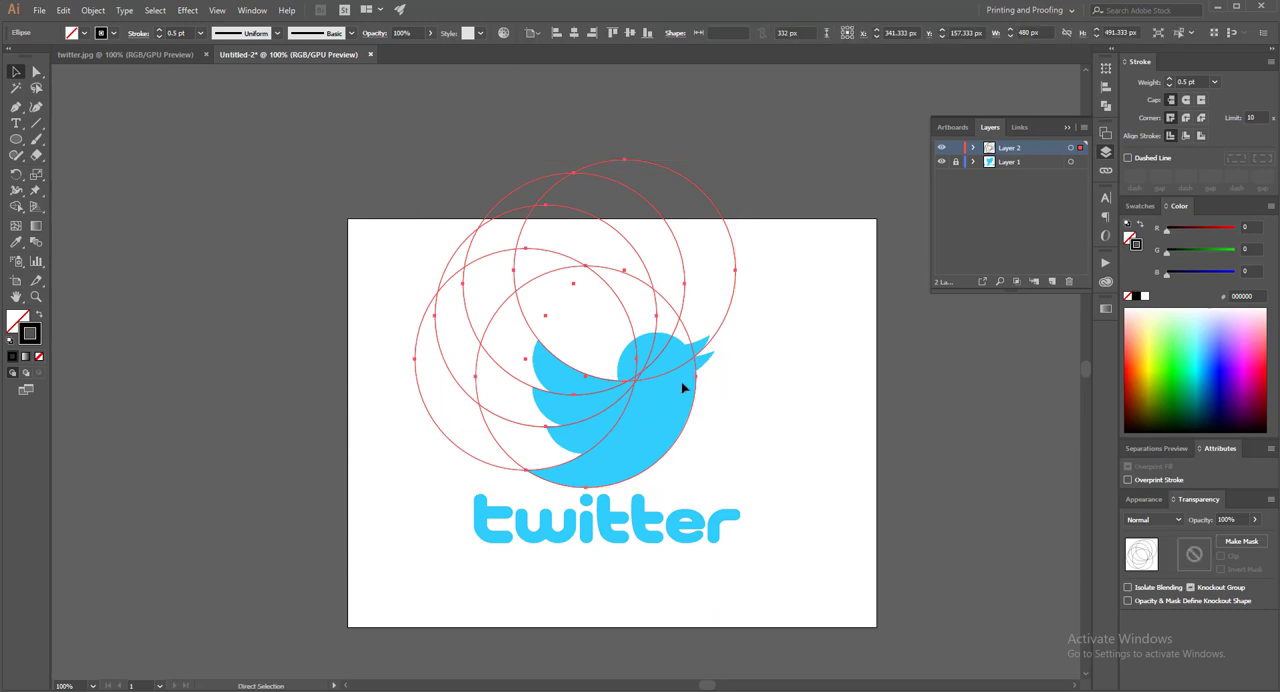
pyautogui.click(790, 376)
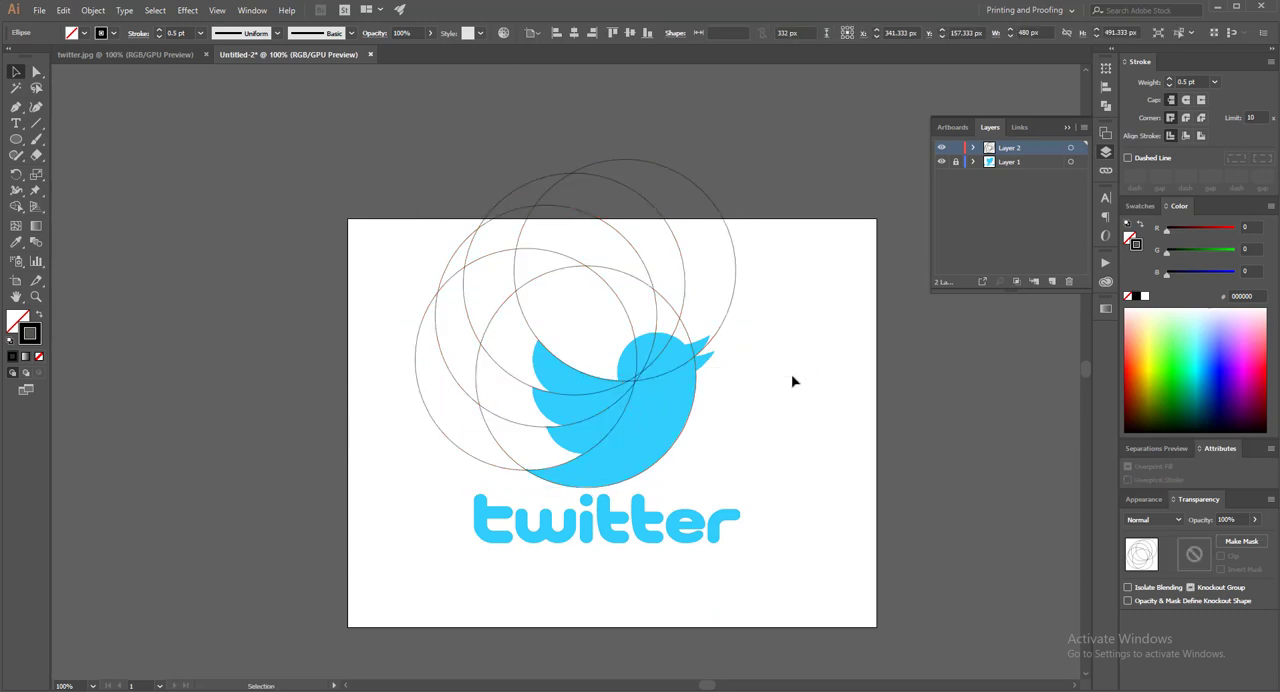
# Draw a circle about 130 px across with the Ellipse tool and place it over the bird's head
pyautogui.scroll(2, 756, 362)
pyautogui.keyDown('alt'); pyautogui.scroll(1, 766, 452); pyautogui.keyUp('alt')
pyautogui.scroll(-3, 720, 430)
pyautogui.hscroll(3, 690, 405)
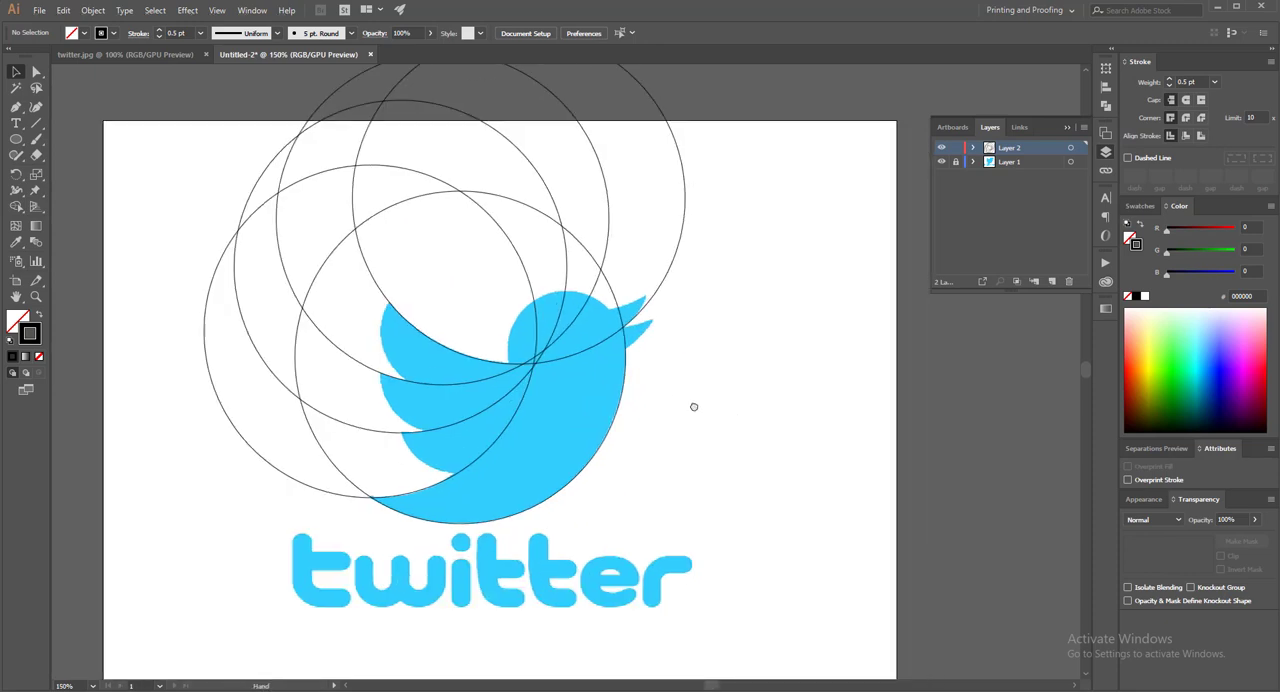
pyautogui.moveTo(18, 143); pyautogui.dragTo(58, 175)
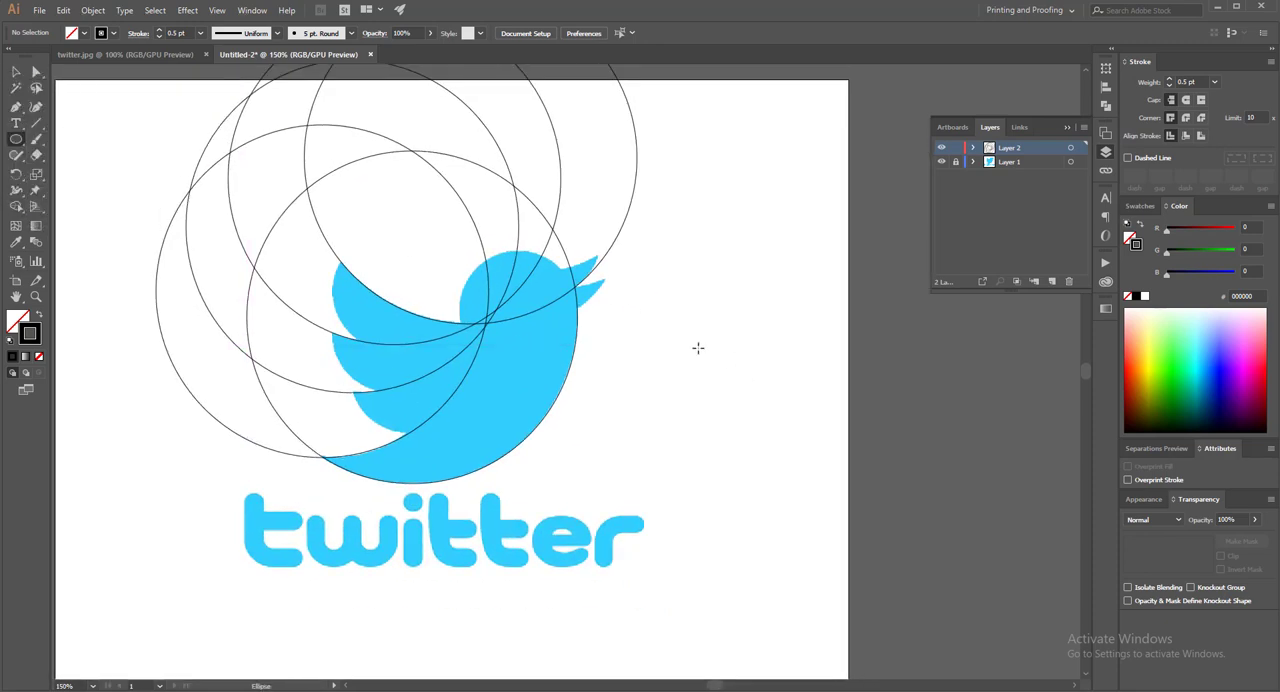
pyautogui.moveTo(698, 345); pyautogui.dragTo(820, 349)
pyautogui.click(16, 72)
pyautogui.scroll(2, 674, 287)
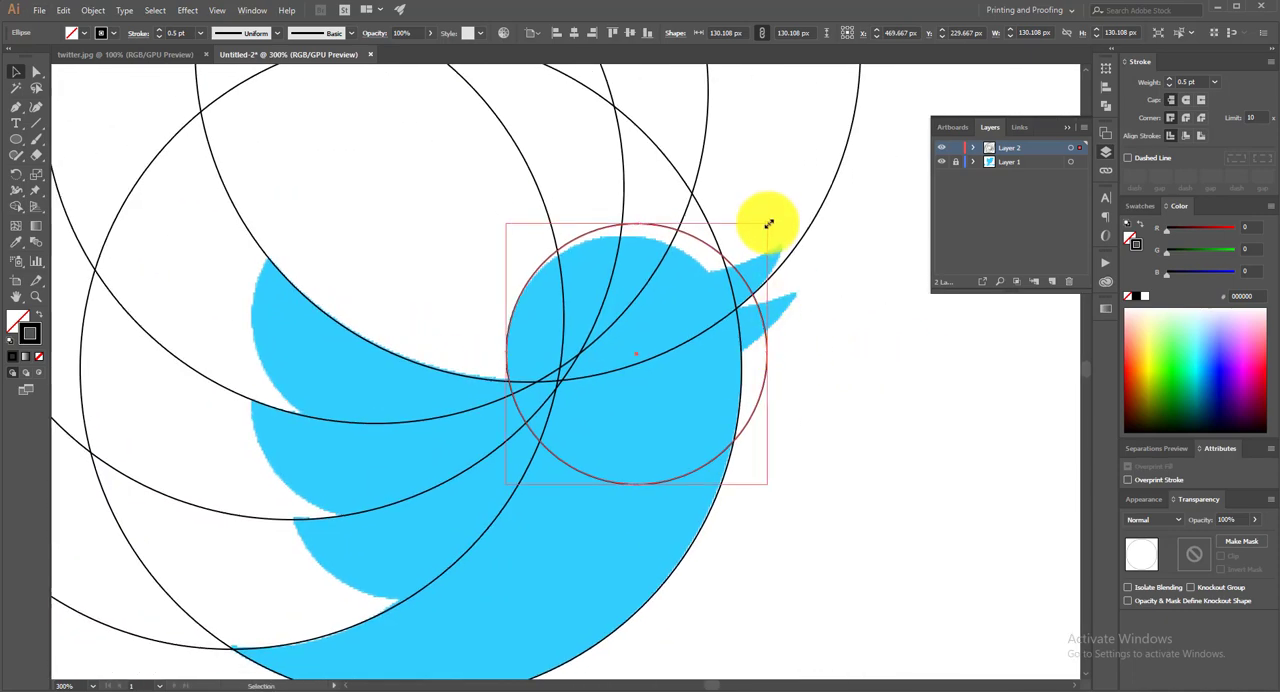
# Resize the head circle to about 117 × 119 px so its outline fits the bird's head
pyautogui.moveTo(768, 224); pyautogui.dragTo(745, 237)
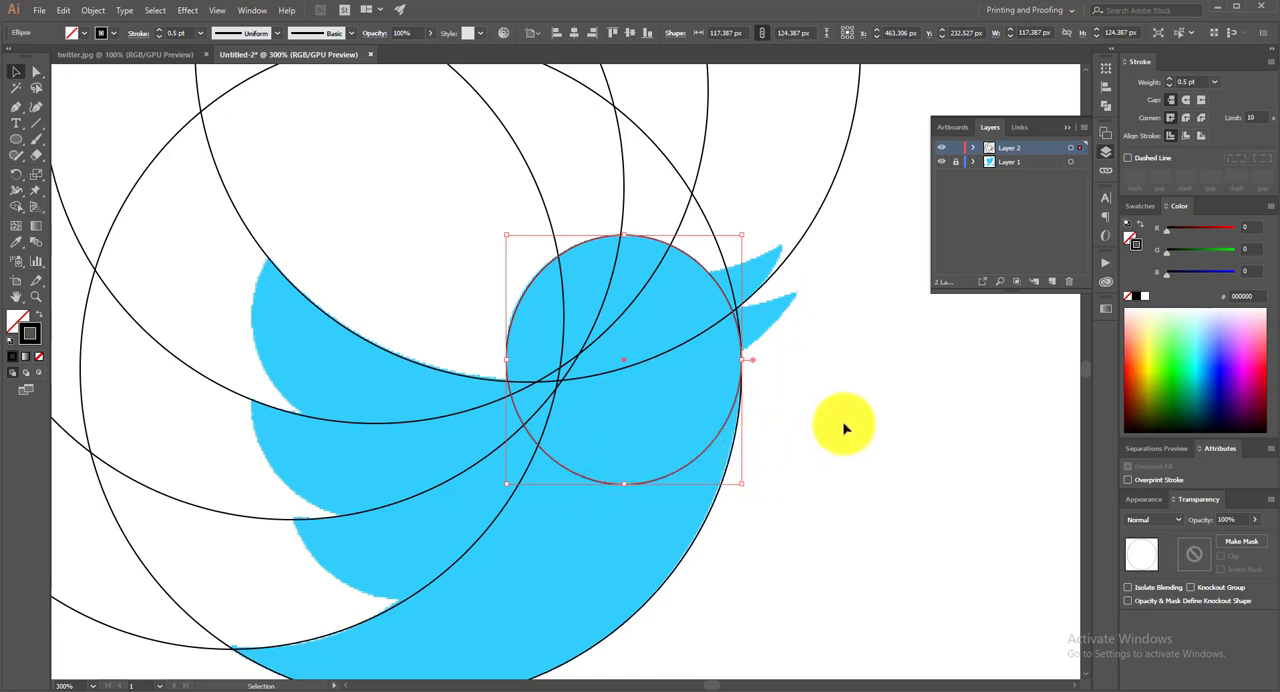
pyautogui.scroll(-1, 841, 427)
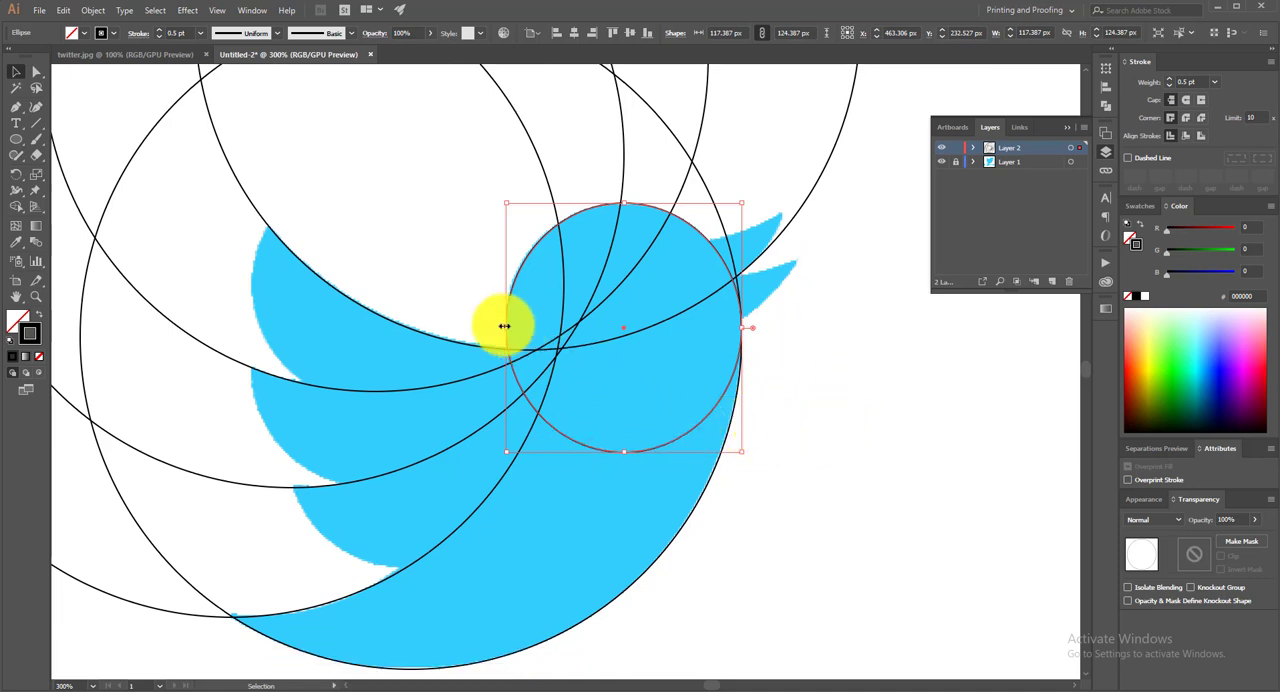
pyautogui.moveTo(505, 326); pyautogui.dragTo(502, 326)
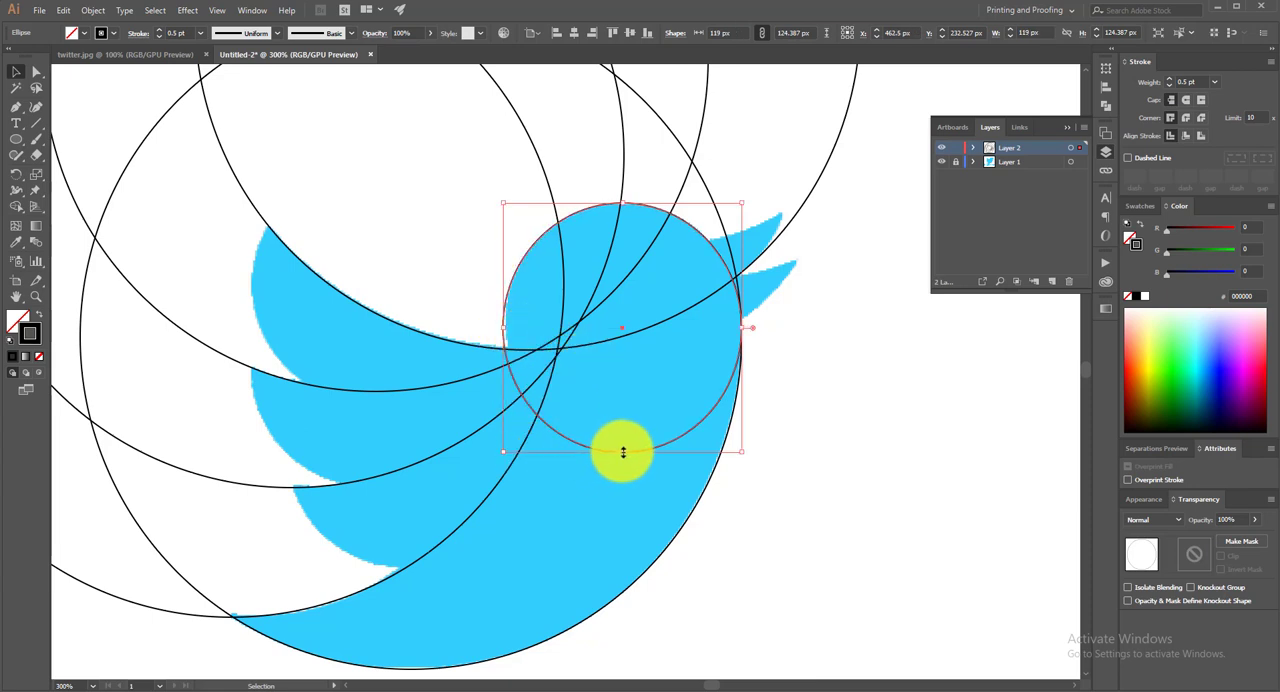
pyautogui.moveTo(623, 452); pyautogui.dragTo(623, 443)
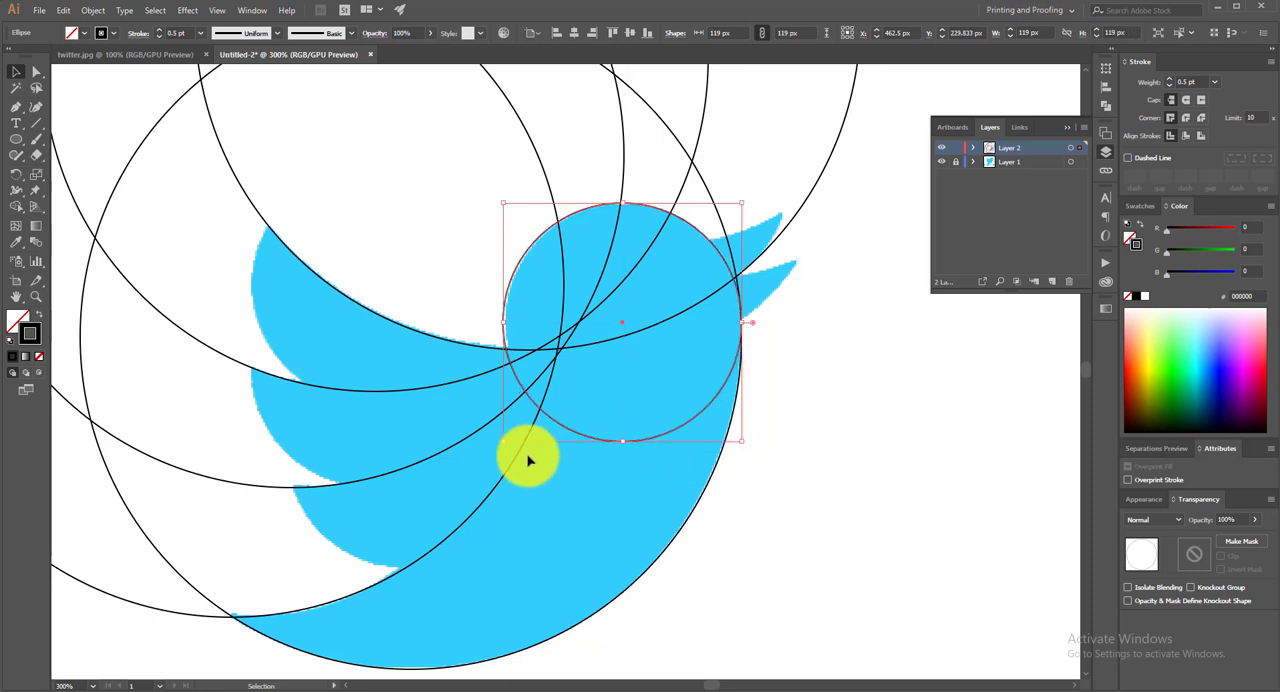
pyautogui.moveTo(505, 444); pyautogui.dragTo(505, 444)
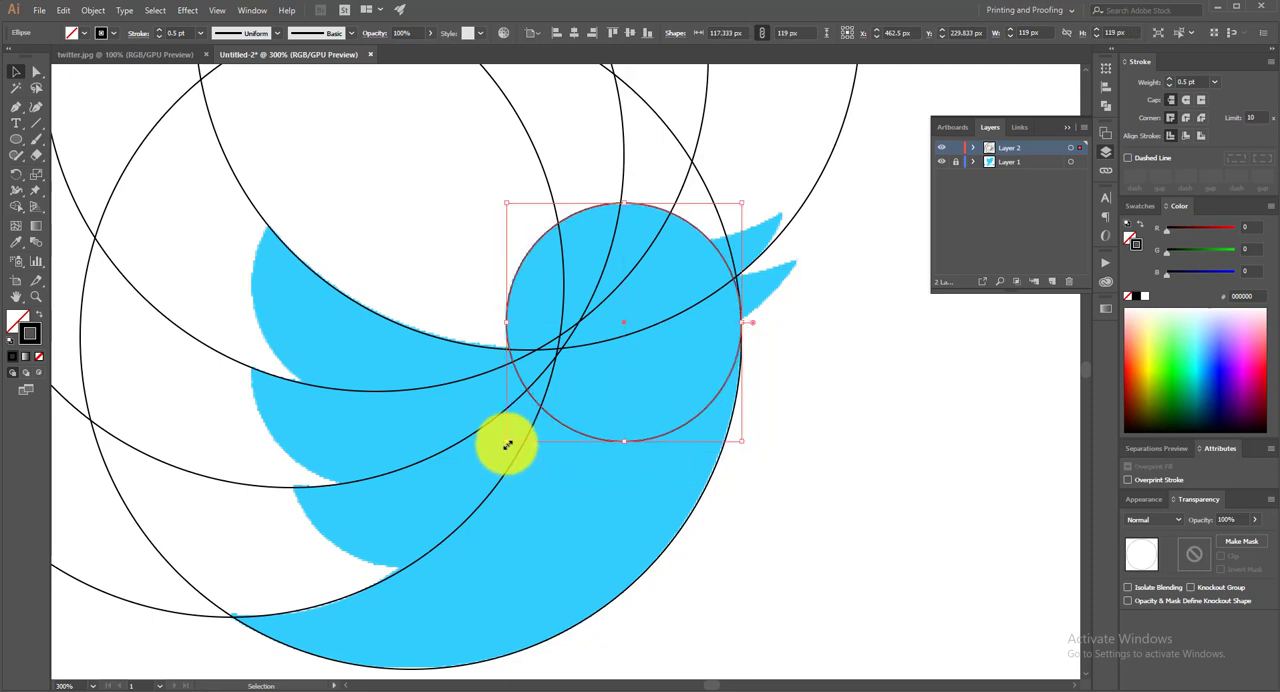
# Duplicate the head circle and place the copy up and right so its lower-right arc follows the upper beak's lower edge
pyautogui.moveTo(885, 349); pyautogui.dragTo(747, 341)
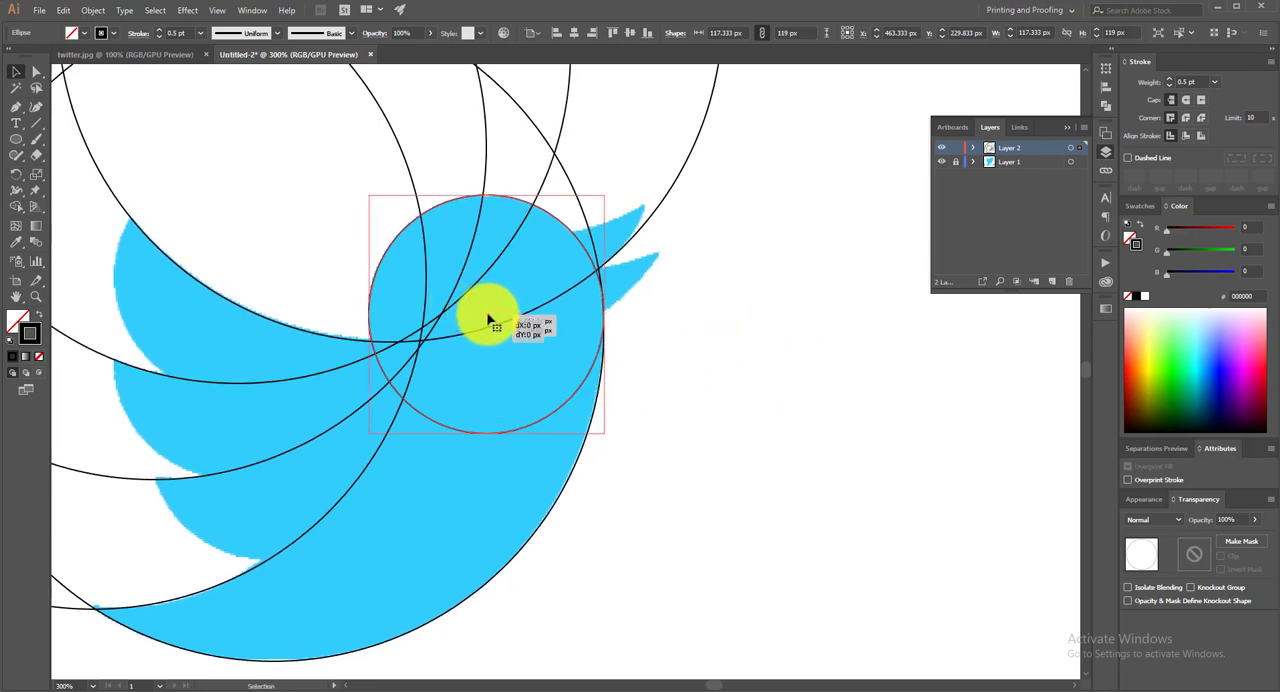
pyautogui.moveTo(489, 319); pyautogui.dragTo(792, 351)
pyautogui.moveTo(816, 295); pyautogui.dragTo(775, 380)
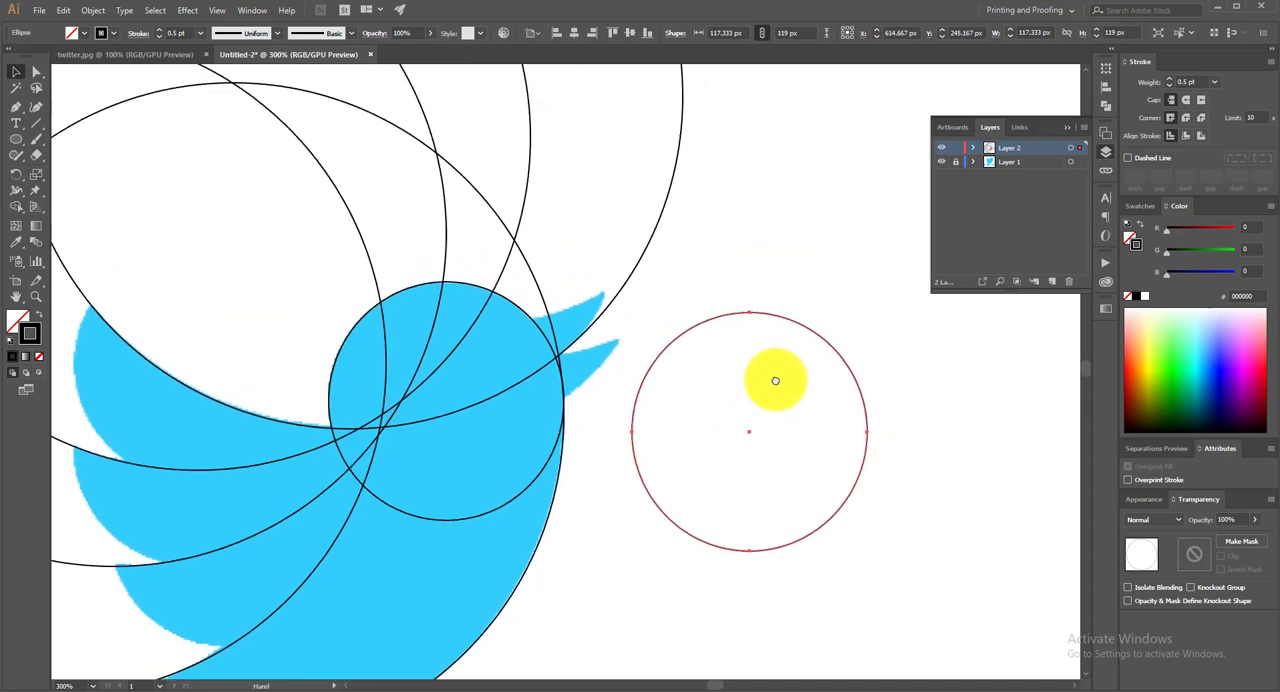
pyautogui.moveTo(757, 430); pyautogui.dragTo(501, 260)
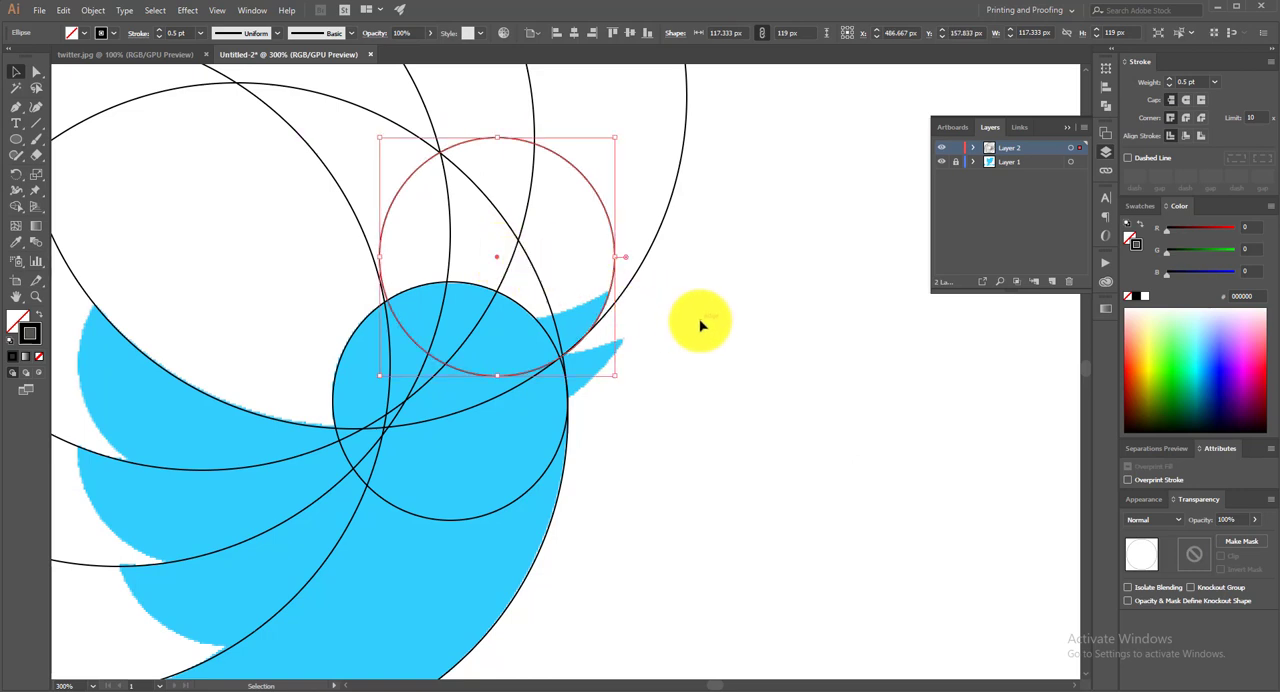
# Duplicate the beak circle up and right along the upper beak's top edge, and resize the copy to about 119 × 117 px
pyautogui.scroll(2, 700, 320)
pyautogui.moveTo(500, 335); pyautogui.dragTo(531, 286)
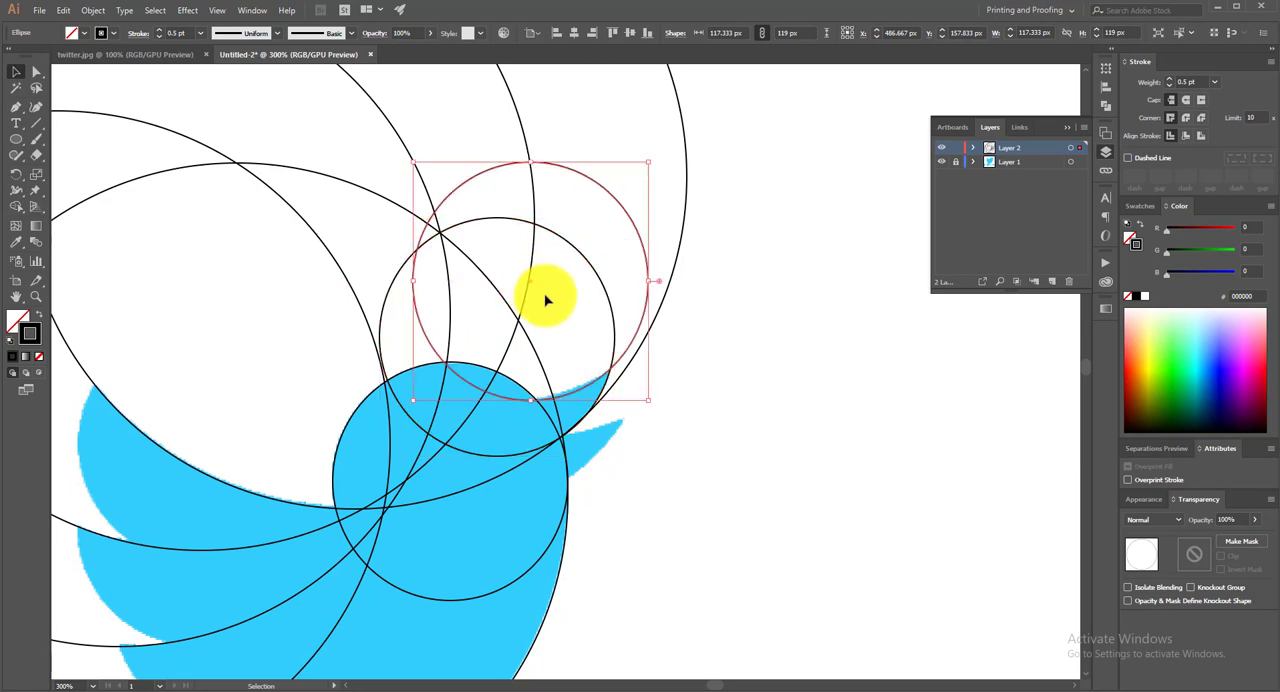
pyautogui.moveTo(645, 401); pyautogui.dragTo(652, 398)
pyautogui.moveTo(654, 163); pyautogui.dragTo(660, 166)
pyautogui.scroll(-1, 754, 417)
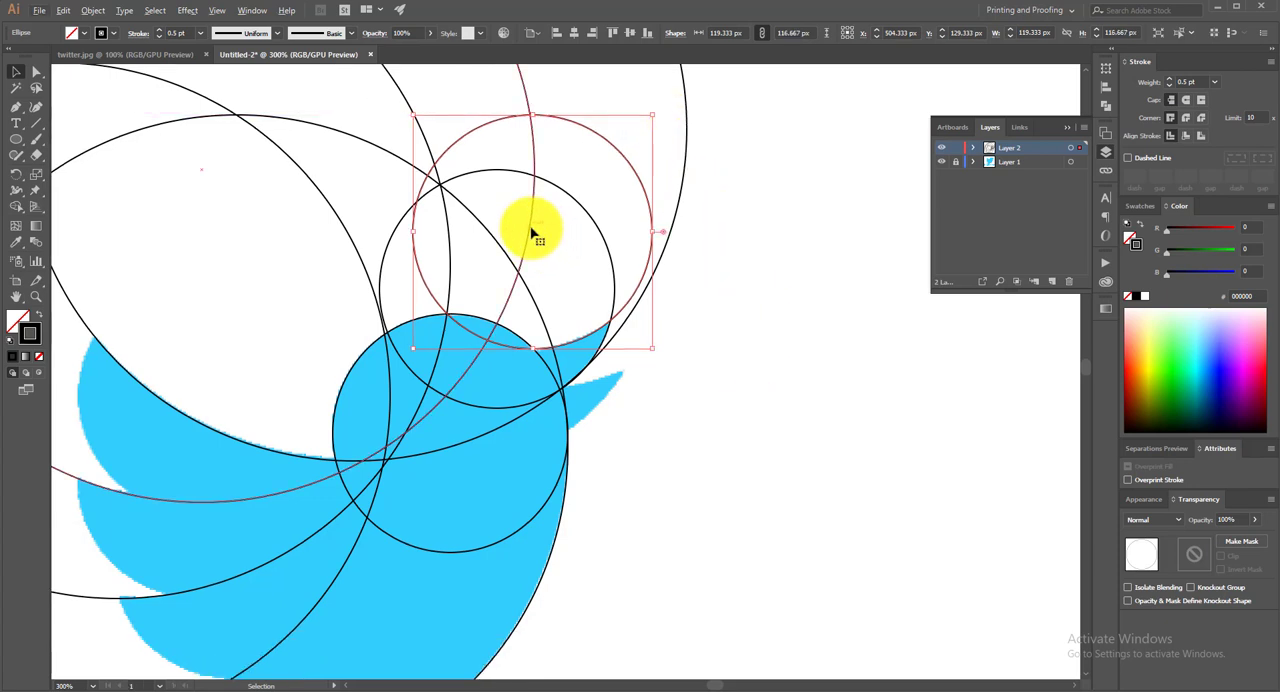
# Duplicate the 119 × 117 px circle twice so the copies' arcs follow the lower beak's top and bottom edges
pyautogui.moveTo(543, 250); pyautogui.dragTo(518, 325)
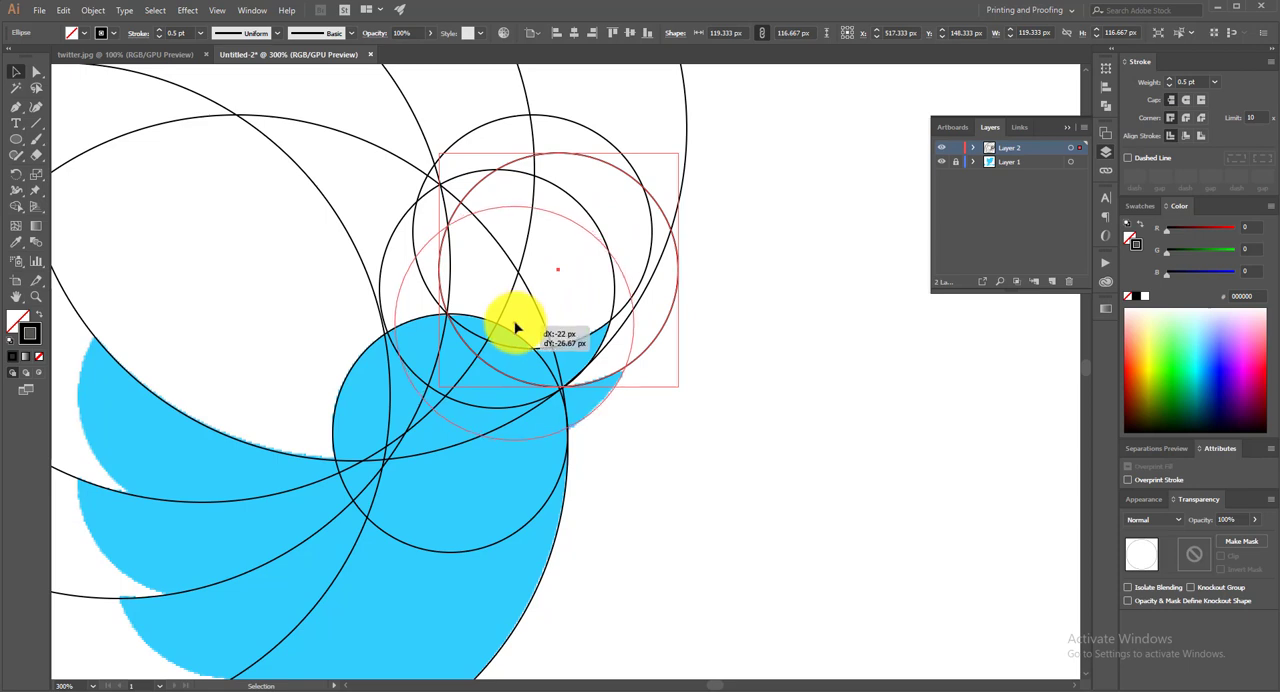
pyautogui.moveTo(515, 327); pyautogui.dragTo(516, 328)
pyautogui.press('space')
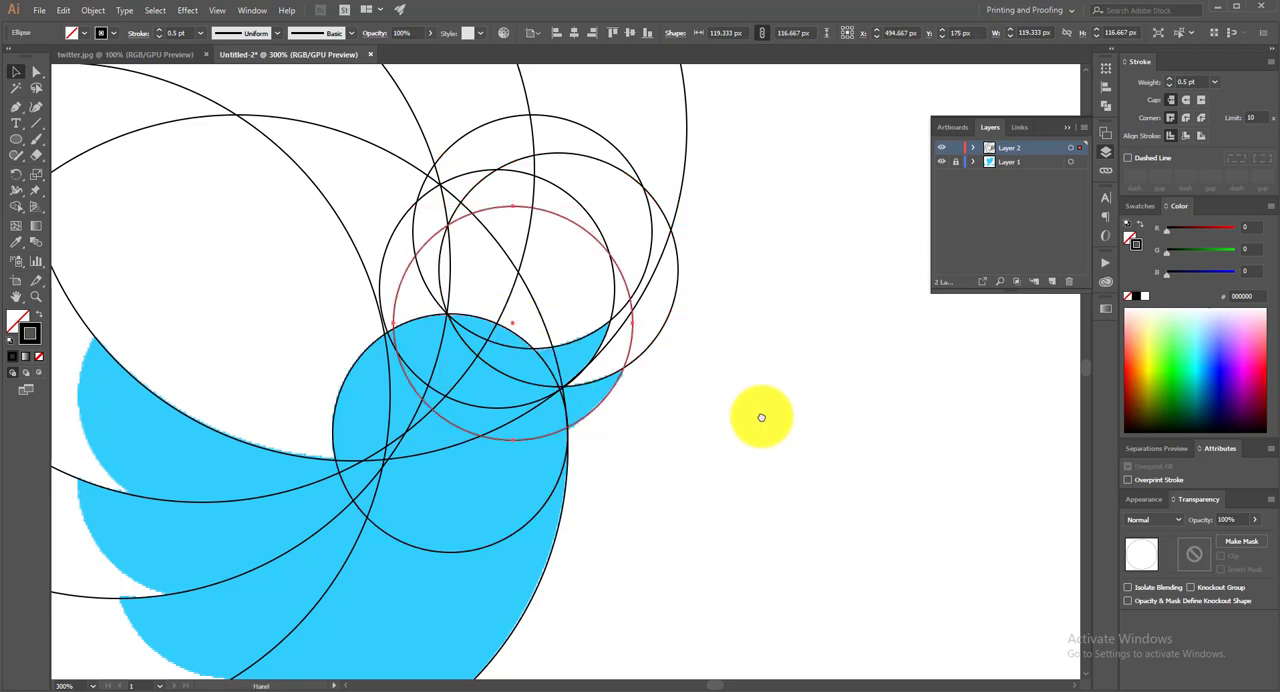
# Duplicate the last beak circle onto the three wing feathers so each copy's left arc follows a rounded feather tip
pyautogui.moveTo(760, 417); pyautogui.dragTo(886, 372)
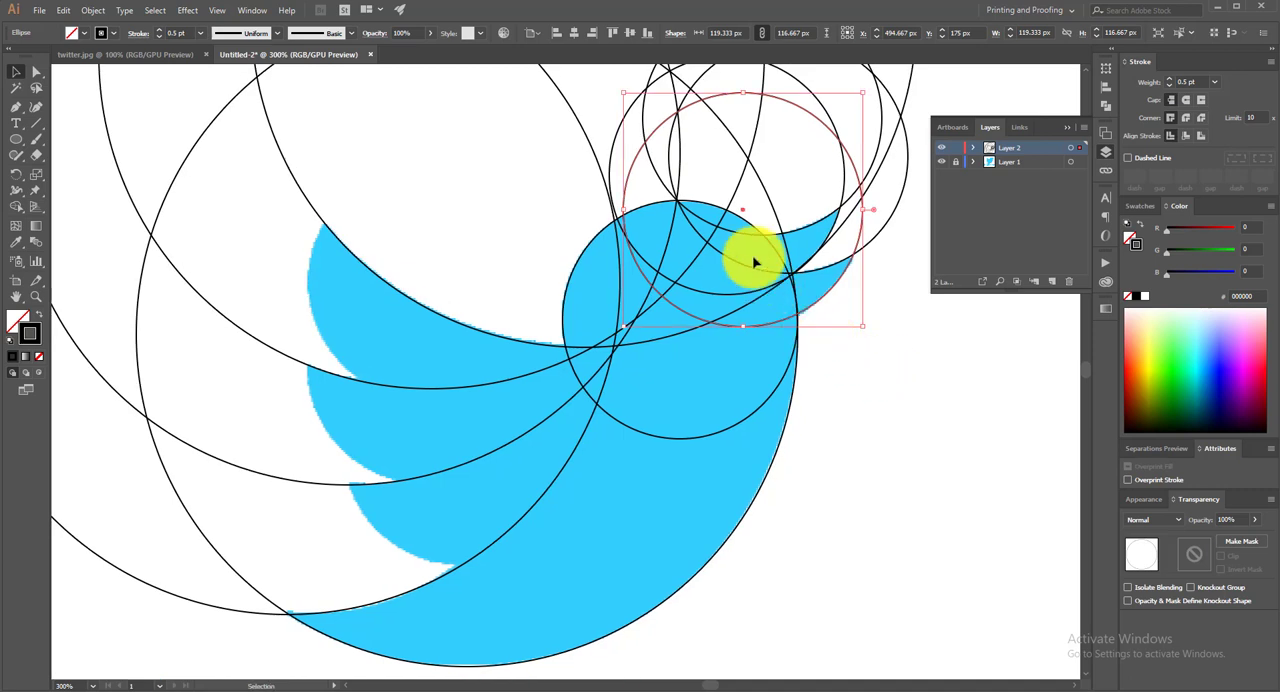
pyautogui.moveTo(745, 213); pyautogui.dragTo(429, 287)
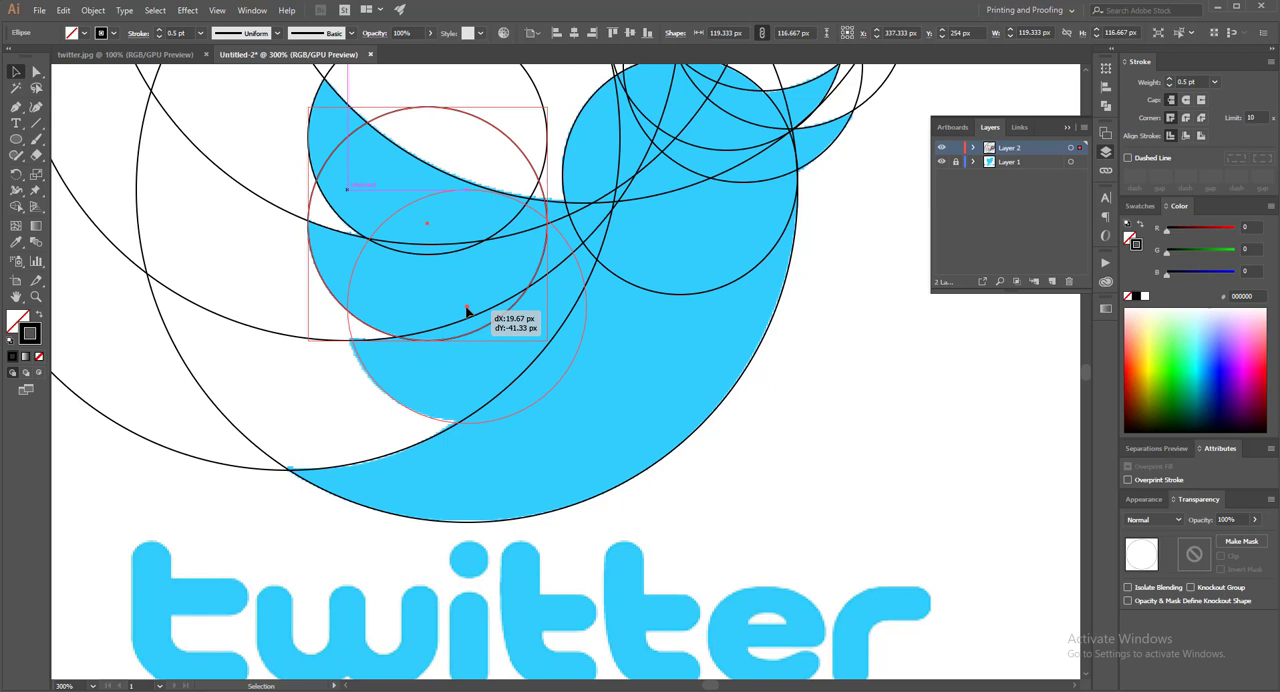
pyautogui.moveTo(466, 309); pyautogui.dragTo(460, 305)
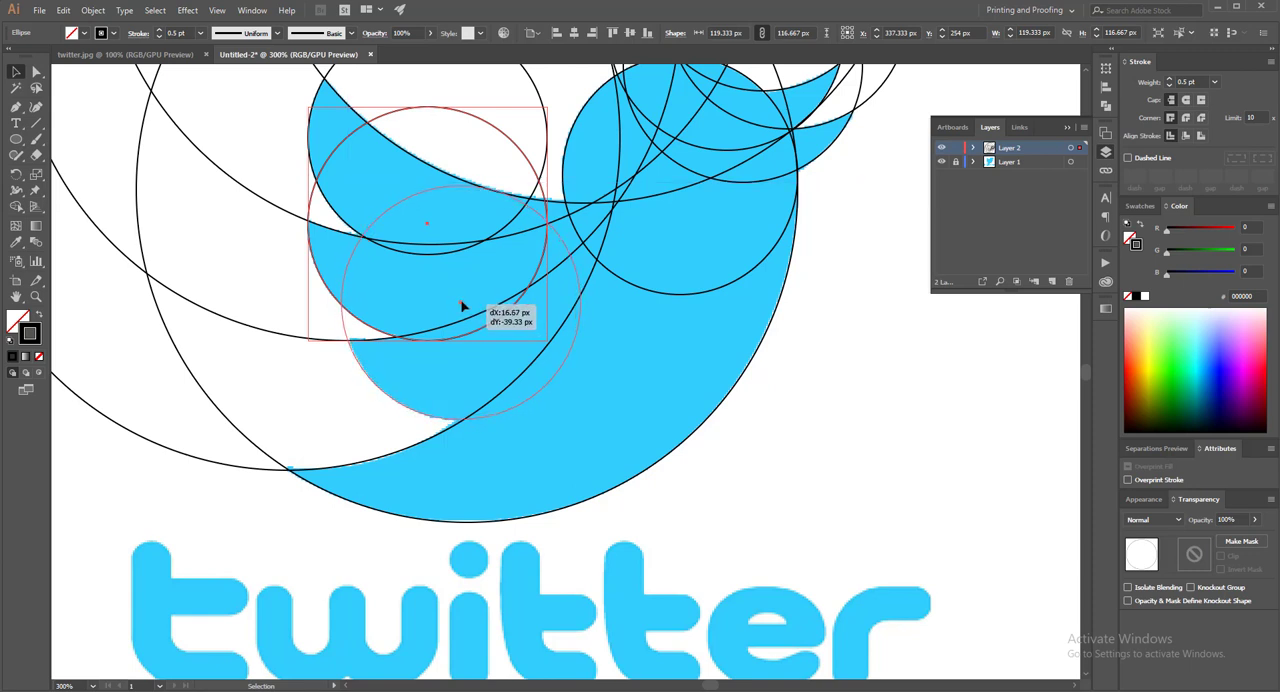
pyautogui.moveTo(461, 305); pyautogui.dragTo(461, 304)
pyautogui.hotkey('ctrl', '-')
pyautogui.hotkey('ctrl', '-')
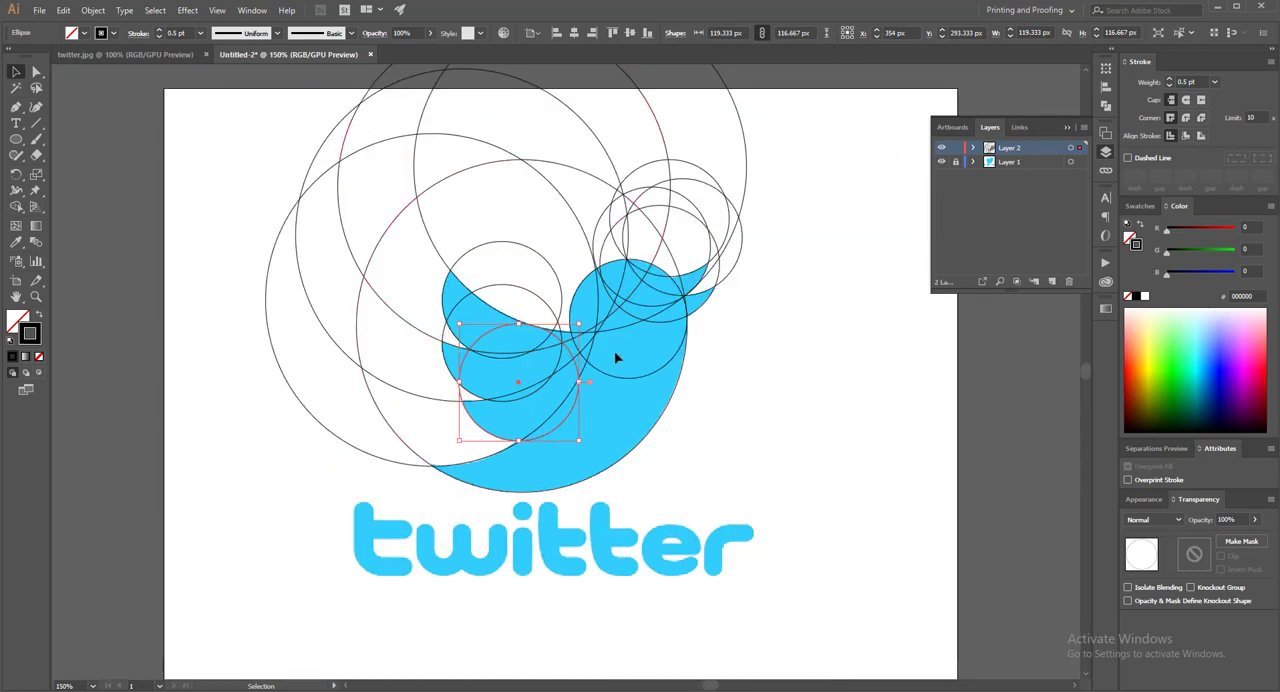
# Select all the circles and fill them with the bird's blue (32CDFD), sampled from the reference image with the Eyedropper
pyautogui.scroll(2, 616, 358)
pyautogui.moveTo(770, 77); pyautogui.dragTo(603, 259)
pyautogui.moveTo(287, 504); pyautogui.dragTo(200, 551)
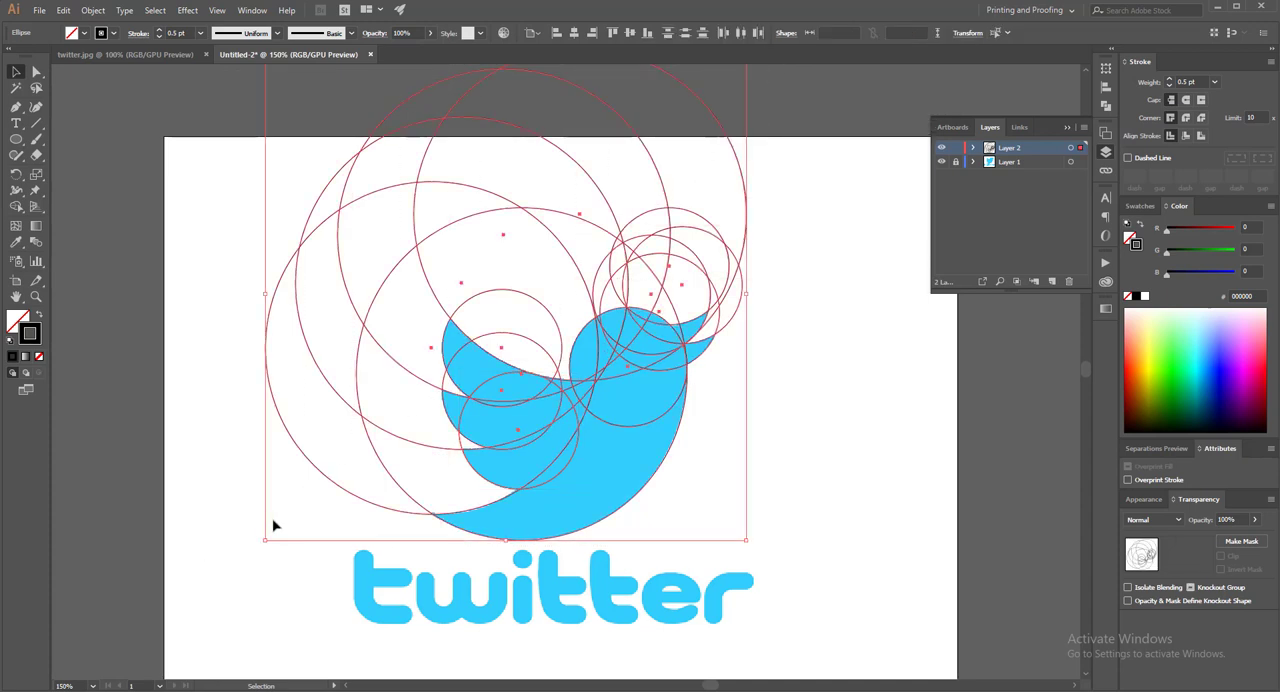
pyautogui.press('a')
pyautogui.press('v')
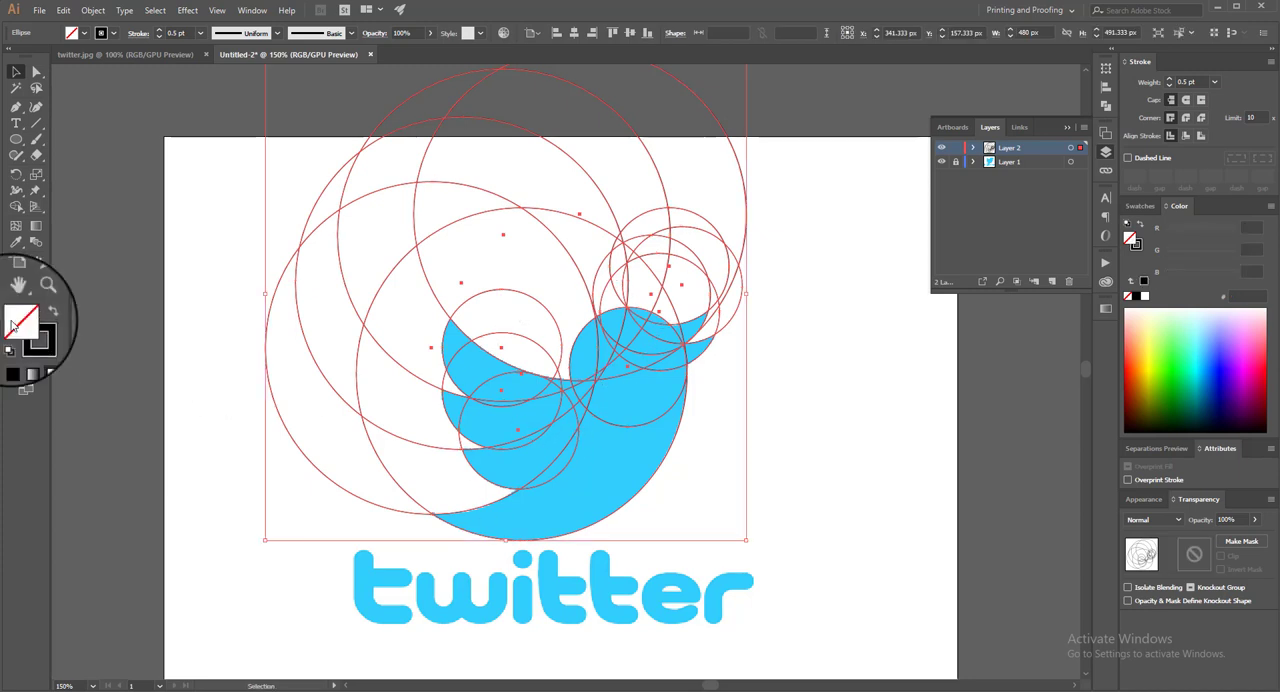
pyautogui.click(16, 242)
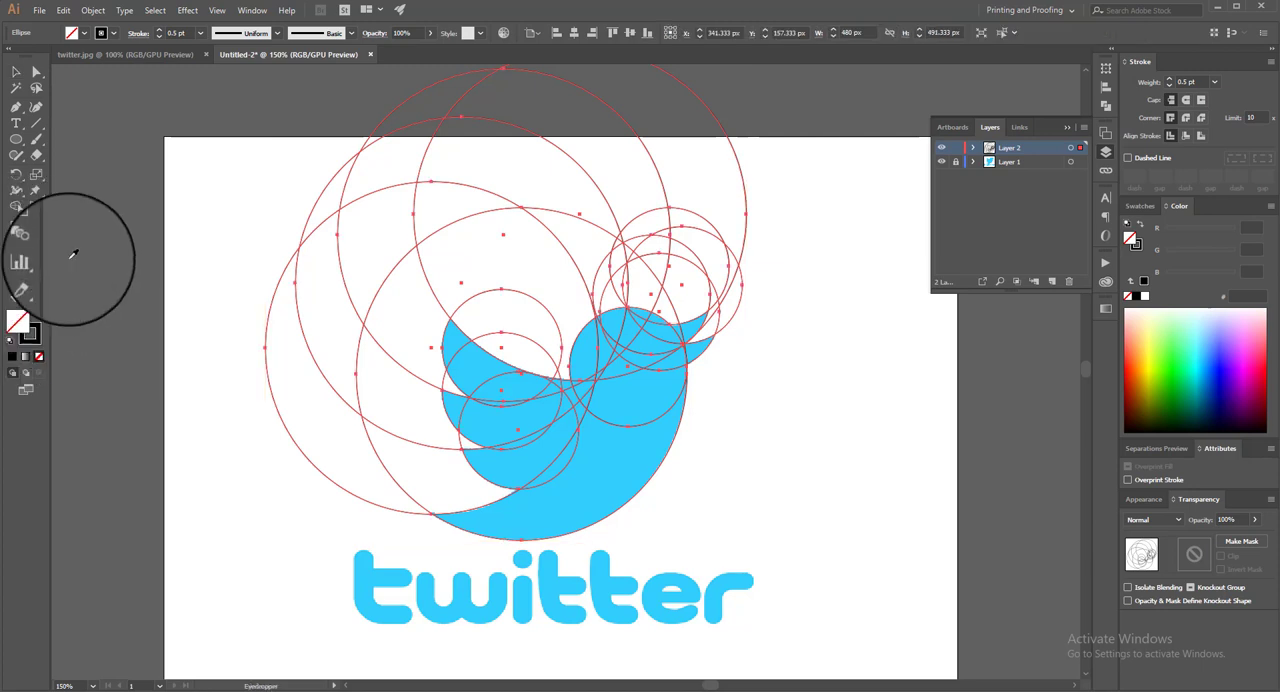
pyautogui.click(612, 443)
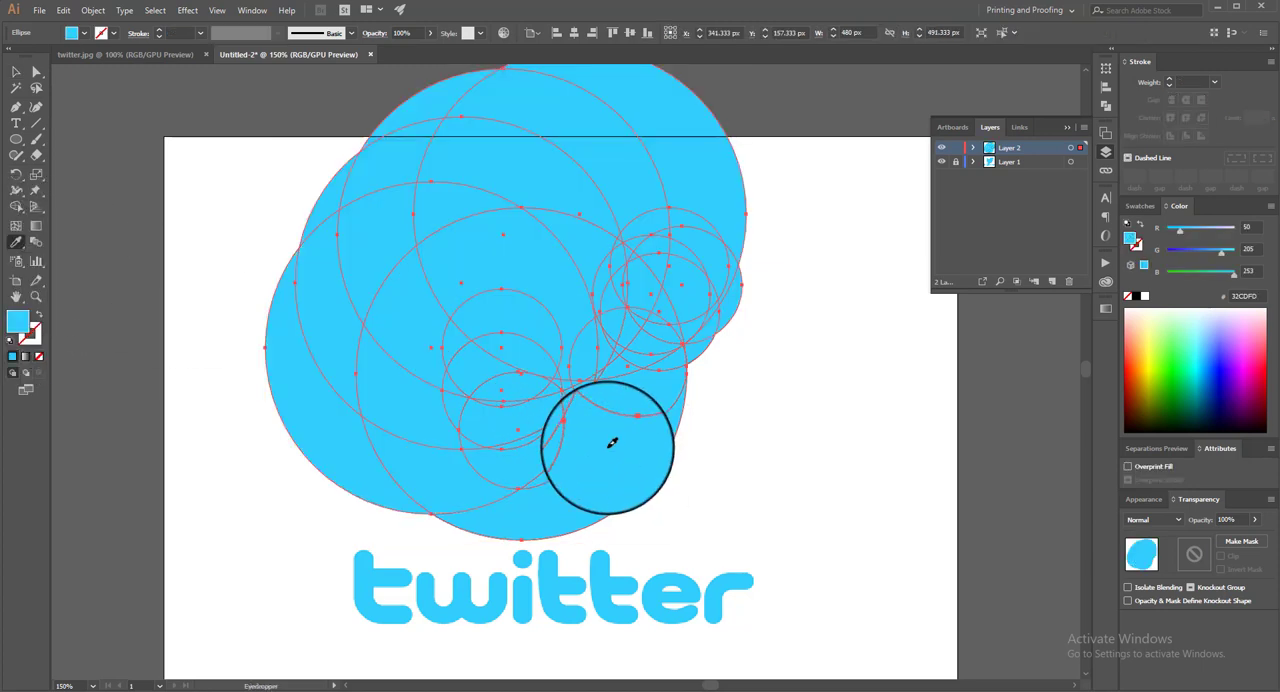
pyautogui.click(16, 72)
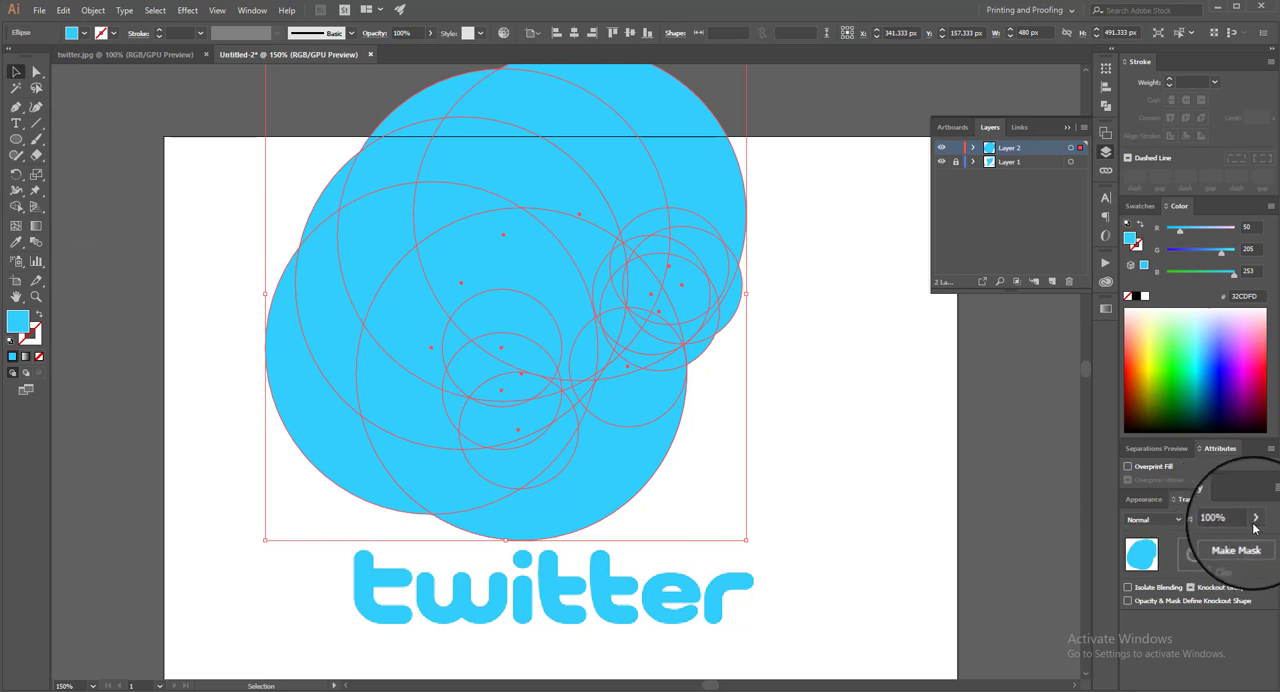
# Lower the opacity of the selected blue circles to 10%
pyautogui.click(1255, 518)
pyautogui.moveTo(1224, 536); pyautogui.dragTo(1212, 534)
pyautogui.click(1224, 519)
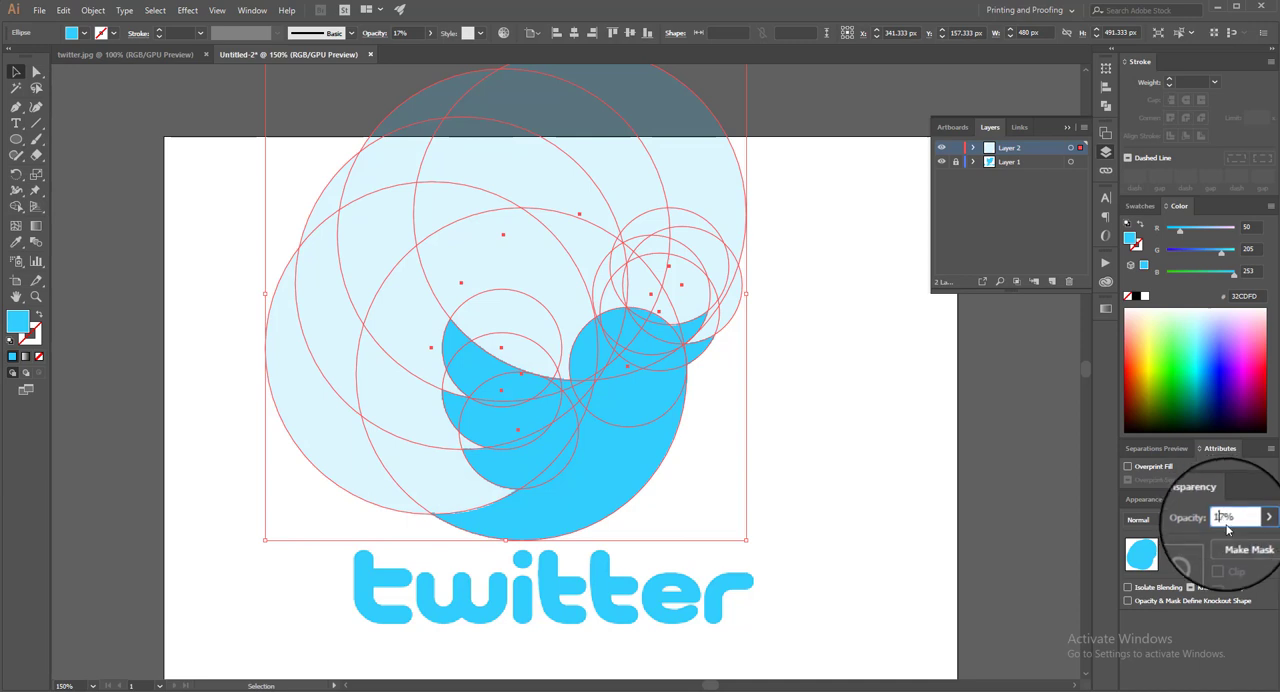
pyautogui.press('BackSpace')
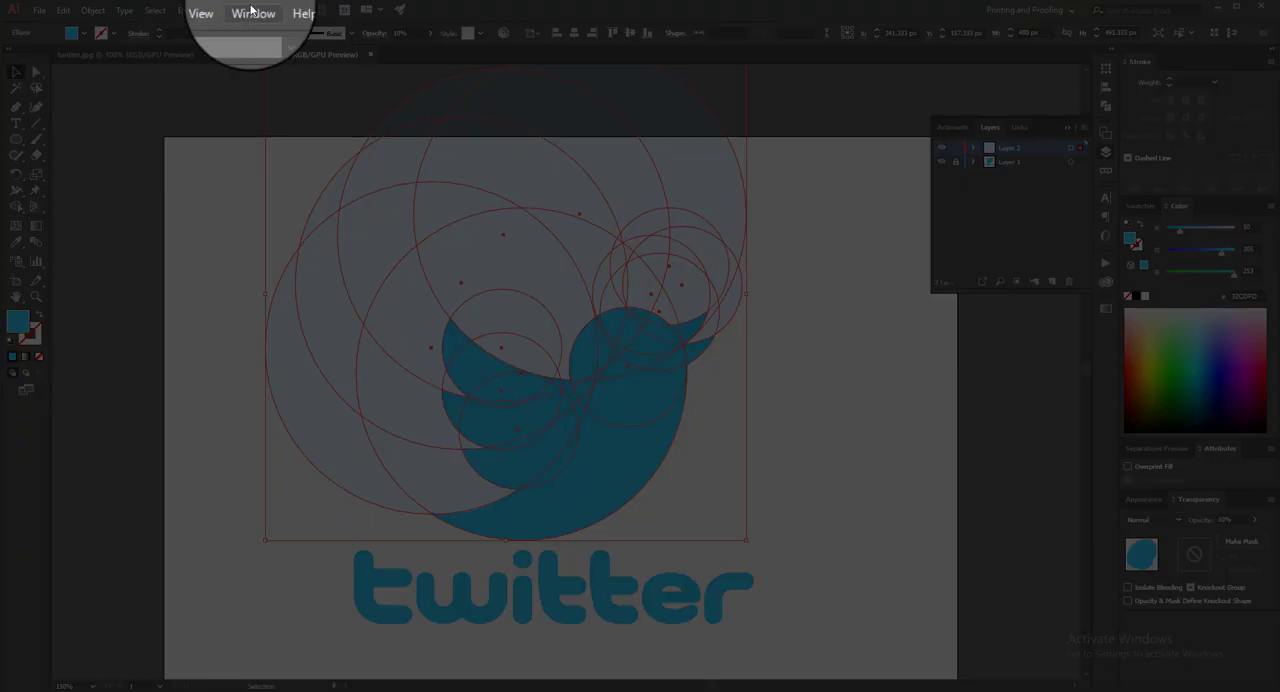
# Split the selected circles into separate pieces with the Pathfinder Divide operation
pyautogui.click(252, 10)
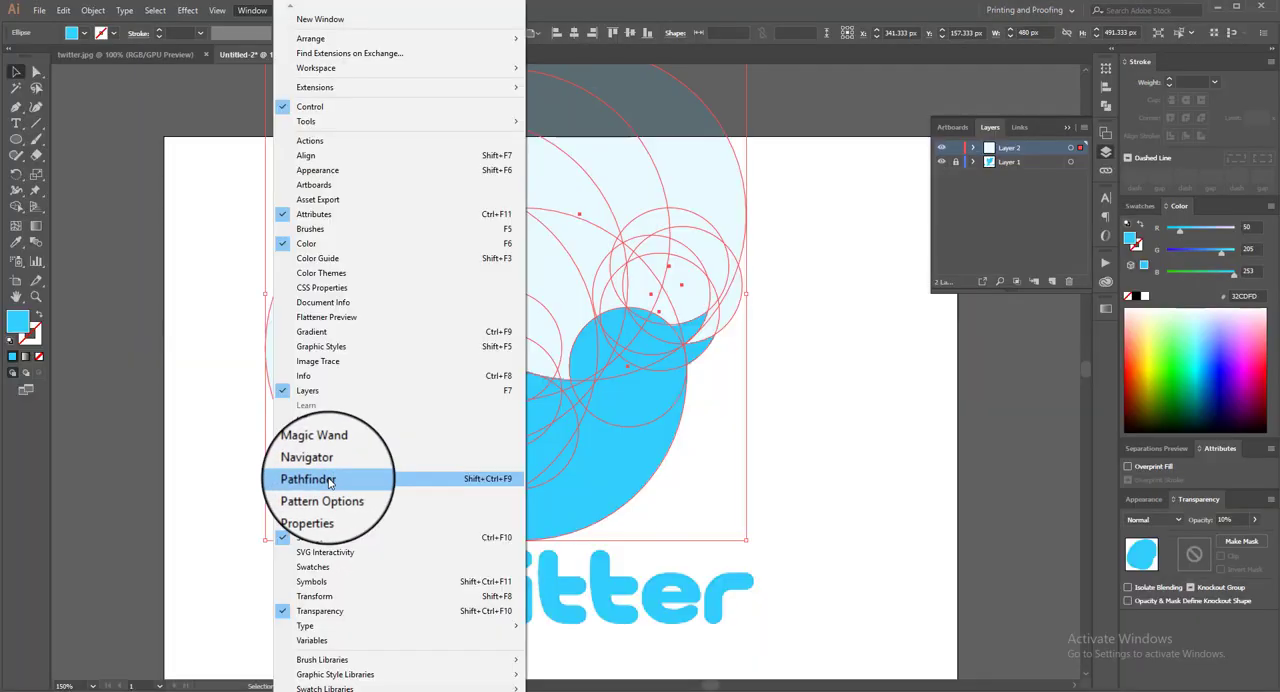
pyautogui.click(340, 480)
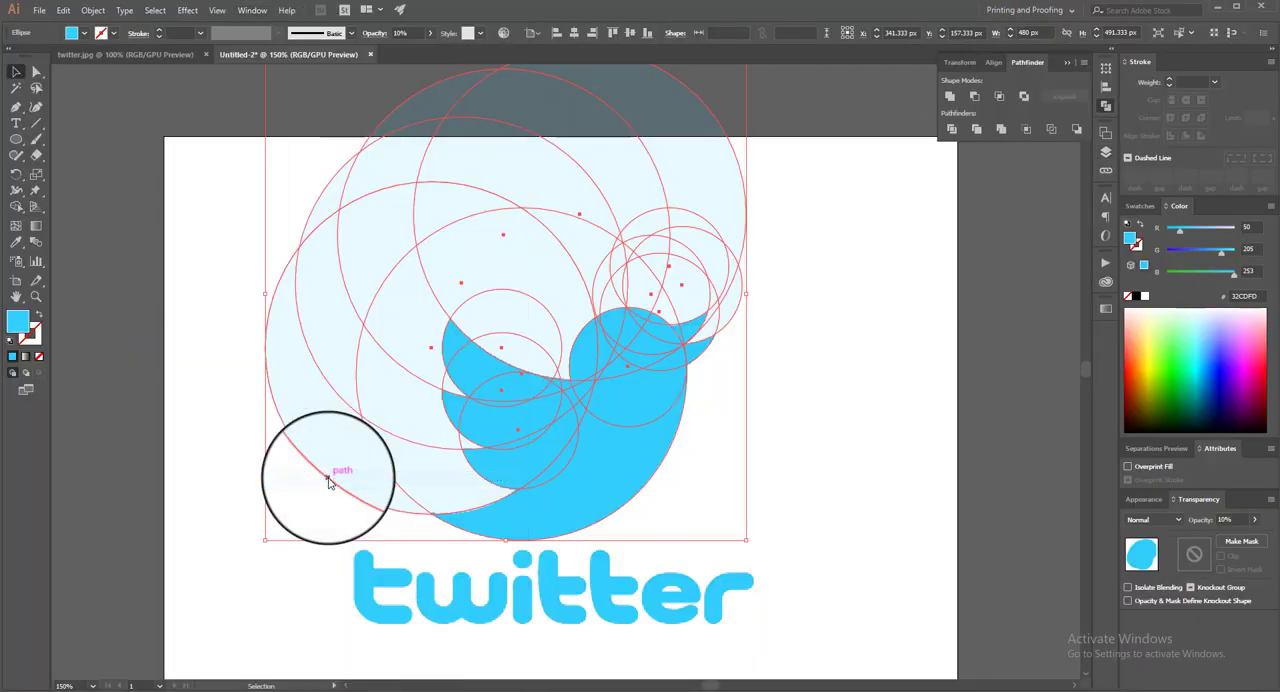
pyautogui.click(953, 131)
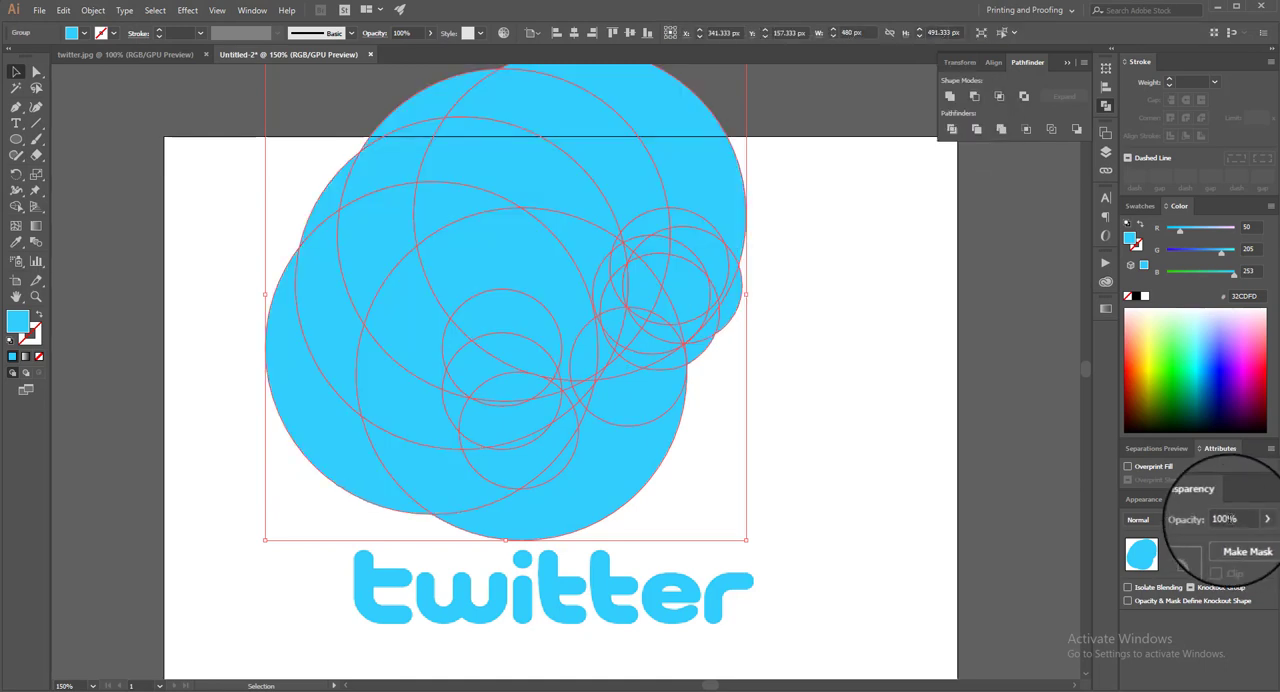
# Set the opacity of the divided circle group to 10%
pyautogui.click(1225, 518)
pyautogui.write('10')
pyautogui.press('Return')
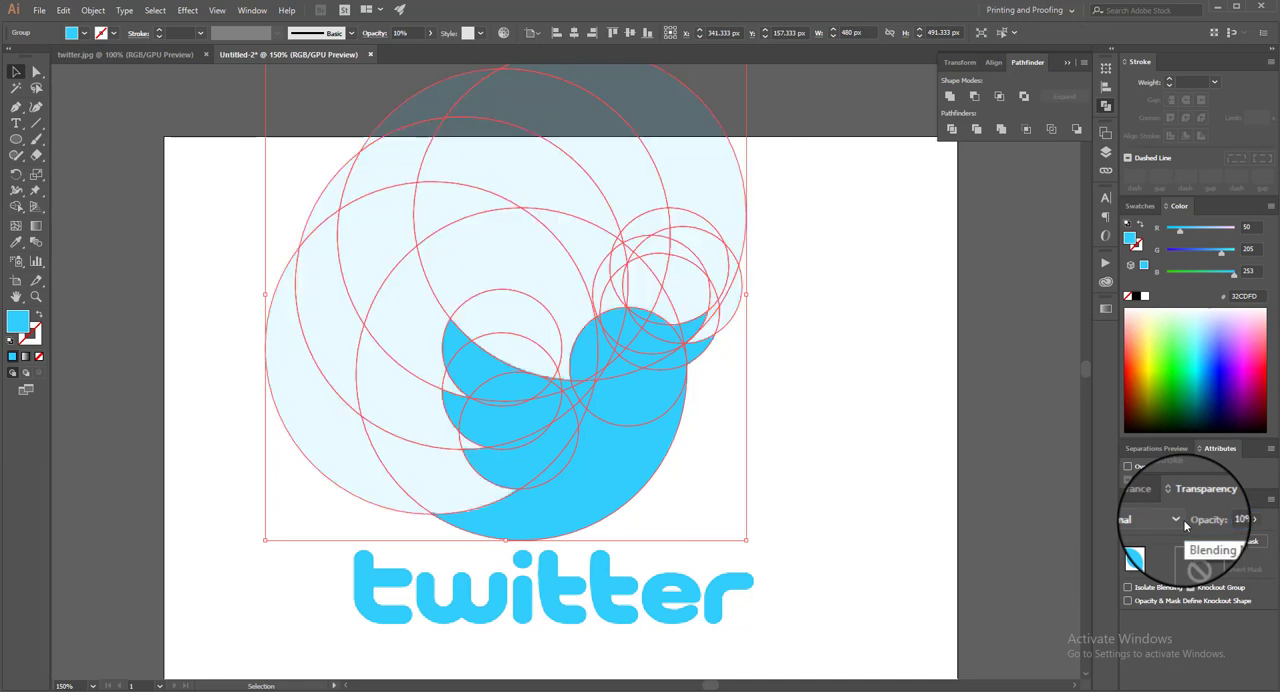
# Ungroup the divided circle group so that its pieces can be selected individually
pyautogui.click(846, 457)
pyautogui.hotkey('ctrl', '1')
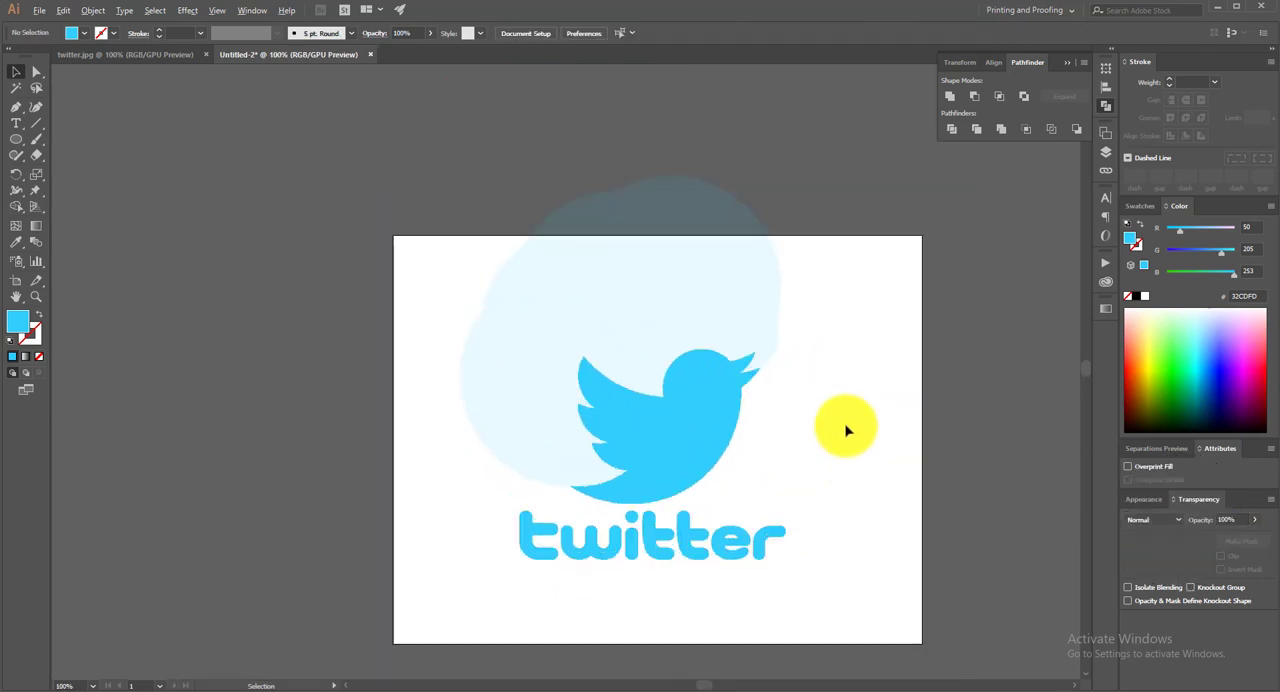
pyautogui.scroll(1, 856, 422)
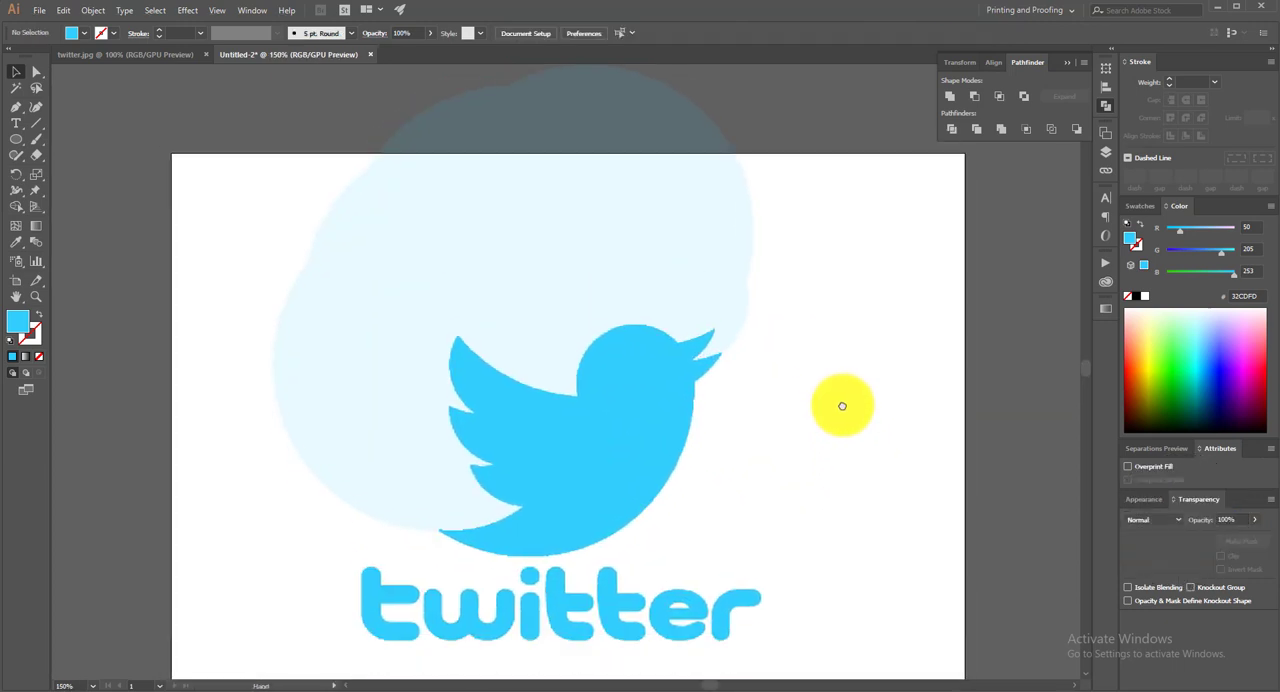
pyautogui.click(734, 207)
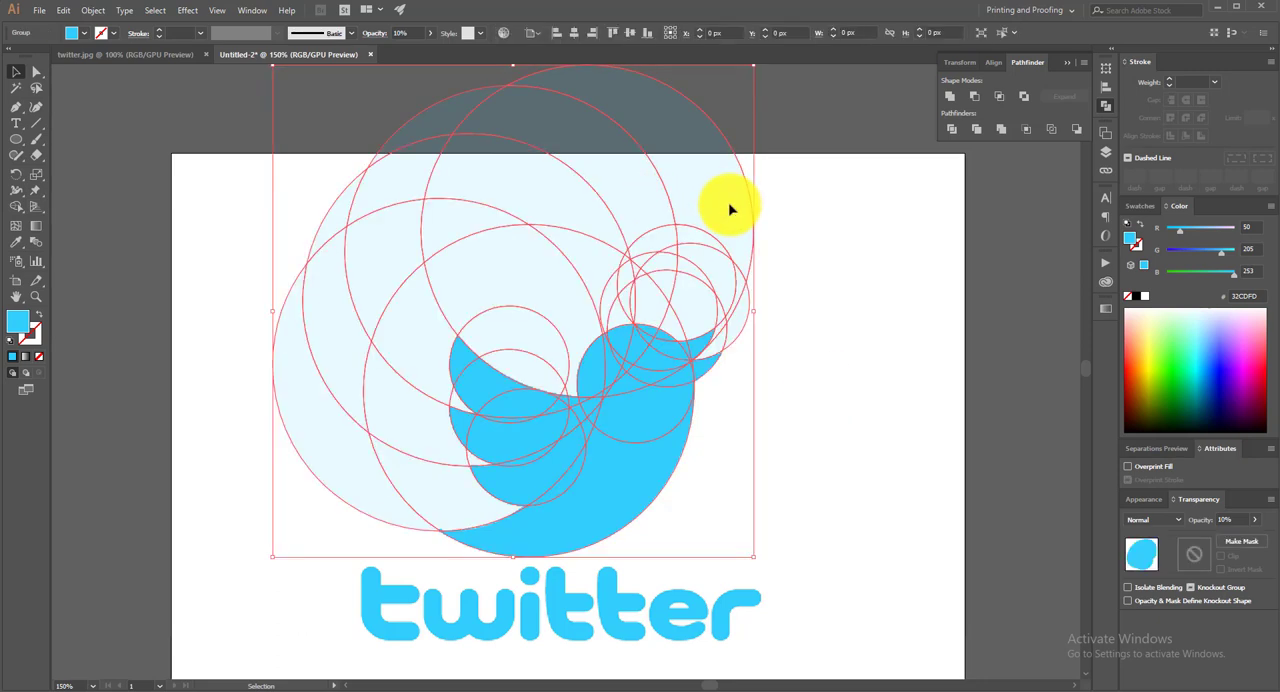
pyautogui.rightClick(641, 189)
pyautogui.click(697, 301)
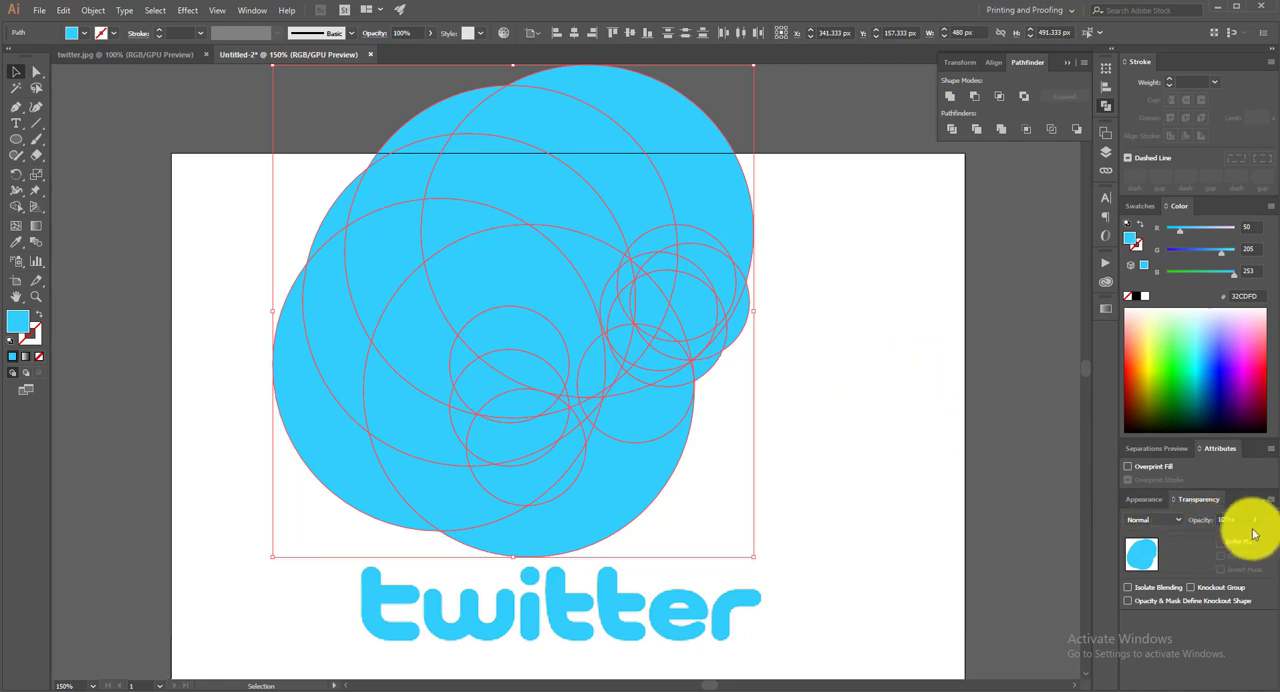
# Set the opacity of all the ungrouped circle pieces to 10% and deselect them
pyautogui.moveTo(1230, 521); pyautogui.dragTo(1201, 525)
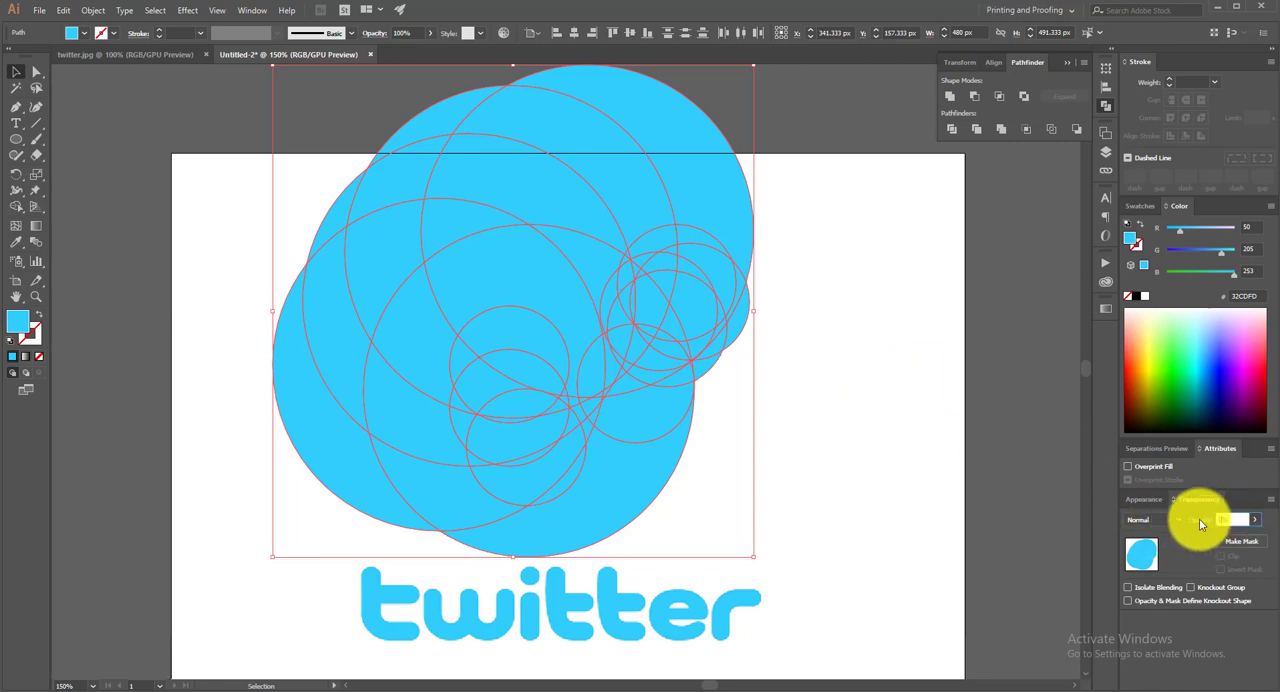
pyautogui.write('10')
pyautogui.press('Return')
pyautogui.click(843, 423)
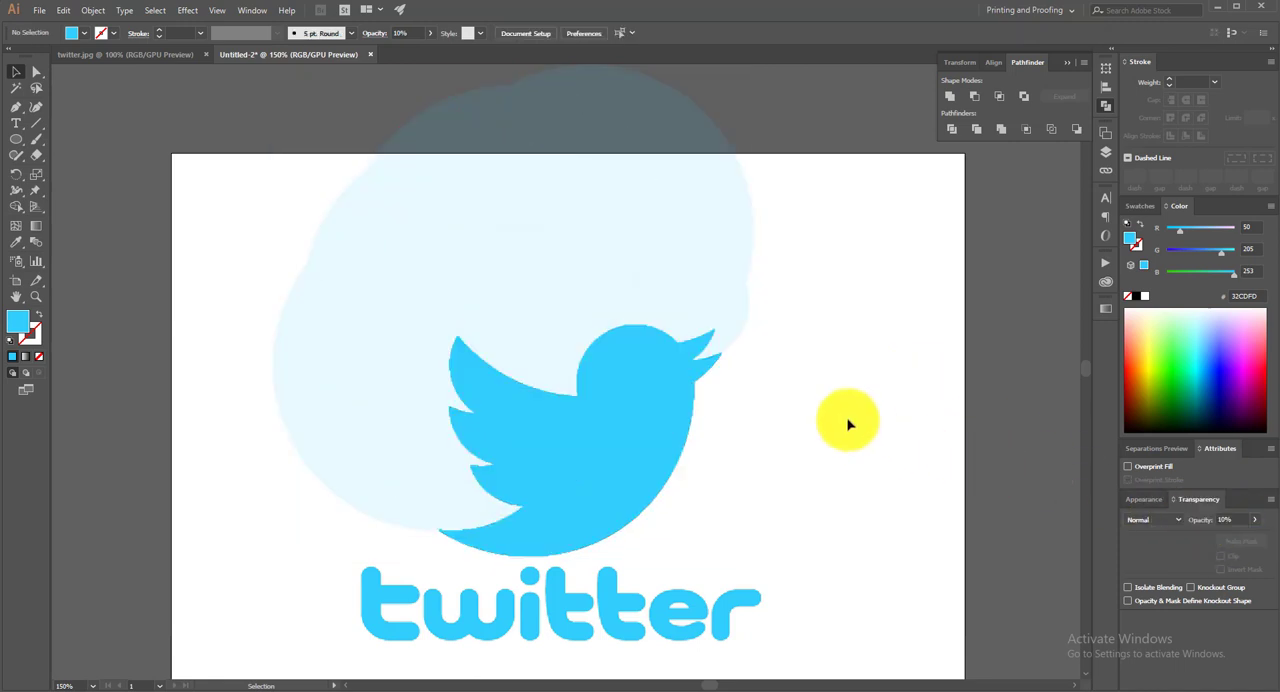
pyautogui.scroll(1, 843, 423)
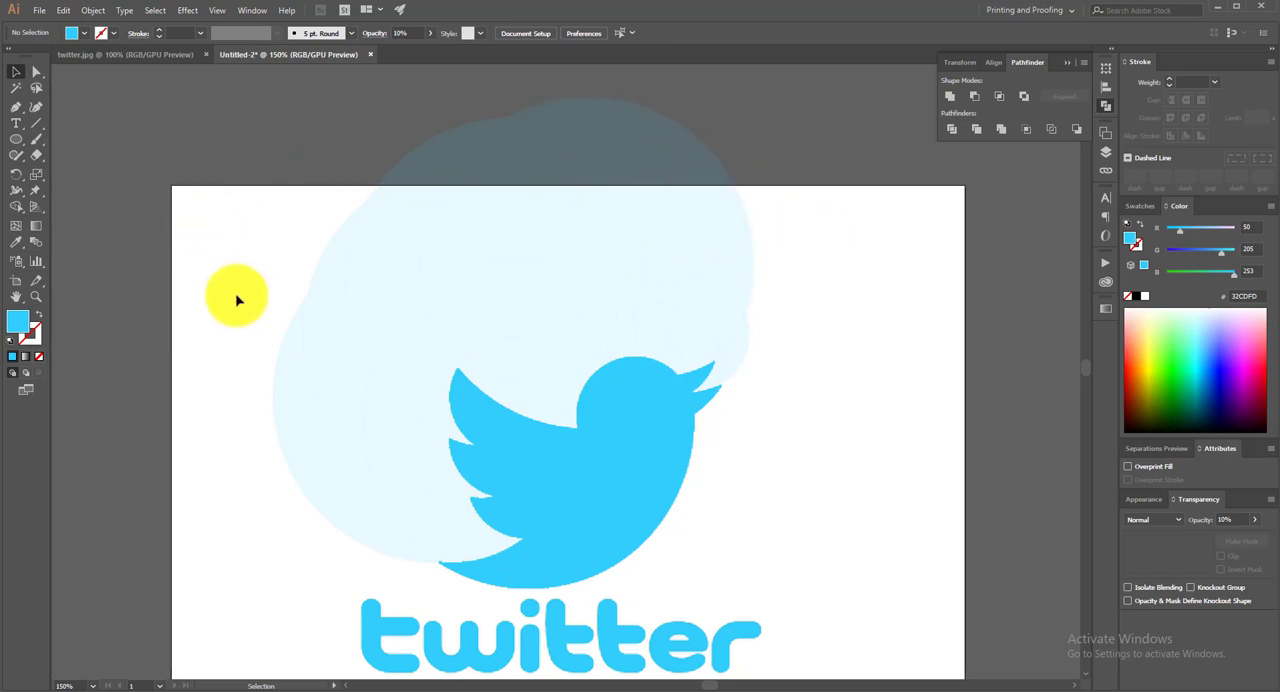
# Delete the large surplus circle pieces at the top of the cluster, high above the bird
pyautogui.click(668, 174)
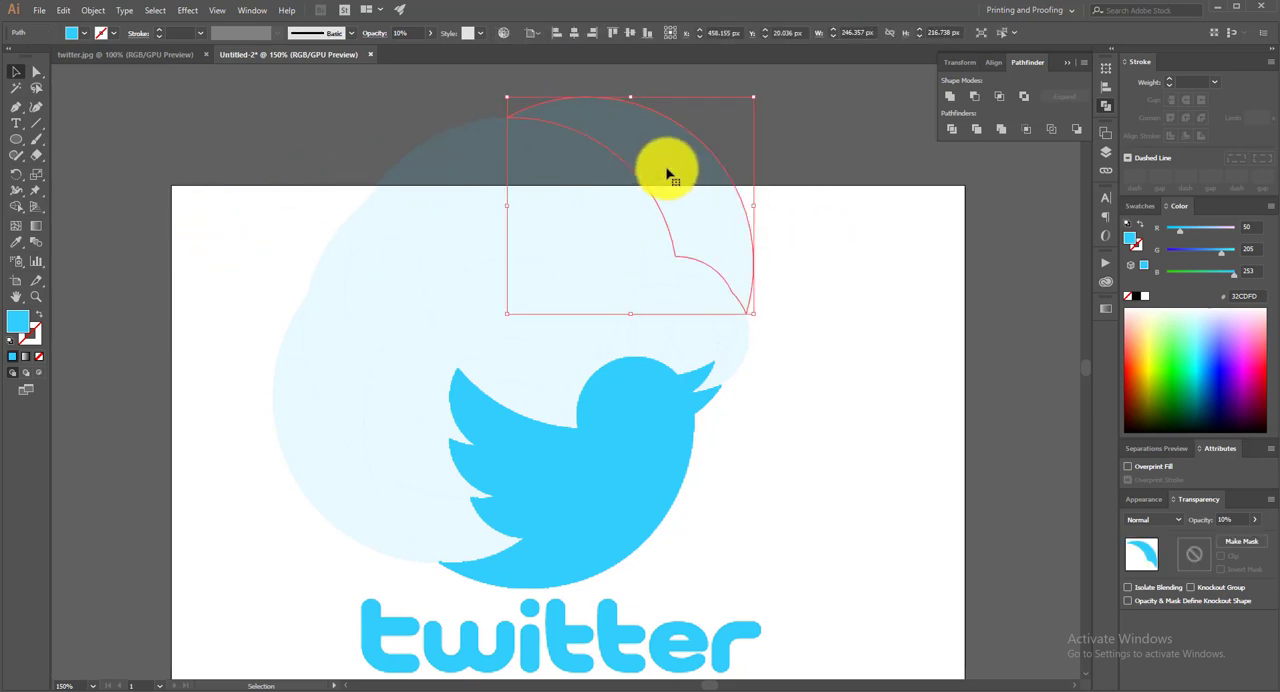
pyautogui.press('Delete')
pyautogui.click(617, 195)
pyautogui.press('Delete')
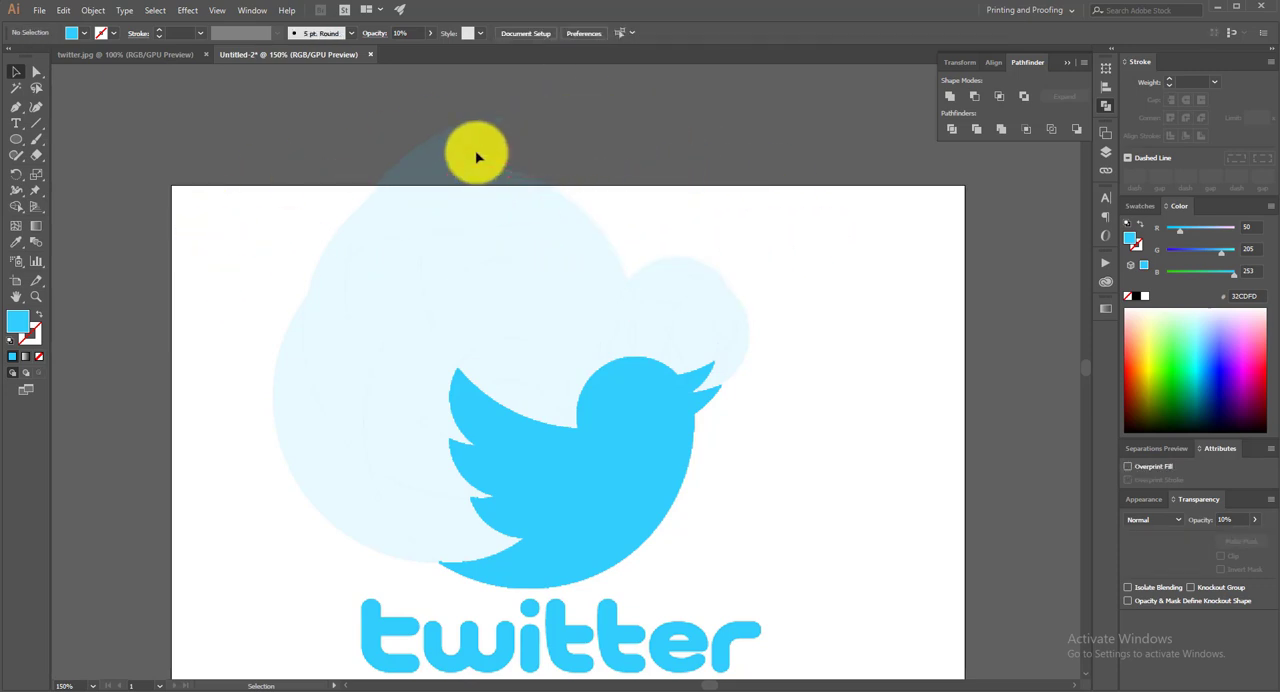
pyautogui.click(477, 157)
pyautogui.press('Delete')
pyautogui.click(466, 186)
pyautogui.press('Delete')
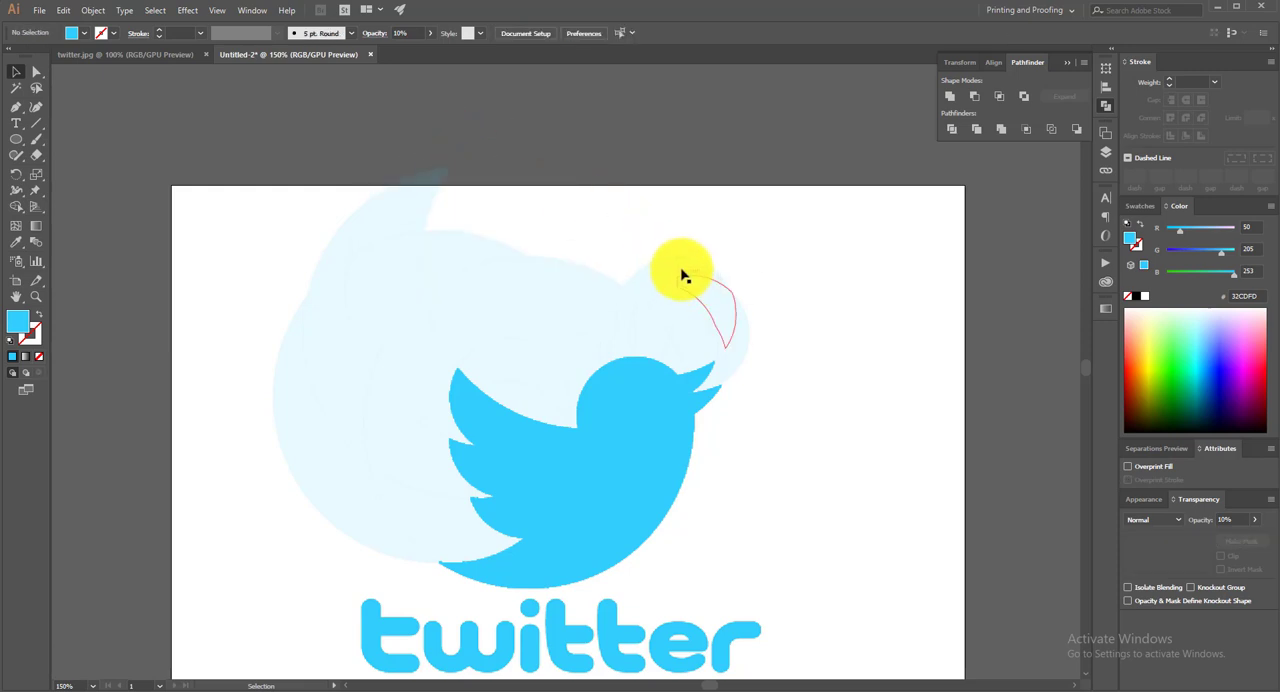
# Delete the surplus pieces of the small circles around the tip of the bird's beak
pyautogui.click(690, 278)
pyautogui.press('Delete')
pyautogui.click(714, 294)
pyautogui.press('Delete')
pyautogui.click(748, 350)
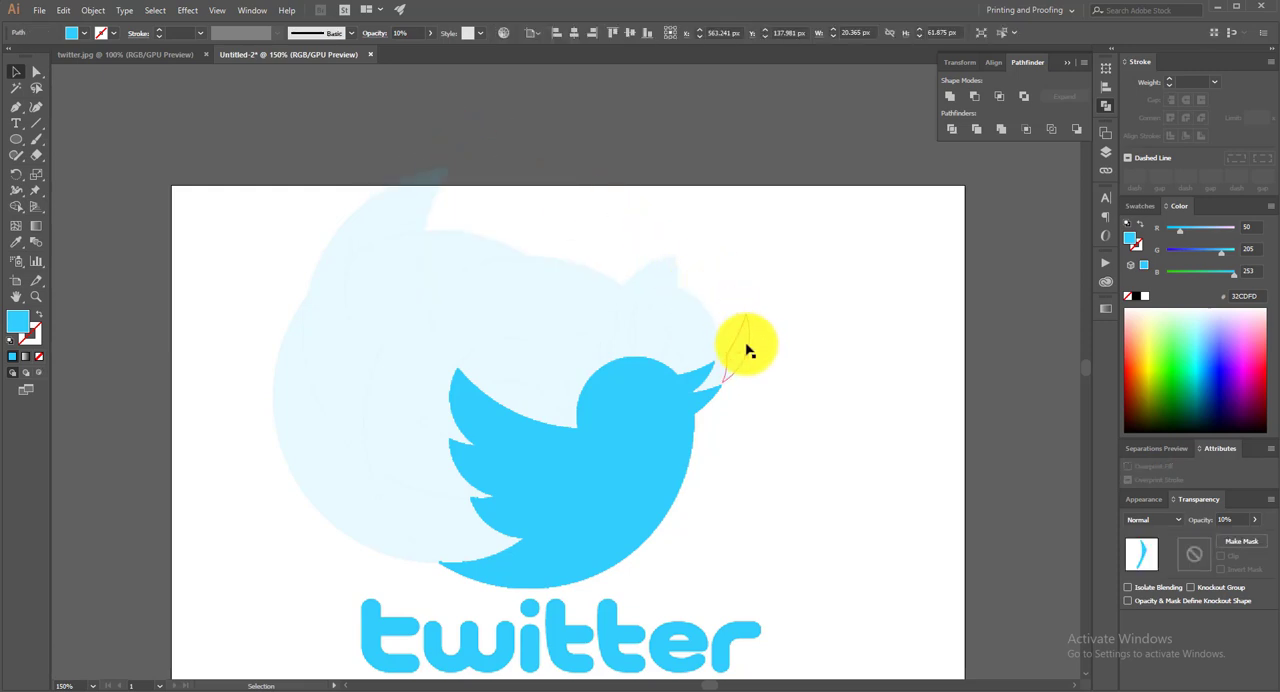
pyautogui.press('Delete')
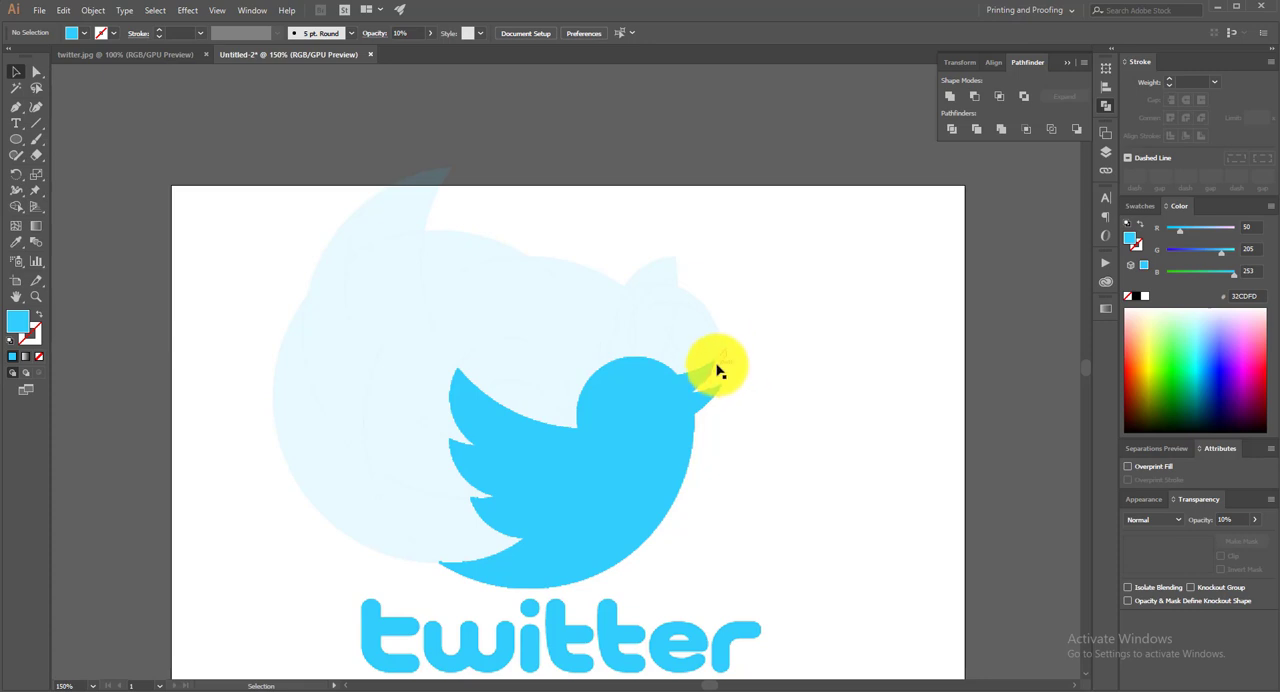
pyautogui.scroll(2, 783, 353)
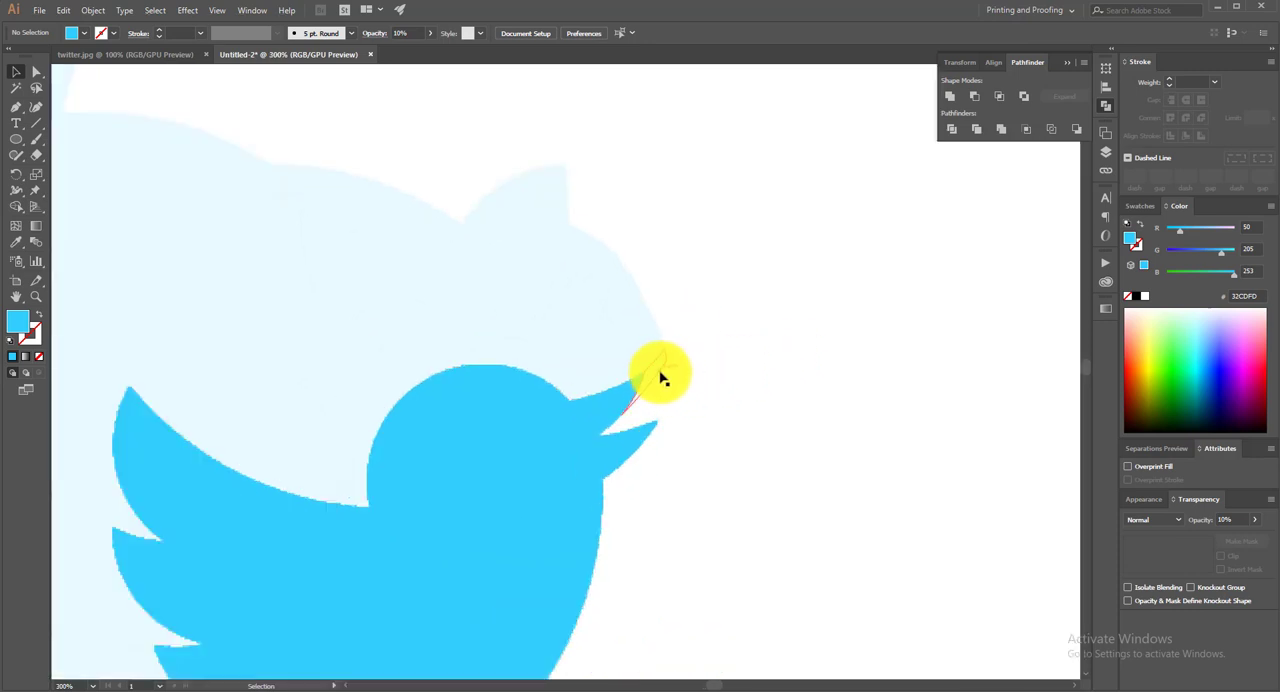
pyautogui.moveTo(660, 377); pyautogui.dragTo(616, 262)
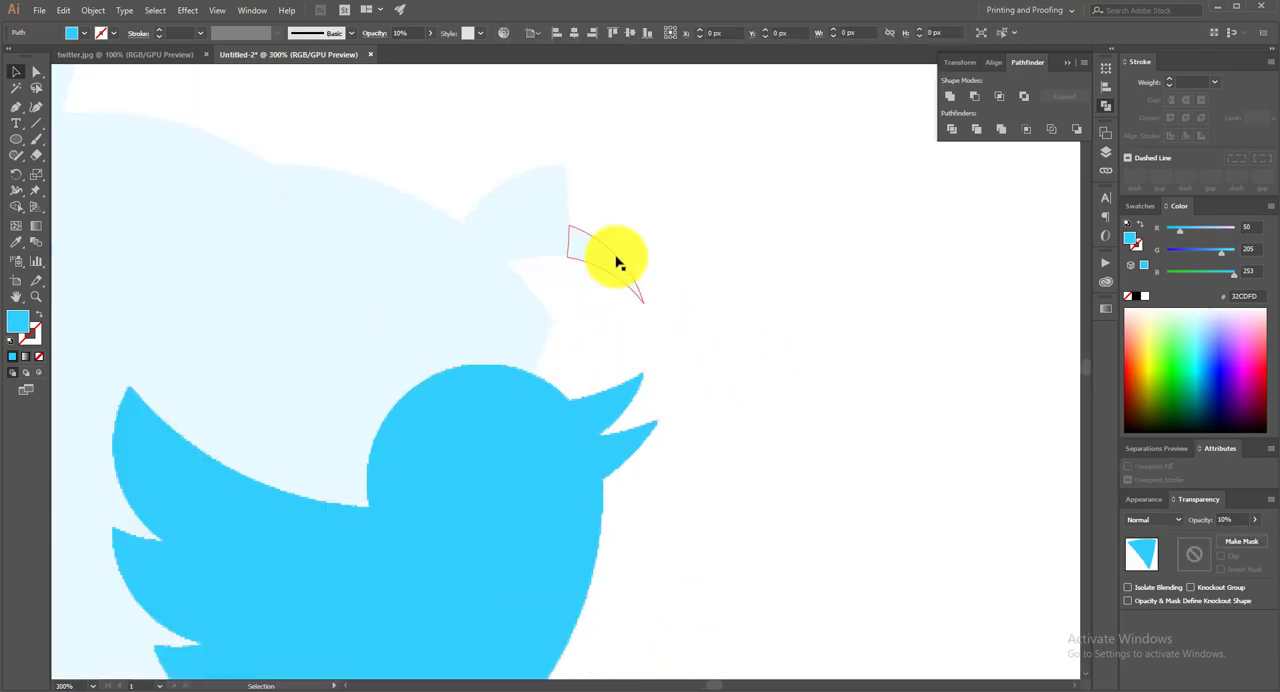
# Delete the surplus circle pieces directly above the bird's head and beak
pyautogui.click(616, 260)
pyautogui.press('Delete')
pyautogui.click(538, 207)
pyautogui.press('Delete')
pyautogui.click(548, 234)
pyautogui.press('Delete')
pyautogui.click(520, 295)
pyautogui.press('Delete')
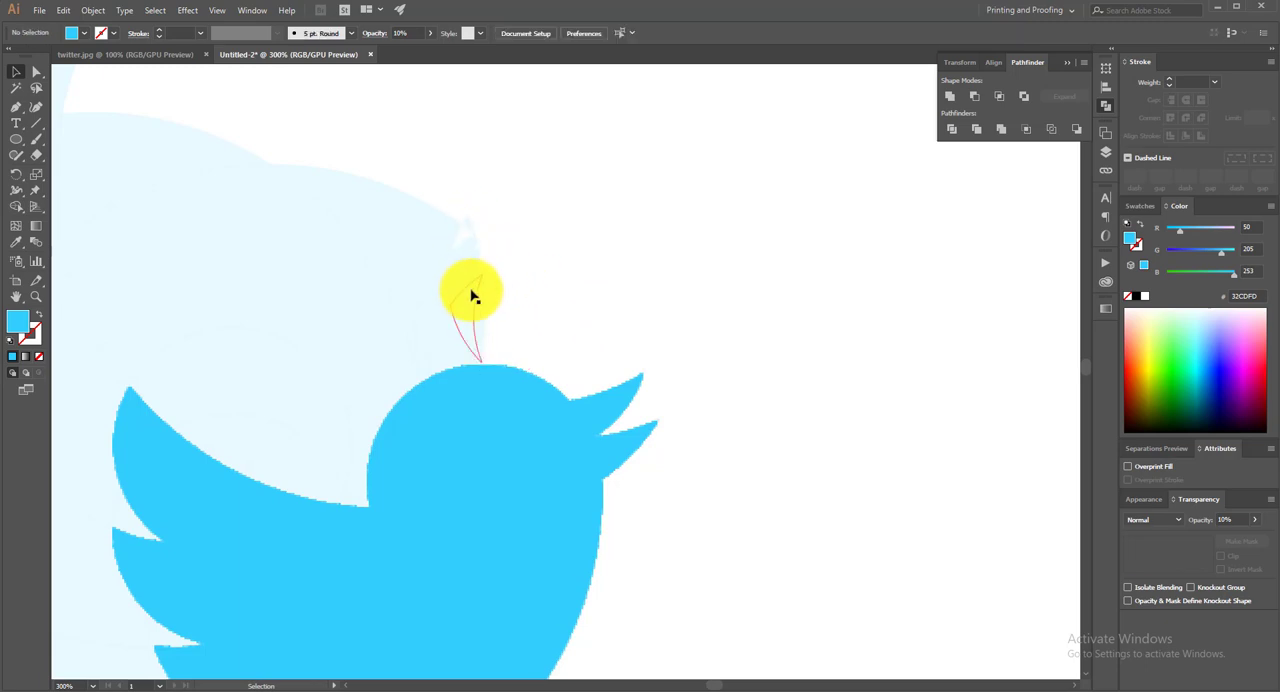
pyautogui.click(443, 266)
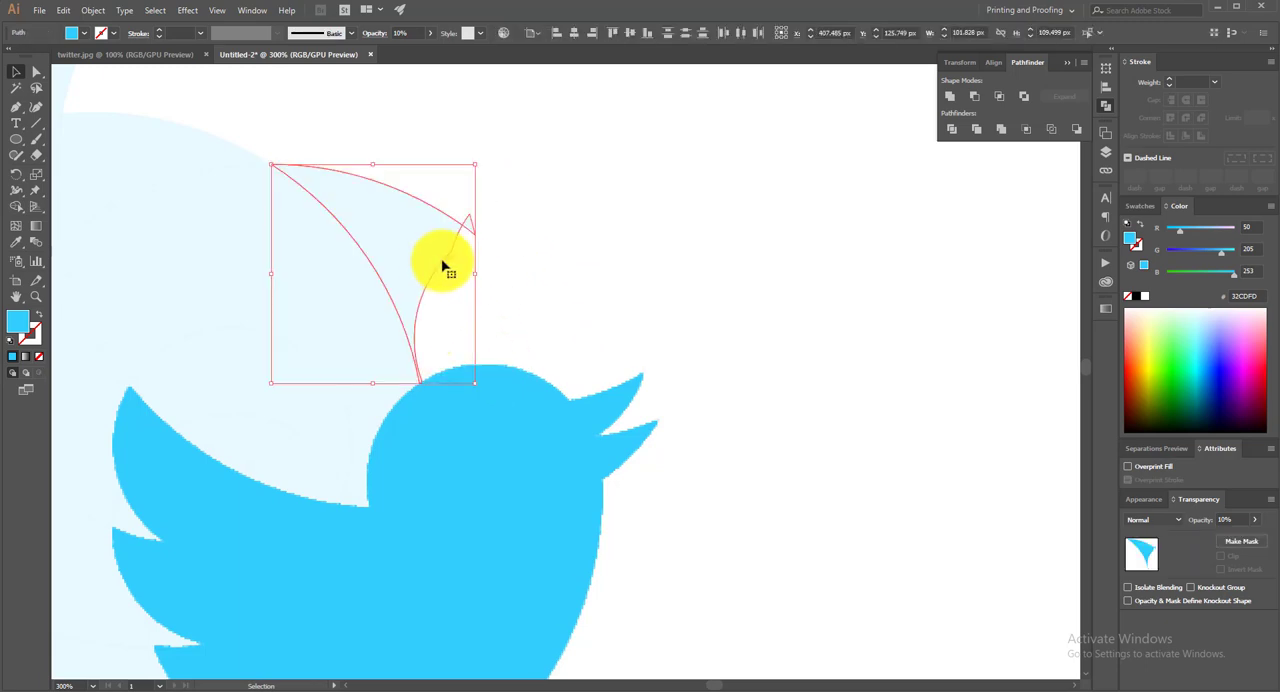
pyautogui.press('Delete')
# Delete the surplus circle pieces between the bird's head and its raised wing
pyautogui.moveTo(476, 283); pyautogui.dragTo(844, 267)
pyautogui.click(706, 267)
pyautogui.press('Delete')
pyautogui.click(627, 340)
pyautogui.press('Delete')
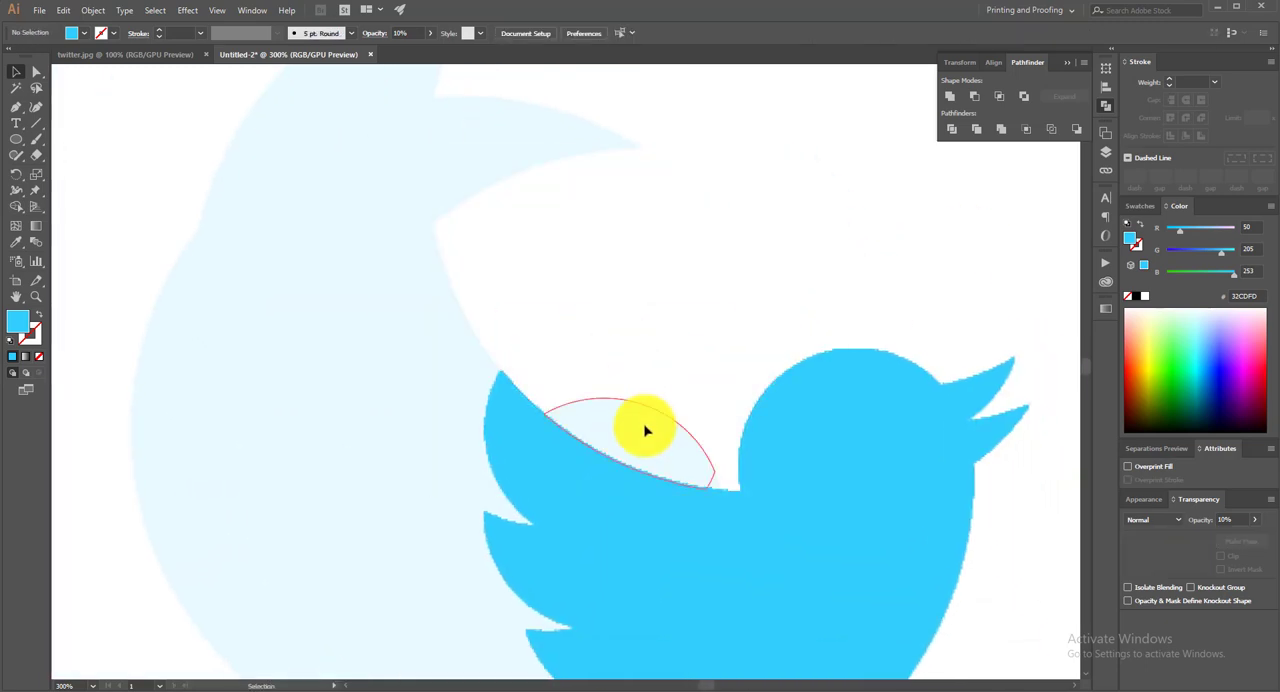
pyautogui.click(644, 430)
pyautogui.press('Delete')
pyautogui.click(491, 163)
pyautogui.press('Delete')
# Delete the surplus circle pieces above the raised wing and in the gap below its upper feather
pyautogui.scroll(5, 489, 170)
pyautogui.click(420, 250)
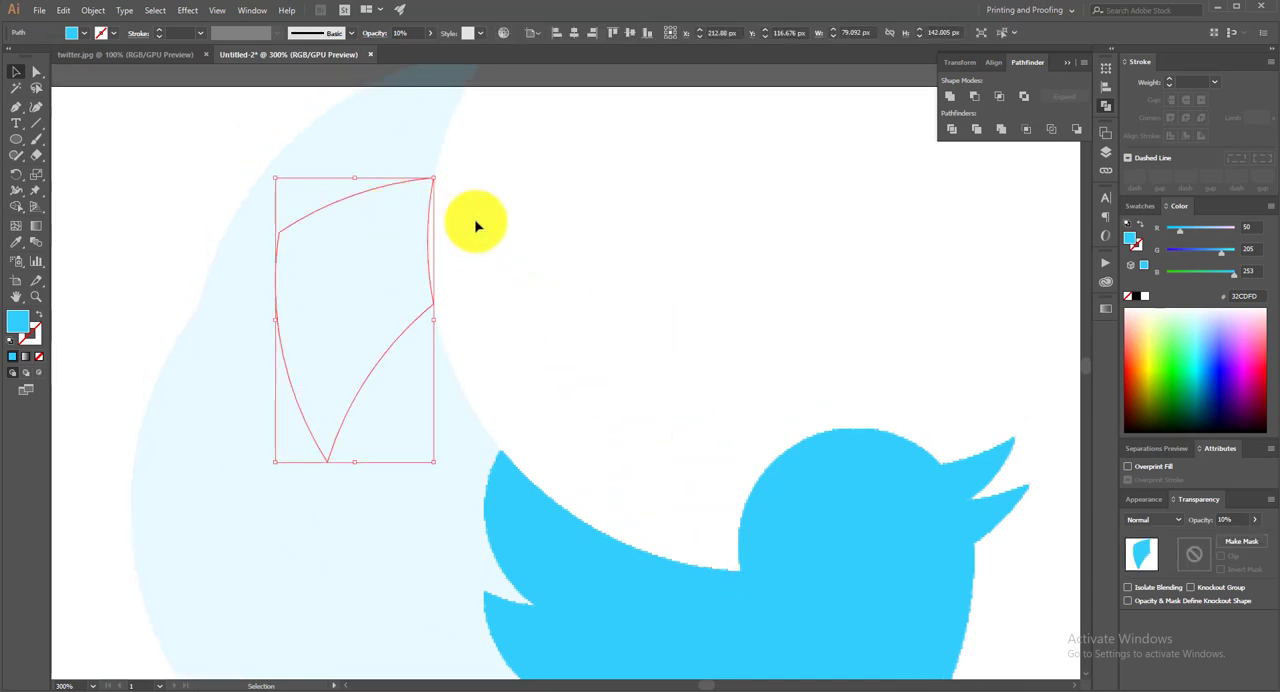
pyautogui.press('Delete')
pyautogui.click(288, 195)
pyautogui.press('Delete')
pyautogui.scroll(-4, 370, 210)
pyautogui.scroll(-4, 501, 289)
pyautogui.click(490, 443)
pyautogui.press('Delete')
# Delete the remaining surplus circle pieces behind the wing feathers and tail, leaving only the bird shape
pyautogui.click(274, 194)
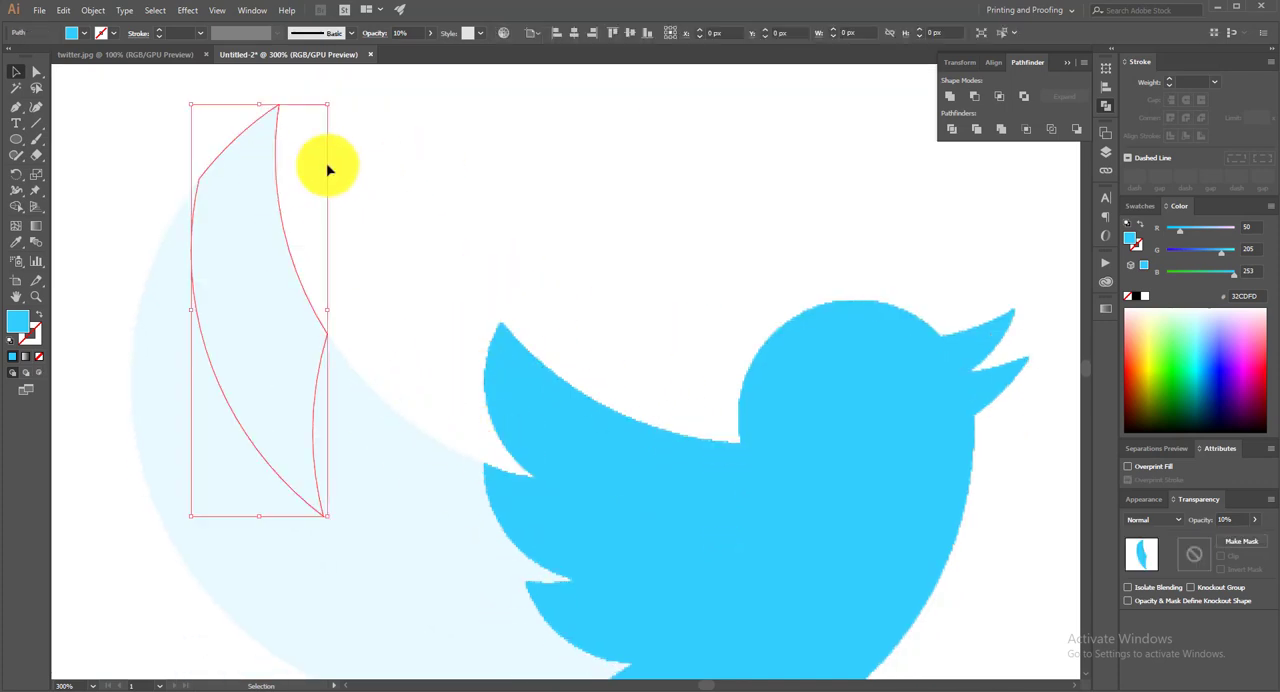
pyautogui.press('Delete')
pyautogui.click(355, 326)
pyautogui.press('Delete')
pyautogui.click(208, 242)
pyautogui.press('Delete')
pyautogui.click(567, 574)
pyautogui.press('Delete')
pyautogui.scroll(-7, 518, 477)
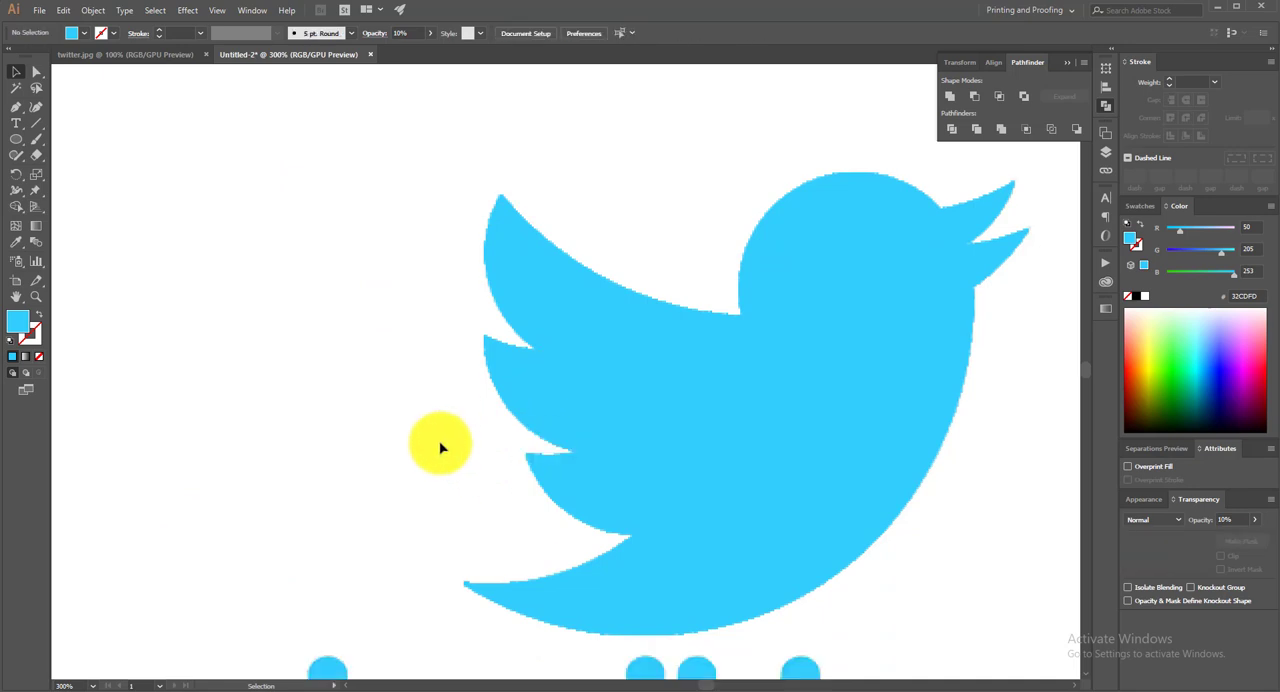
pyautogui.scroll(-3, 833, 462)
pyautogui.scroll(3, 960, 402)
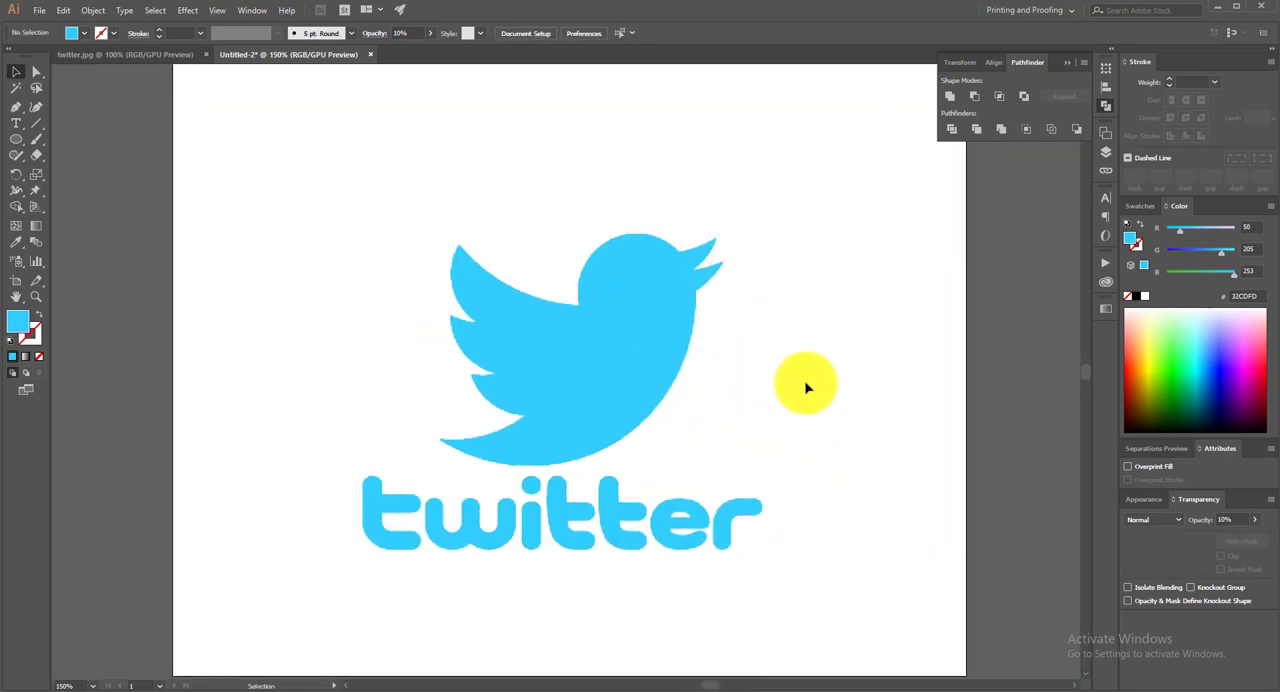
# Hide Layer 1 with the reference image and make Layer 2 the active layer
pyautogui.click(1105, 152)
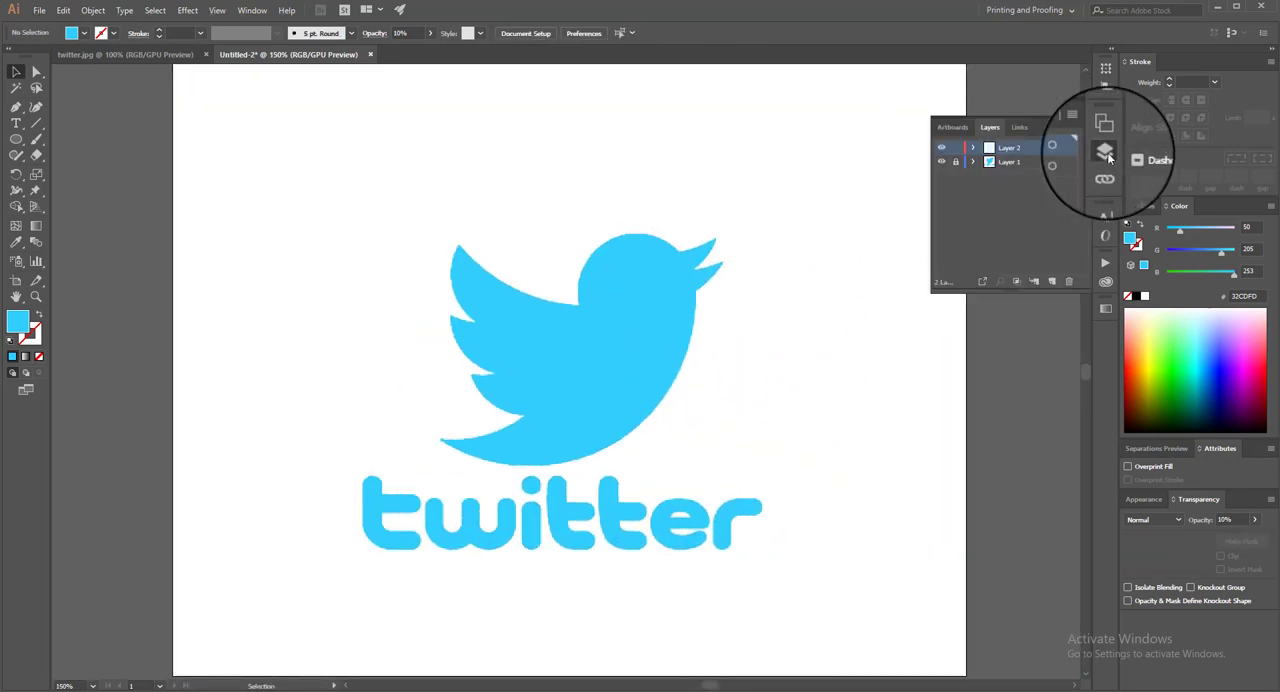
pyautogui.click(1018, 163)
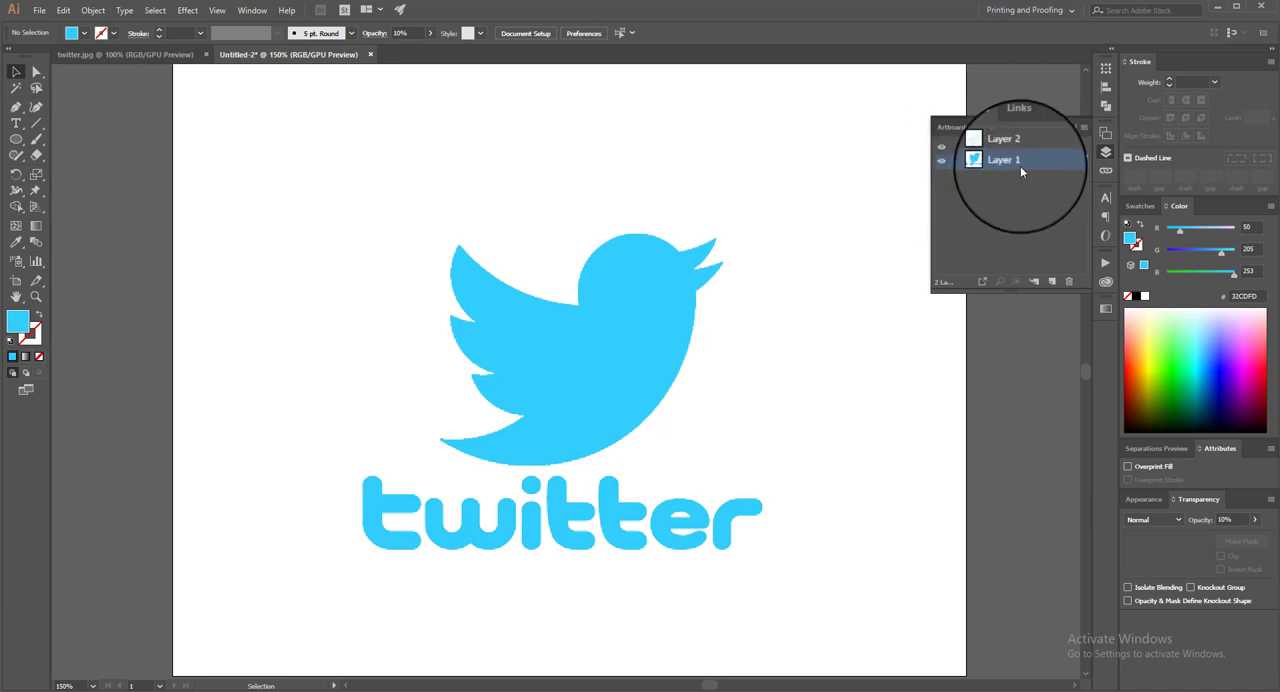
pyautogui.click(941, 166)
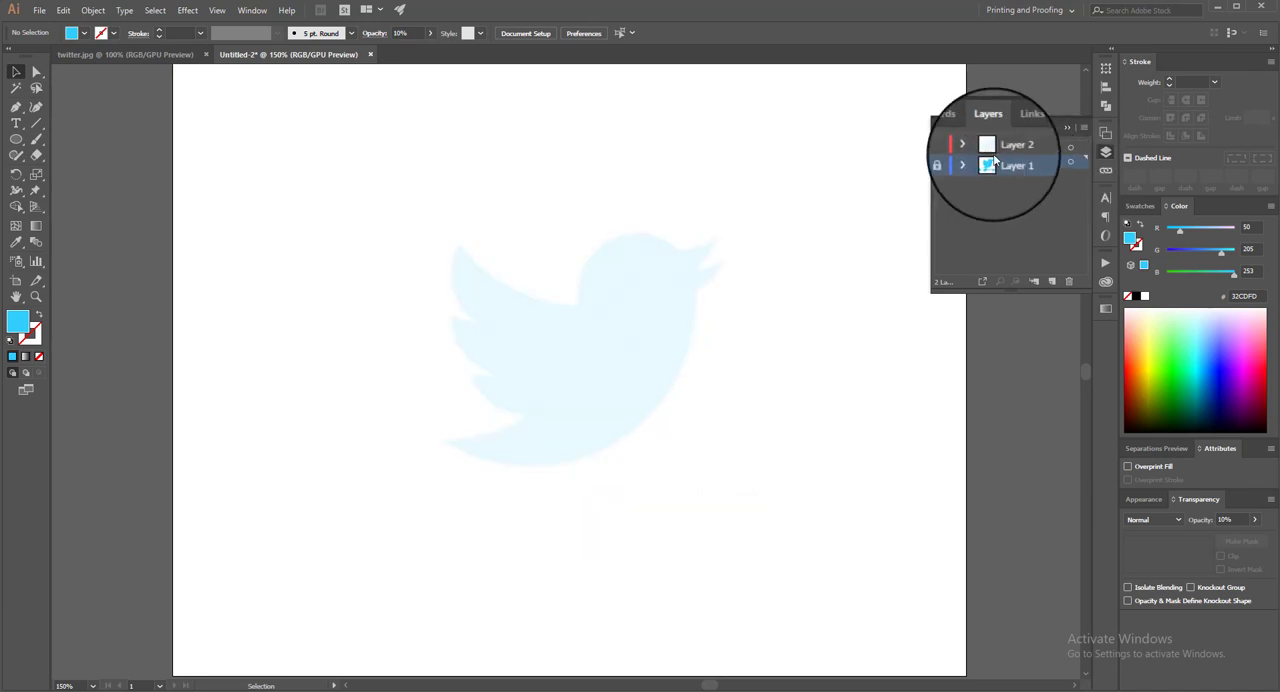
pyautogui.click(1026, 146)
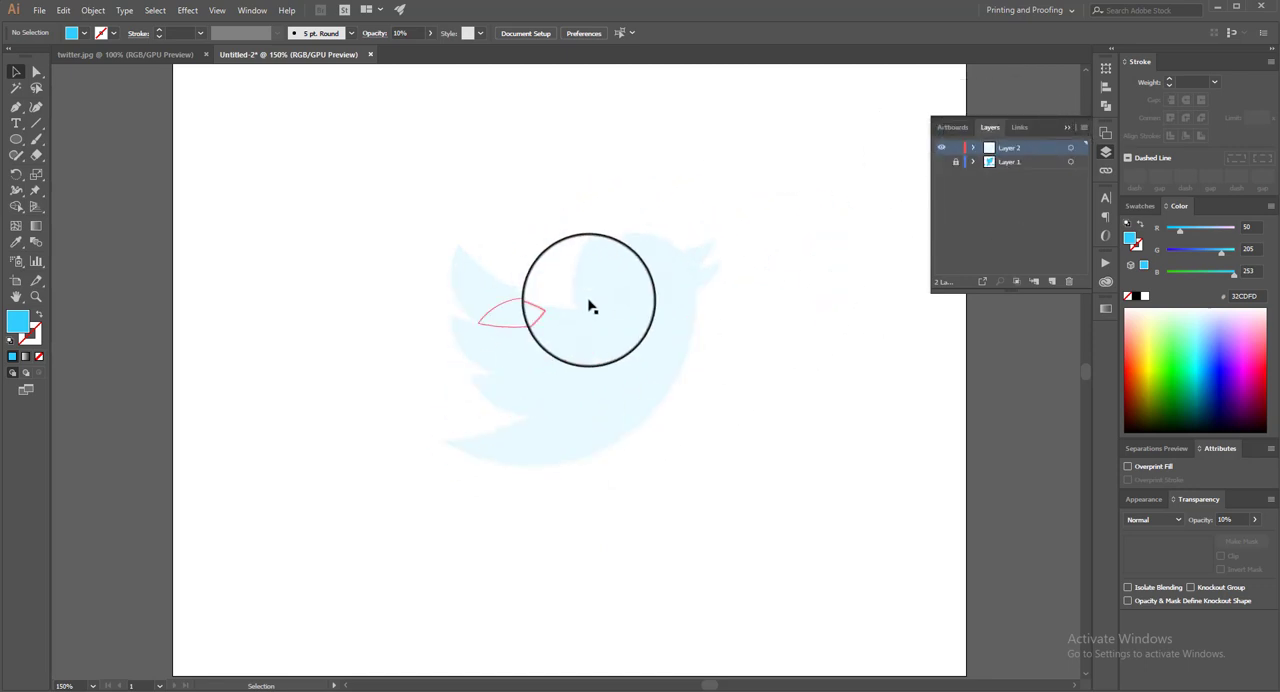
# Select all the bird pieces and raise their opacity to 100%
pyautogui.moveTo(826, 192); pyautogui.dragTo(353, 513)
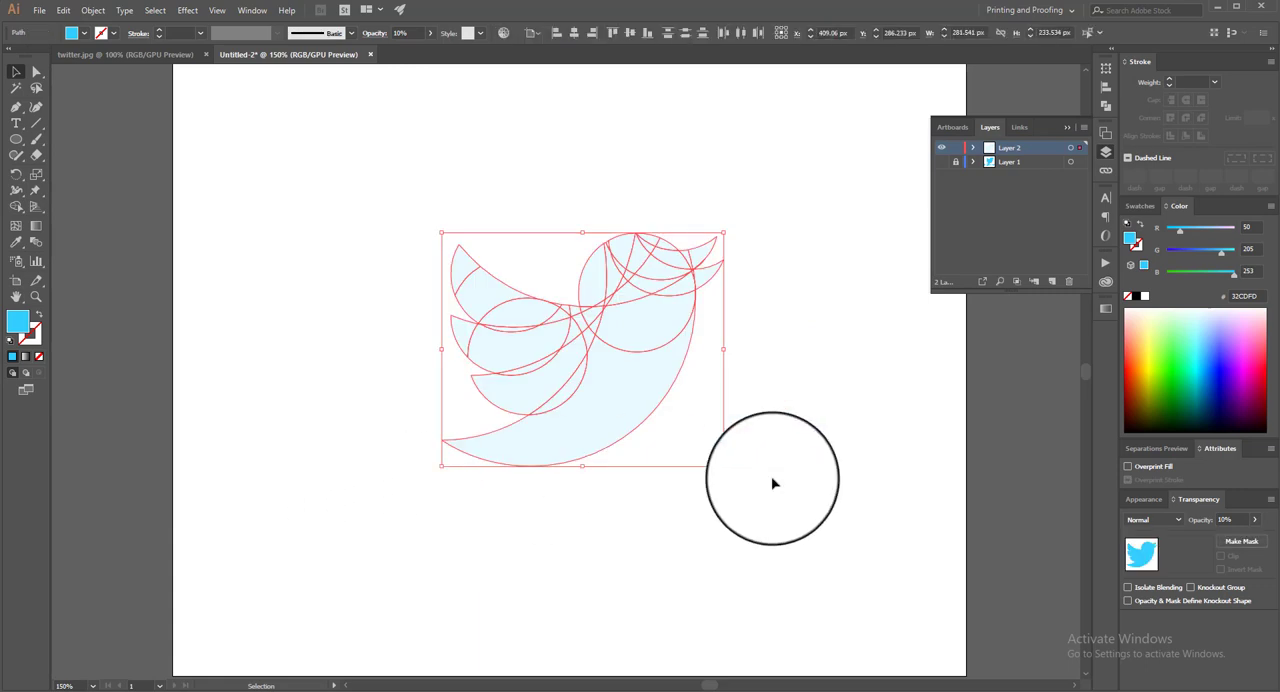
pyautogui.click(1255, 520)
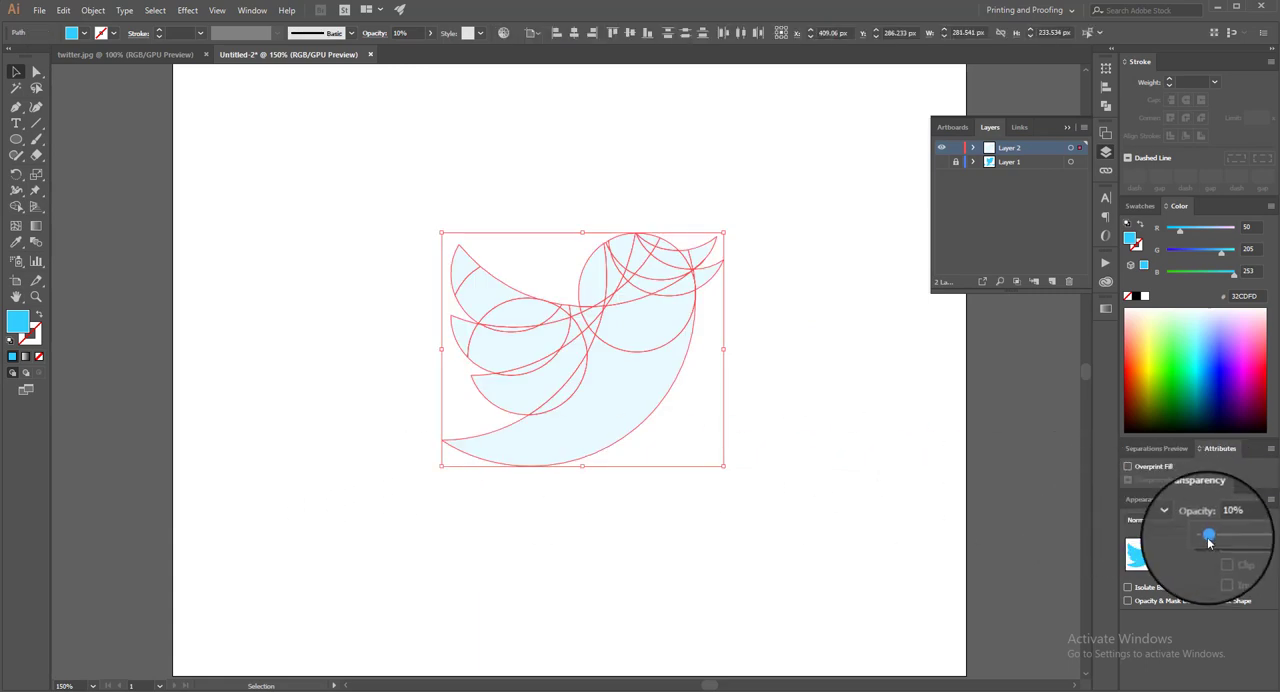
pyautogui.moveTo(1214, 546); pyautogui.dragTo(1264, 546)
pyautogui.click(808, 401)
pyautogui.scroll(2, 809, 399)
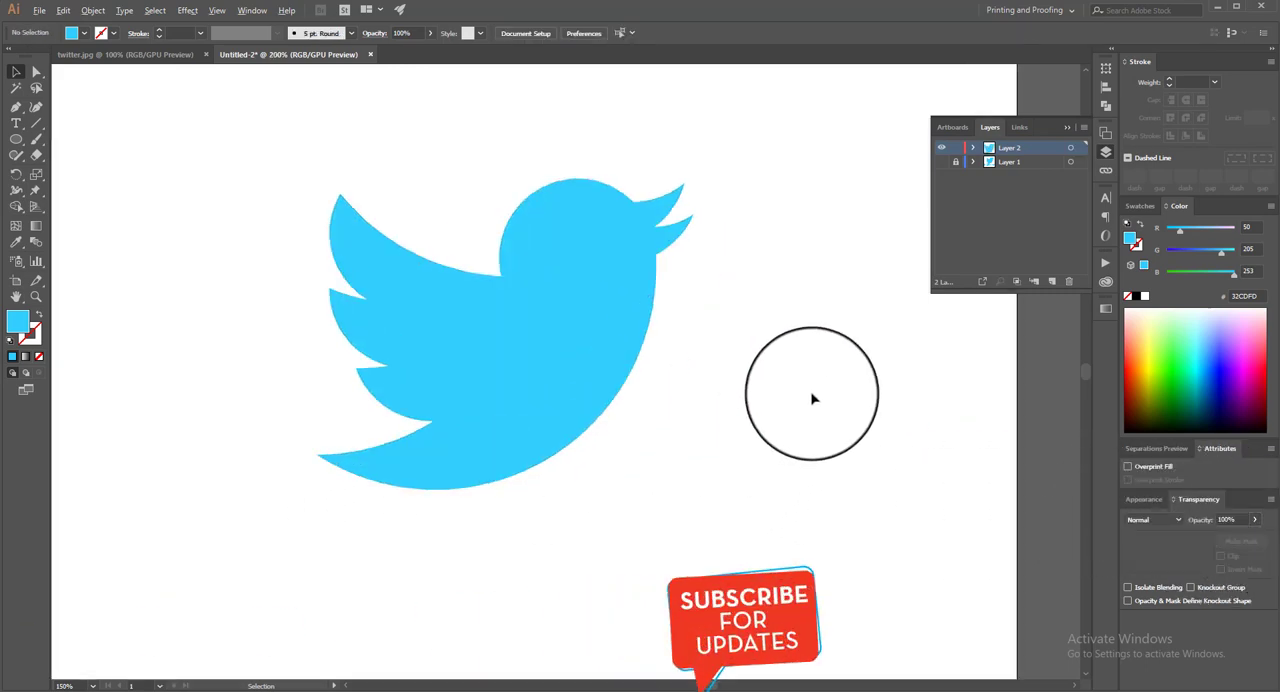
pyautogui.scroll(-1, 811, 398)
pyautogui.moveTo(711, 367); pyautogui.dragTo(764, 382)
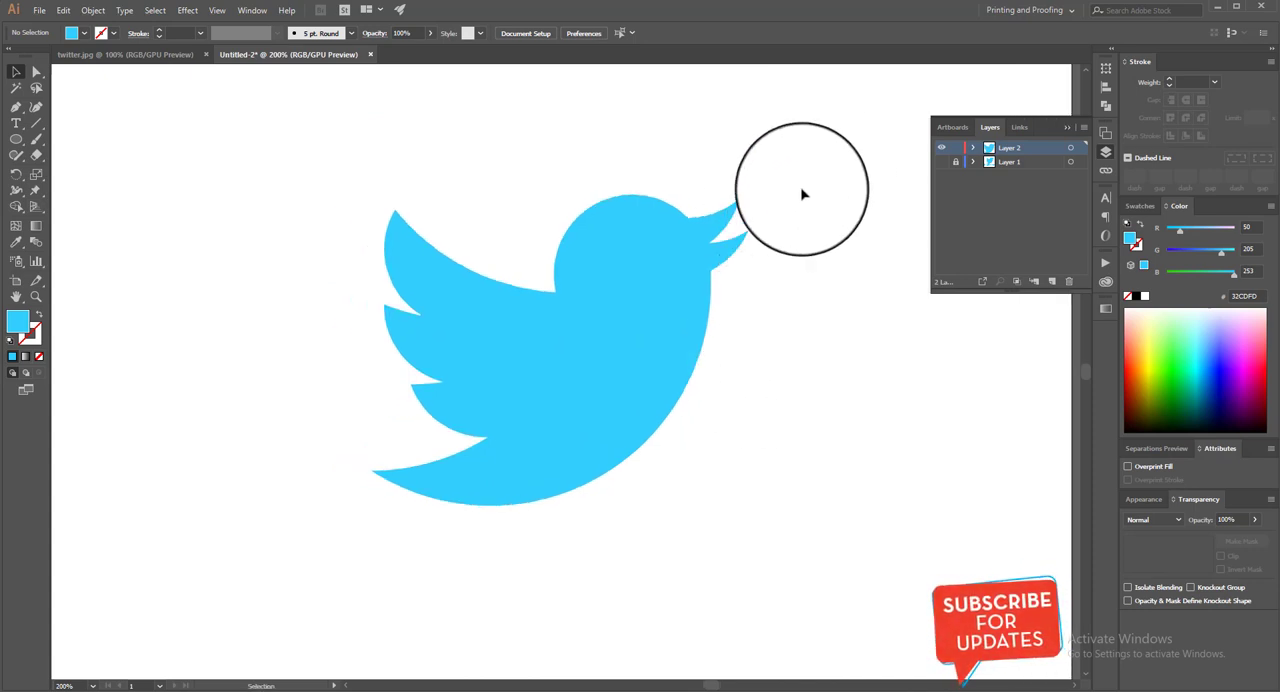
# Select all the bird pieces and merge them into one shape with the Pathfinder Unite operation
pyautogui.moveTo(848, 154); pyautogui.dragTo(289, 534)
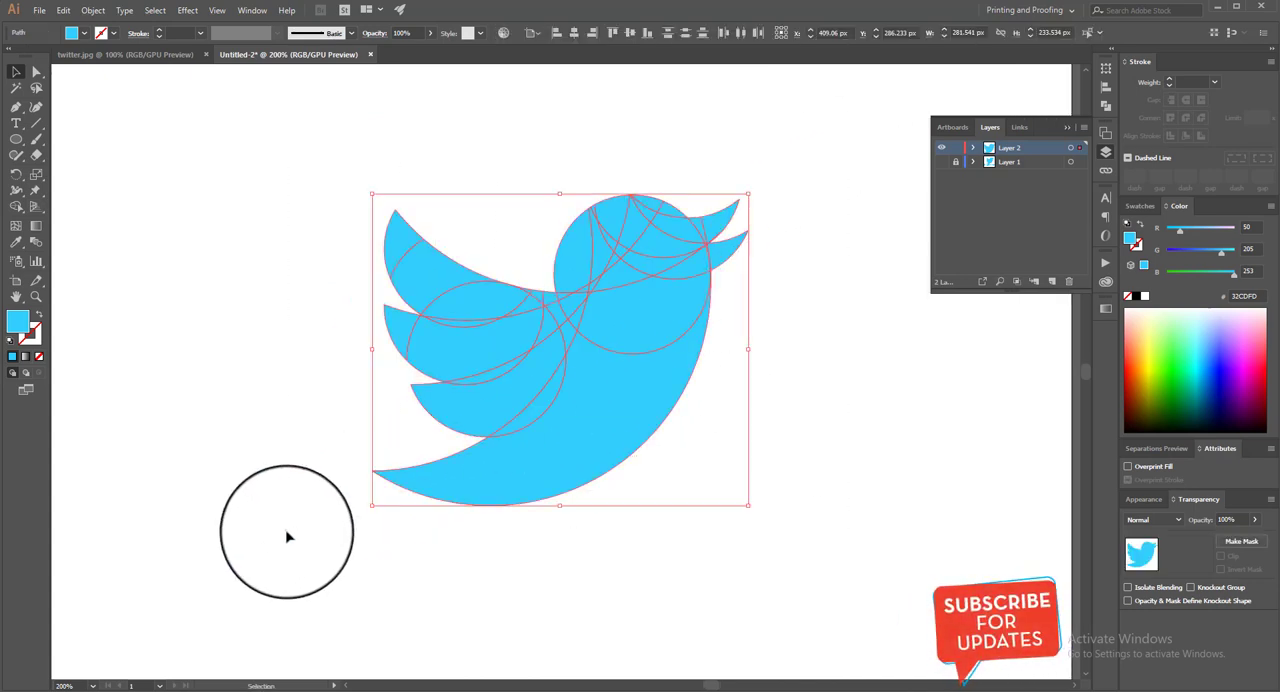
pyautogui.rightClick(1057, 114)
pyautogui.click(1105, 104)
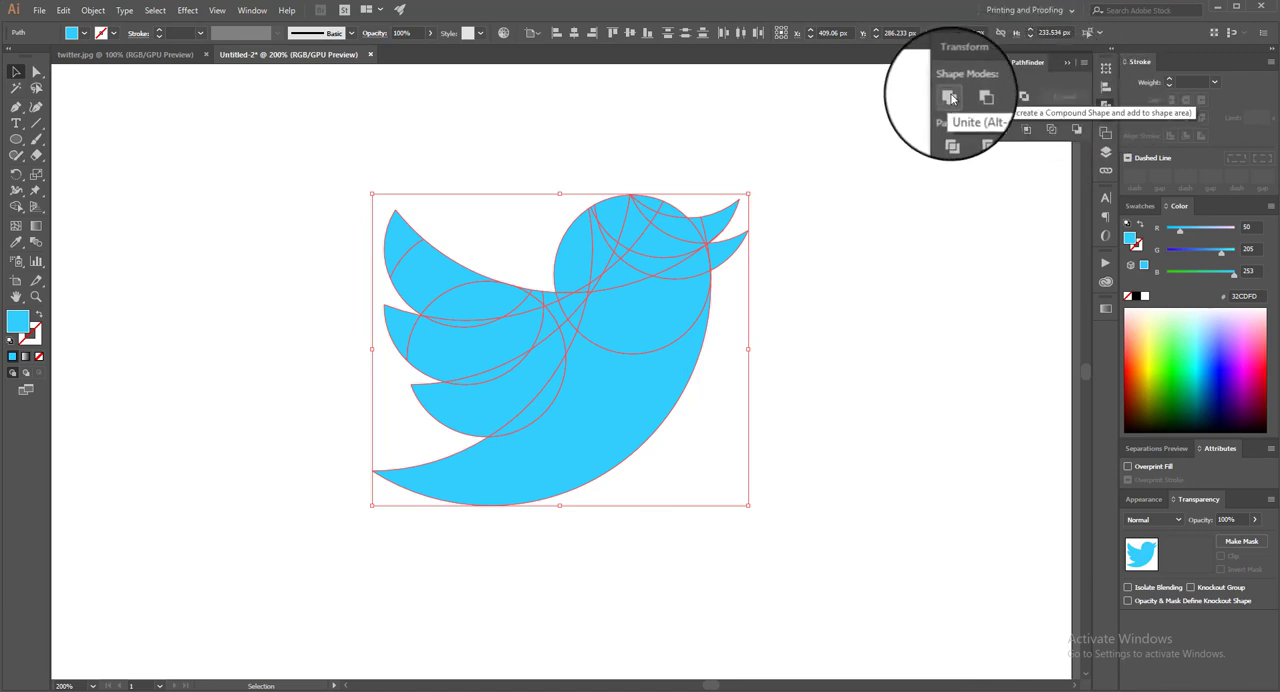
pyautogui.click(950, 96)
pyautogui.click(922, 581)
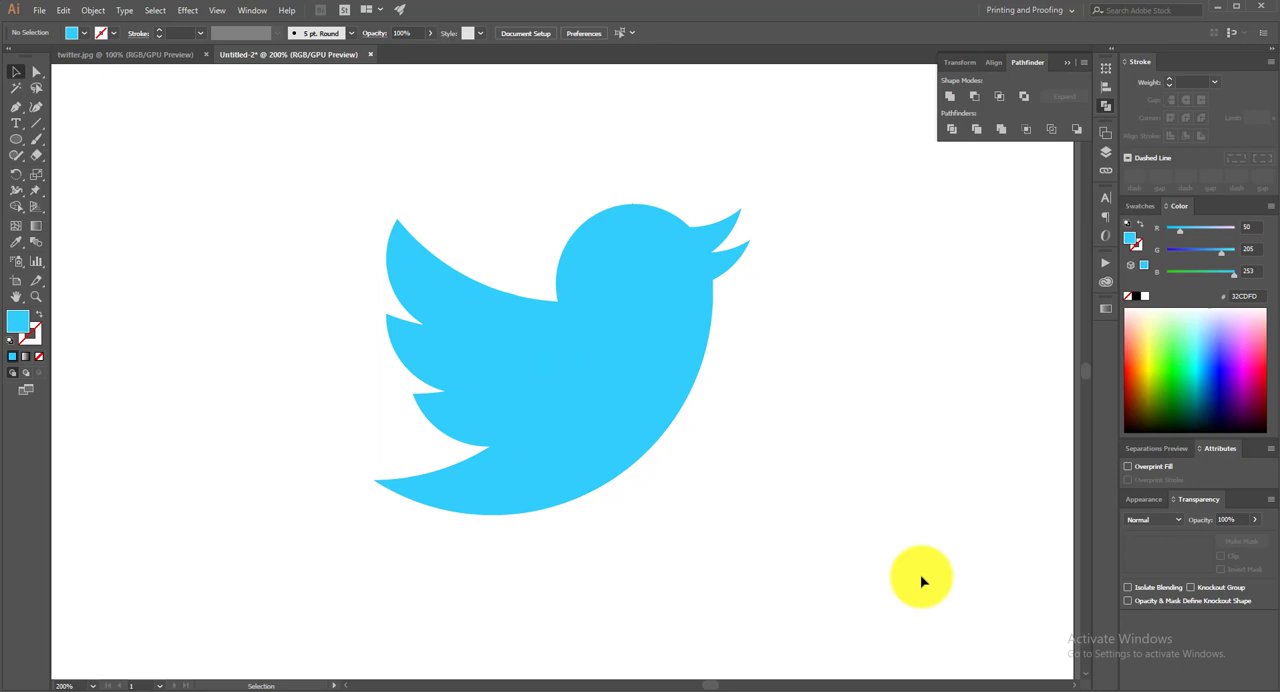
# Add the text "twitter" below the bird with the Type tool
pyautogui.hotkey('ctrl', '-')
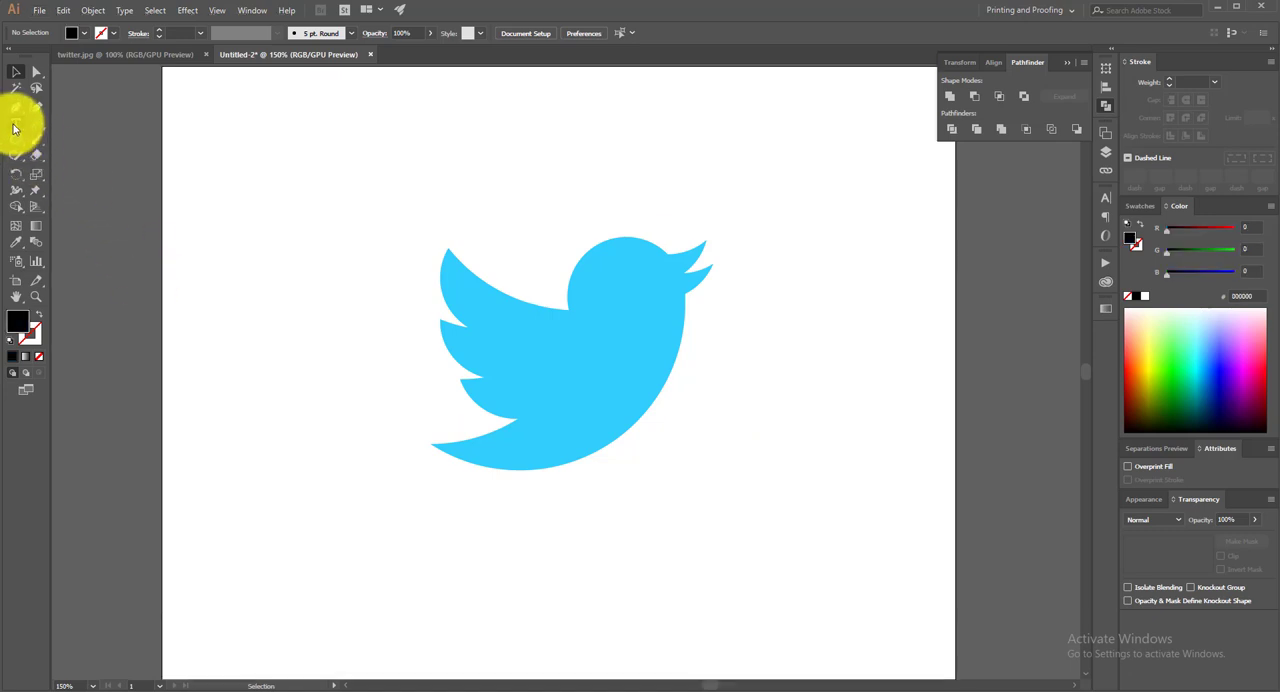
pyautogui.click(16, 123)
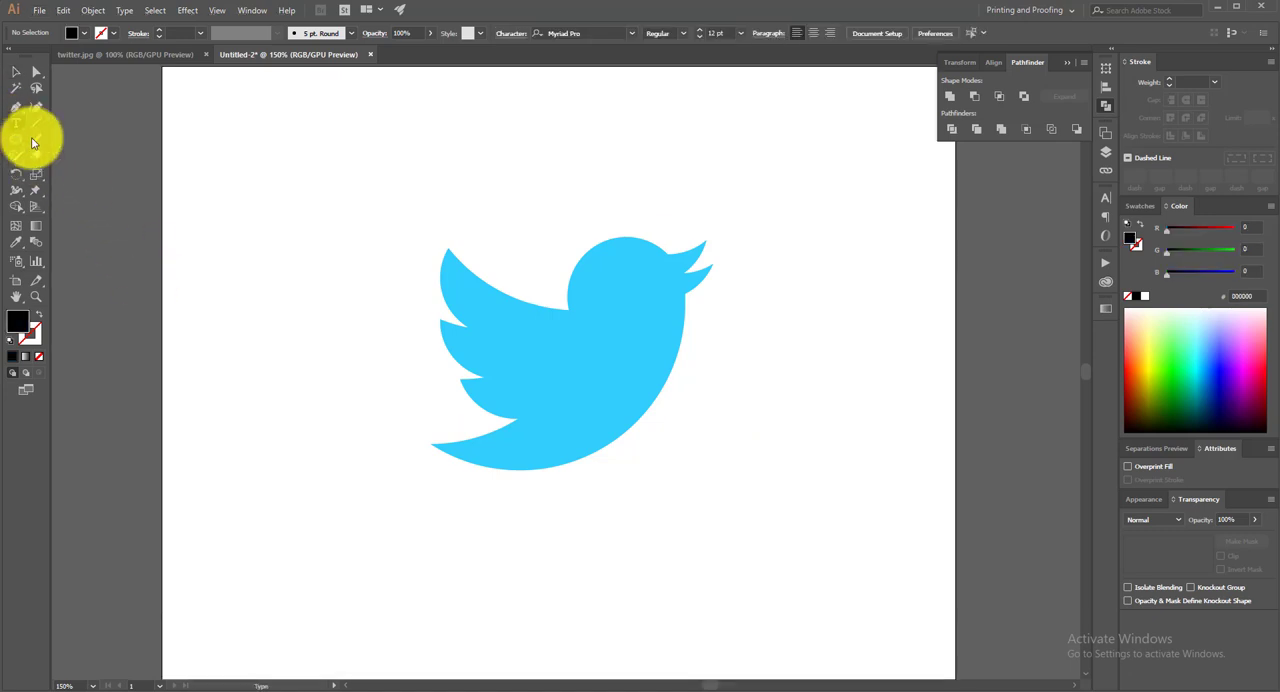
pyautogui.click(507, 507)
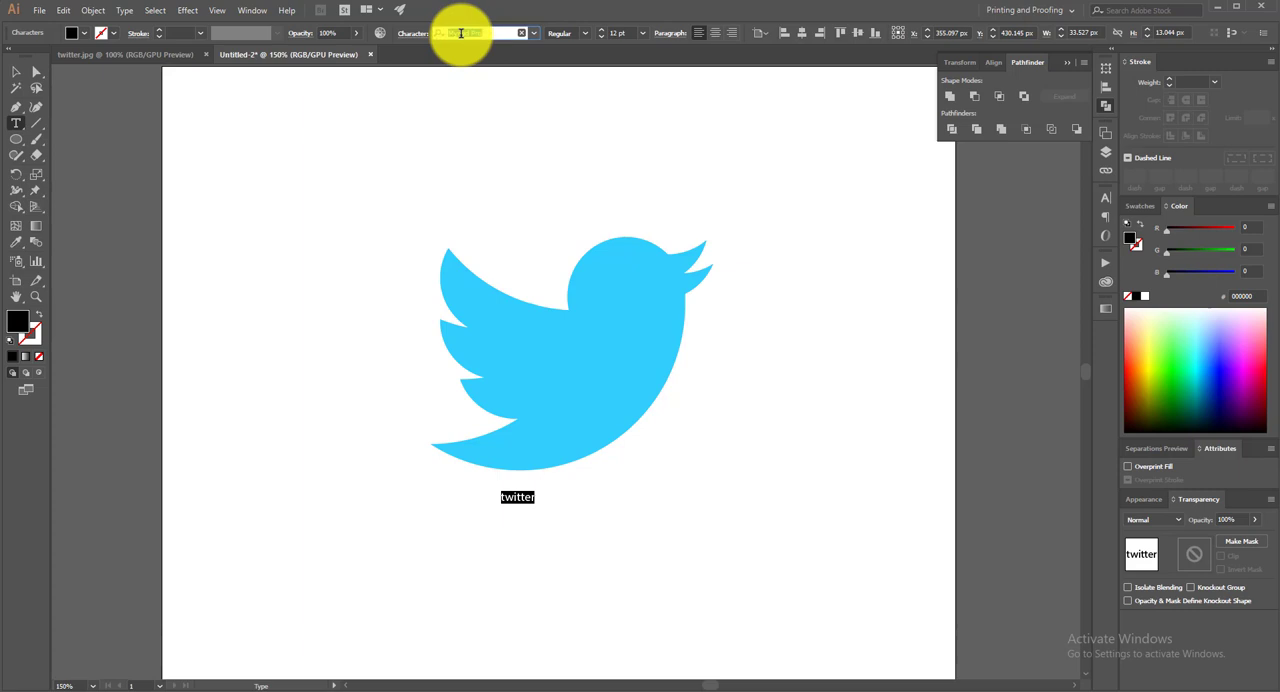
# Change the font of the "twitter" text to Pico Black
pyautogui.click(461, 34)
pyautogui.write('pico')
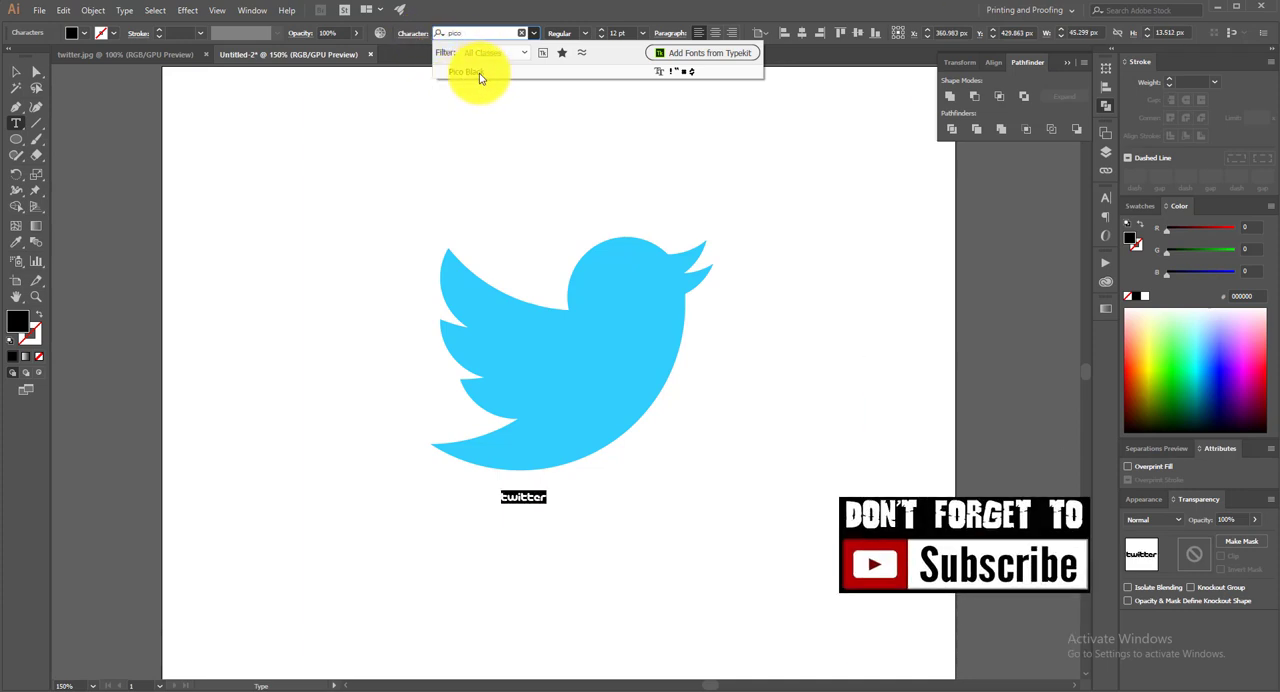
pyautogui.click(478, 74)
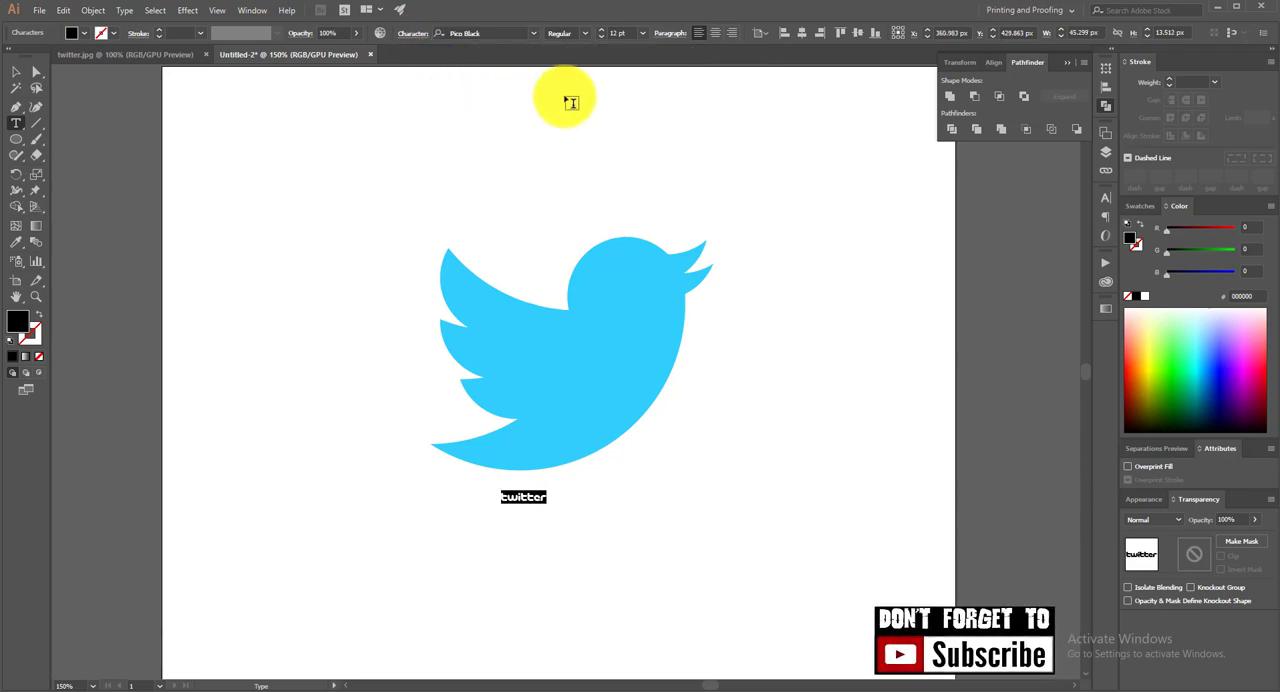
# Enlarge the "twitter" text to 50 pt and move it clear of the bird, roughly centred beneath it
pyautogui.click(611, 33)
pyautogui.scroll(9, 612, 35)
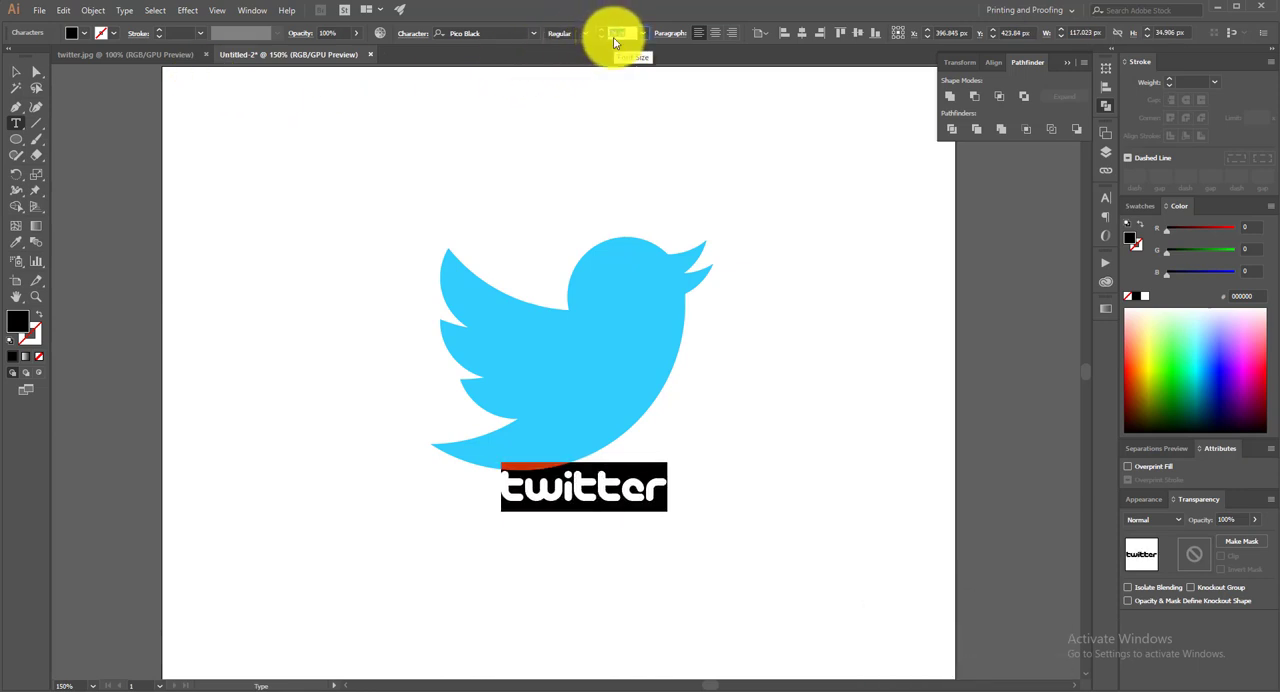
pyautogui.scroll(3, 615, 42)
pyautogui.scroll(1, 615, 42)
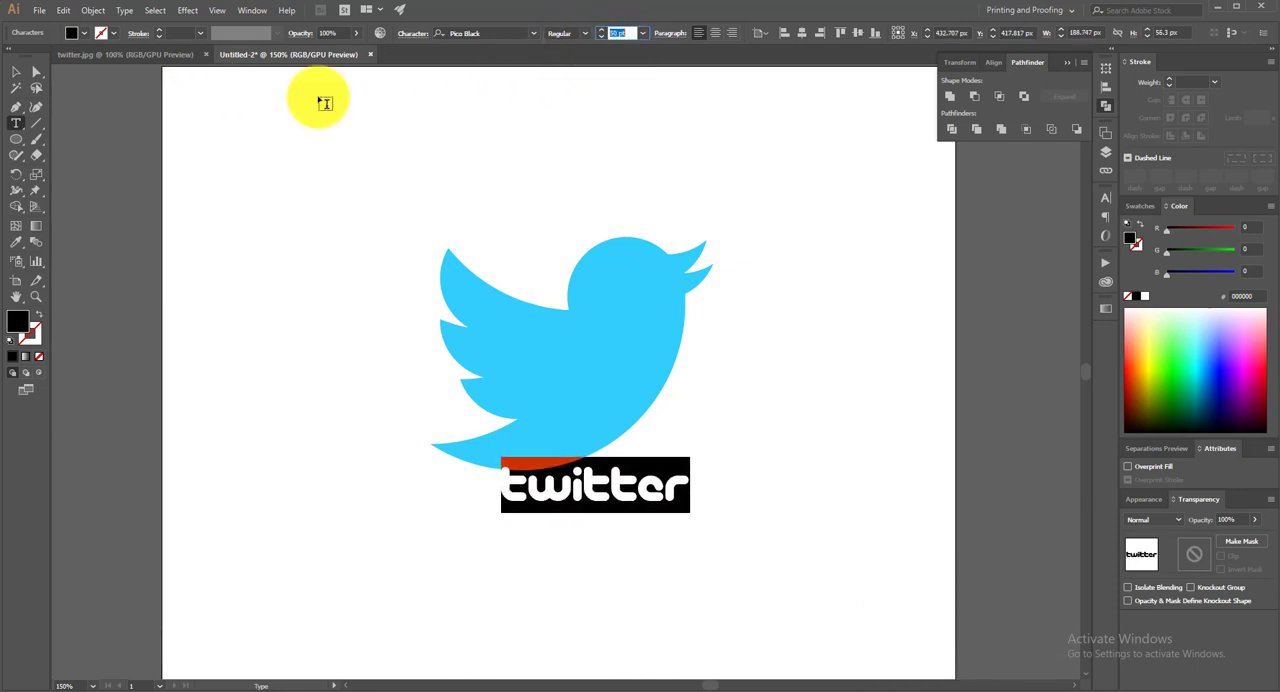
pyautogui.click(17, 71)
pyautogui.moveTo(601, 507); pyautogui.dragTo(562, 539)
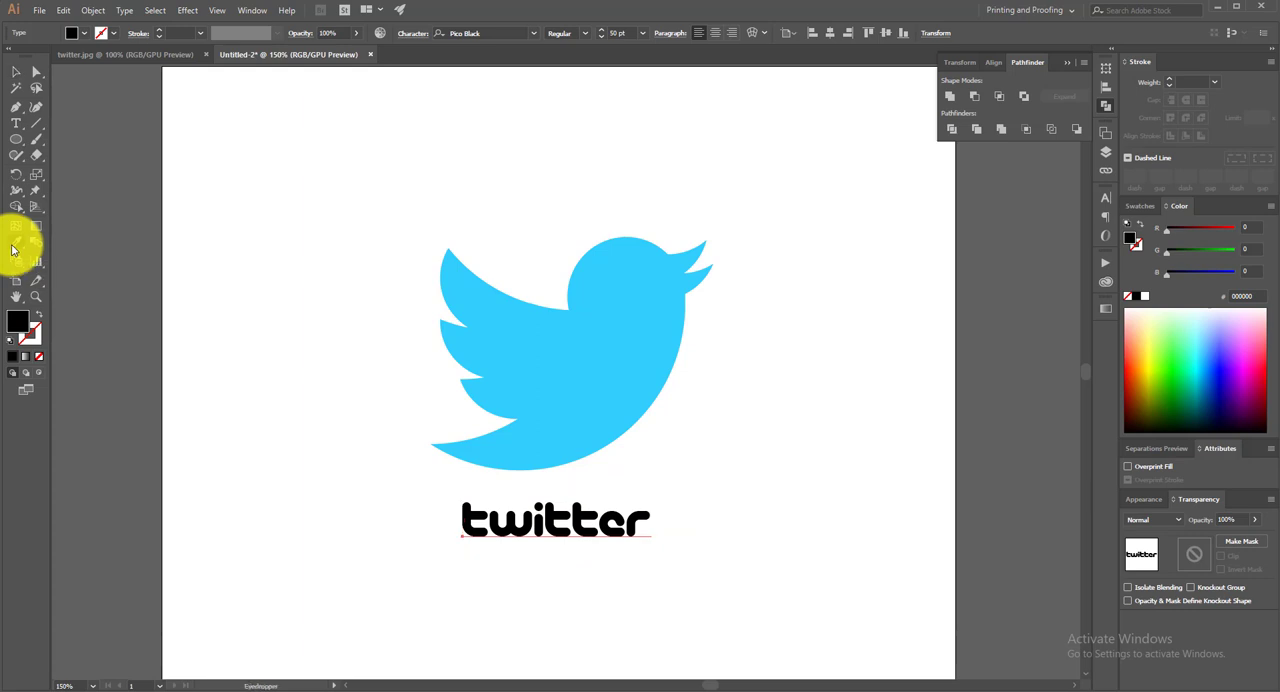
# Apply the bird's light blue fill to the "twitter" wordmark with the Eyedropper and deselect it
pyautogui.click(581, 381)
pyautogui.click(578, 377)
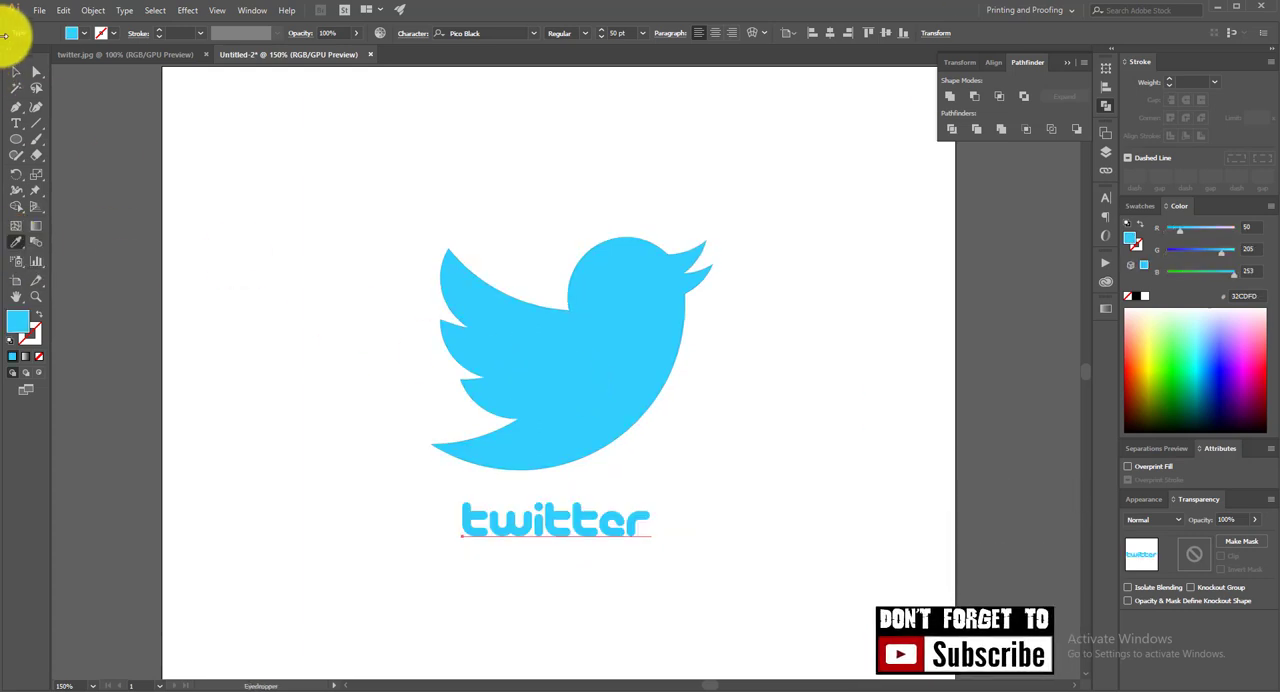
pyautogui.click(242, 190)
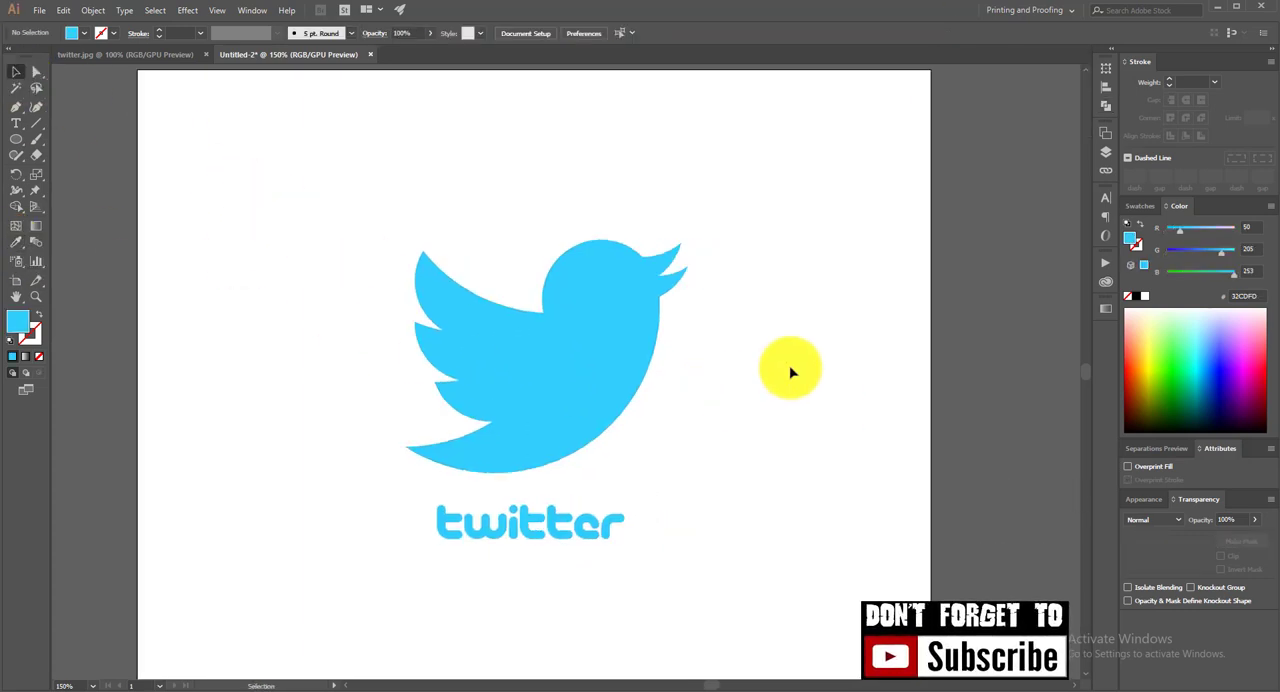